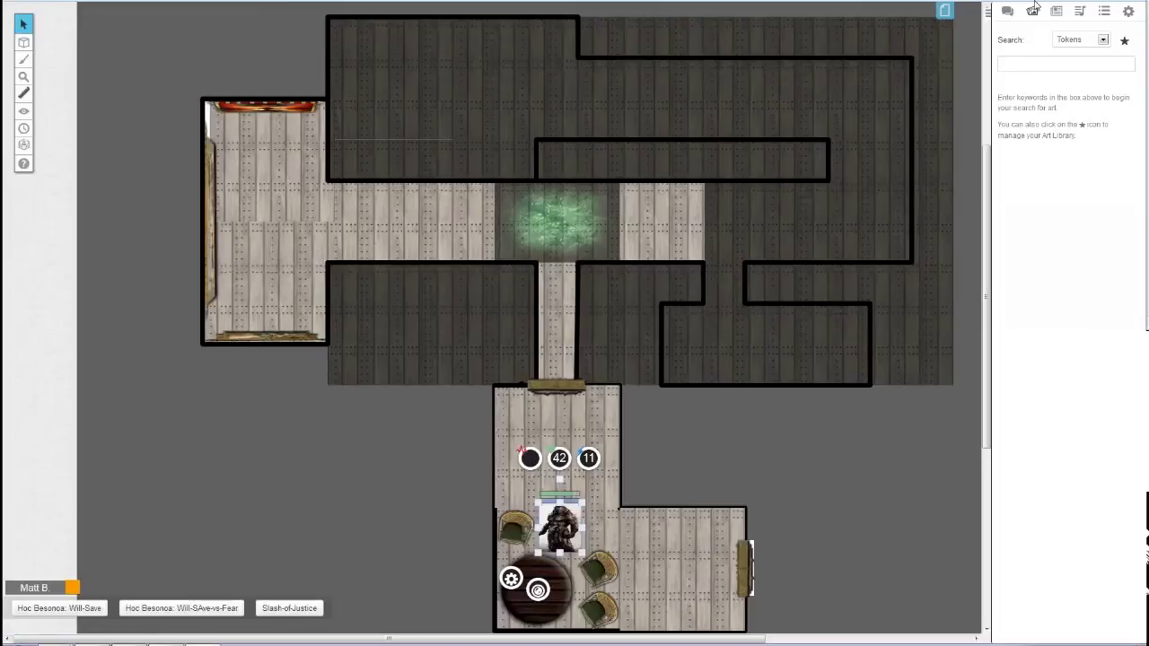
- Start an art library search, deselect the character token and adjust the map view
{"action": "left_click", "coordinate": [1078, 68]}
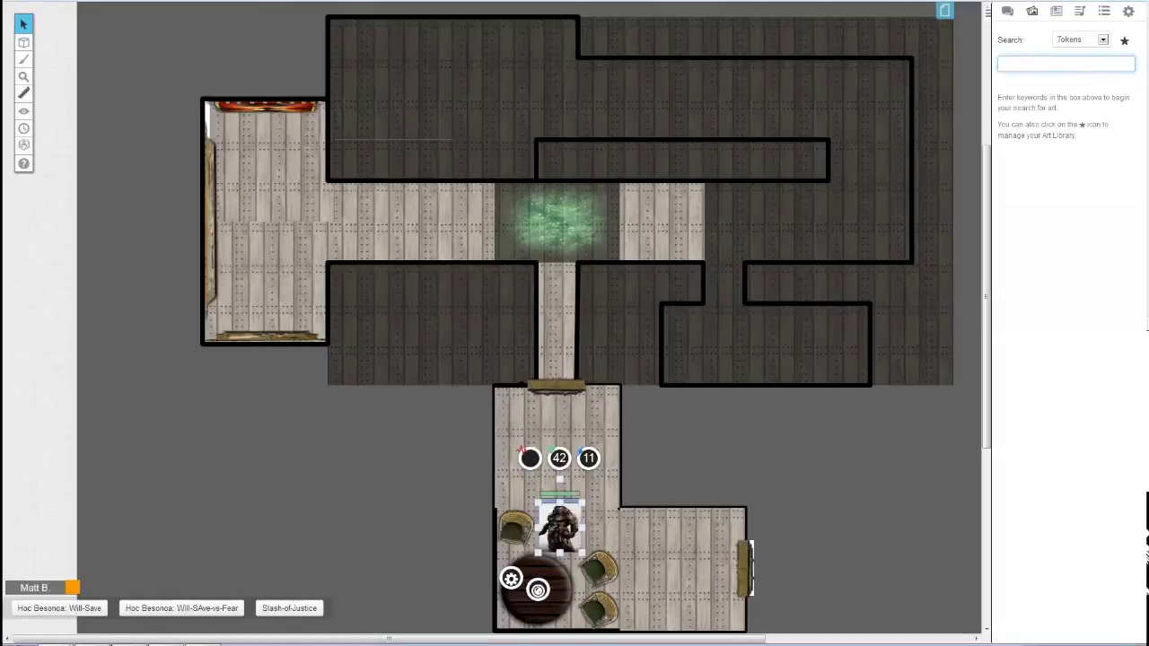
{"action": "left_click_drag", "start_coordinate": [429, 641], "coordinate": [539, 641]}
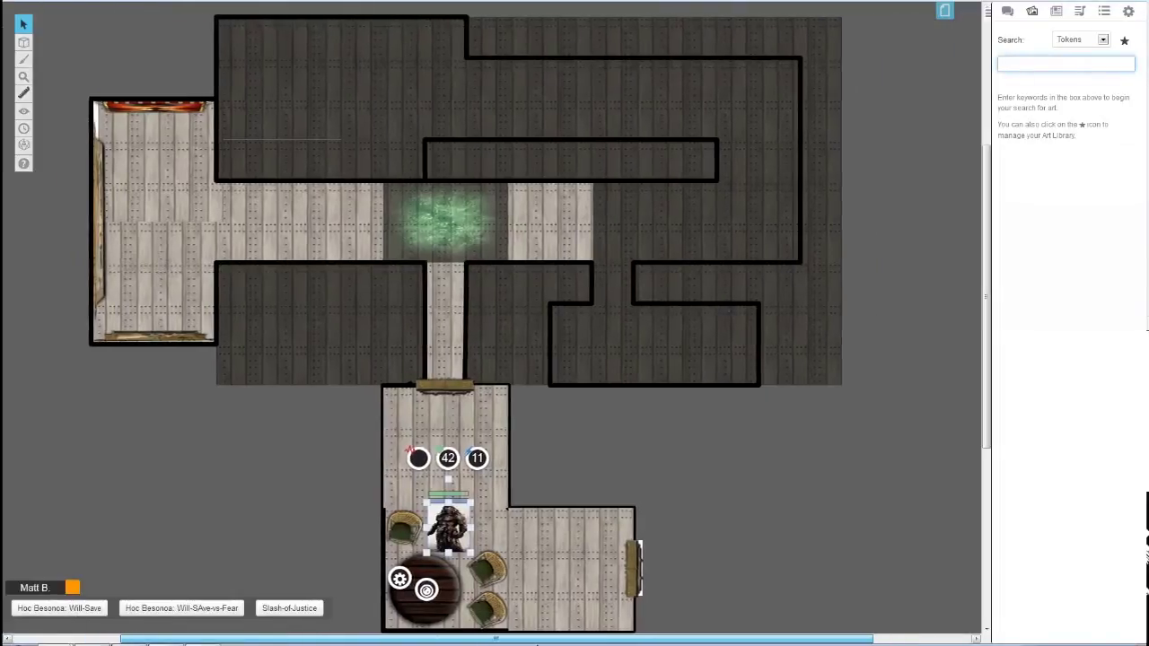
{"action": "left_click", "coordinate": [801, 556]}
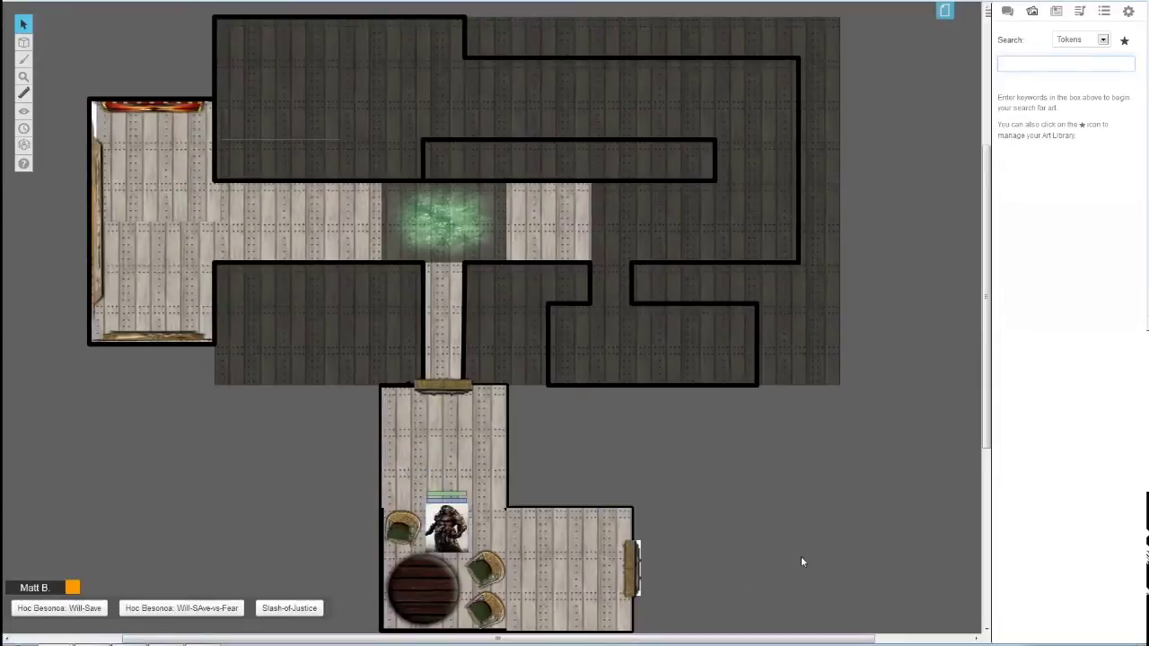
{"action": "scroll", "coordinate": [801, 555], "scroll_direction": "up", "scroll_amount": 2}
{"action": "scroll", "coordinate": [784, 536], "scroll_direction": "down", "scroll_amount": 3}
{"action": "scroll", "coordinate": [782, 534], "scroll_direction": "up", "scroll_amount": 3}
{"action": "scroll", "coordinate": [782, 539], "scroll_direction": "down", "scroll_amount": 1}
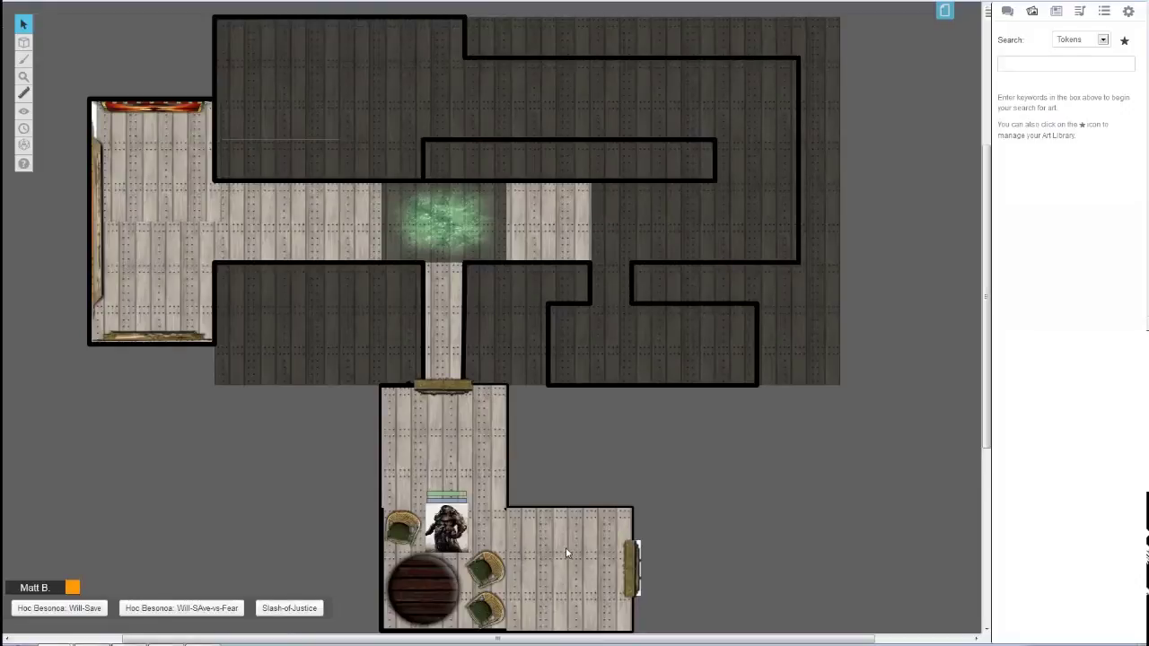
{"action": "left_click_drag", "start_coordinate": [987, 206], "coordinate": [967, 194]}
- Search the art library for Orc, look through the results, then clear the search
{"action": "left_click", "coordinate": [1114, 65]}
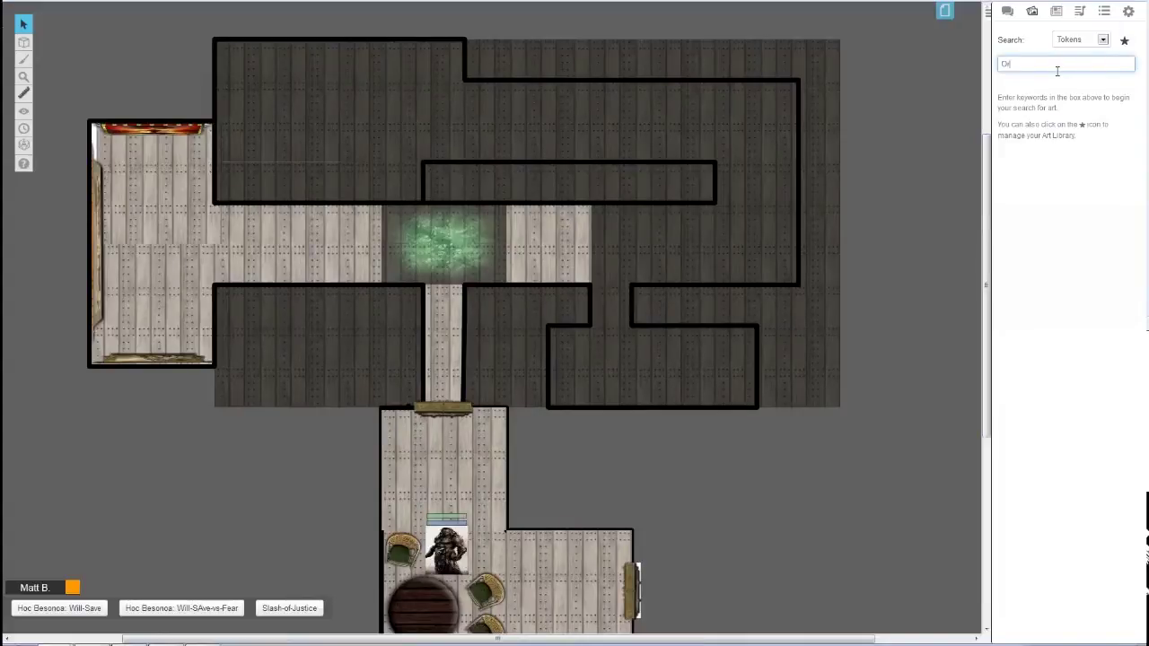
{"action": "key", "text": "Return"}
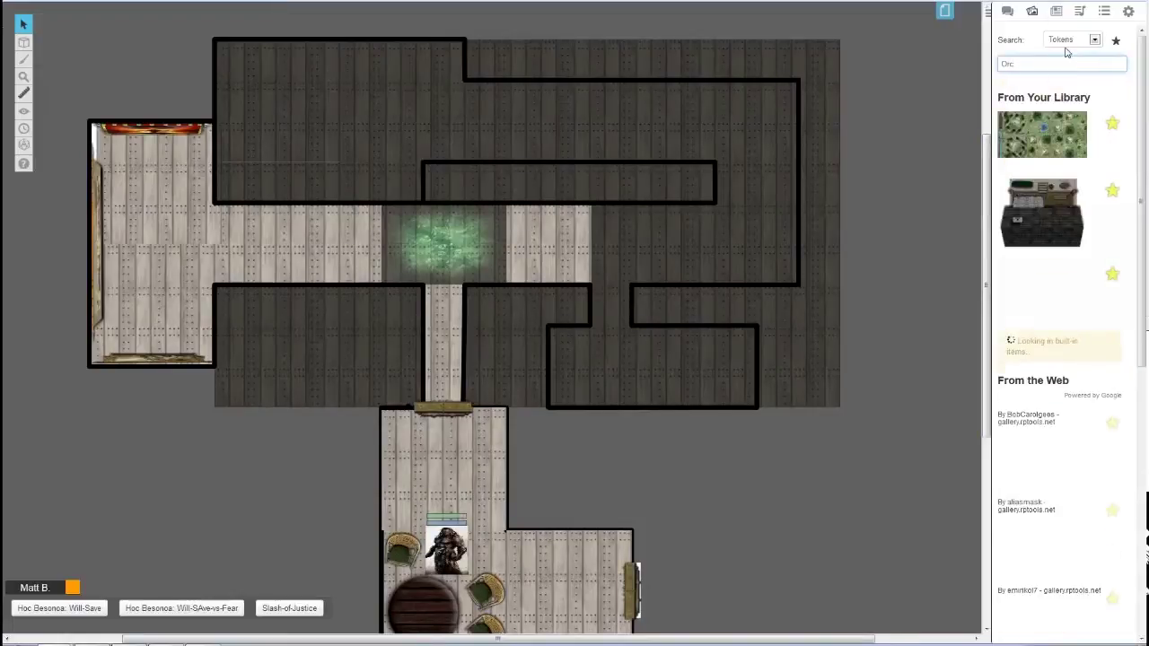
{"action": "scroll", "coordinate": [1077, 284], "scroll_direction": "down", "scroll_amount": 10}
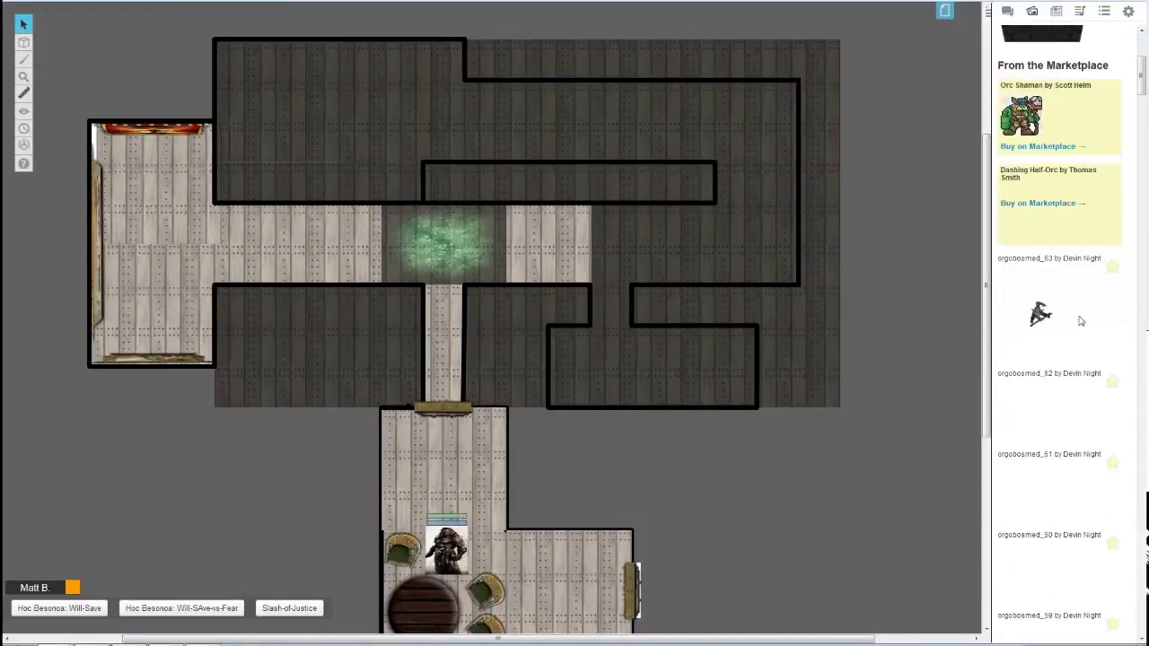
{"action": "scroll", "coordinate": [1081, 322], "scroll_direction": "up", "scroll_amount": 10}
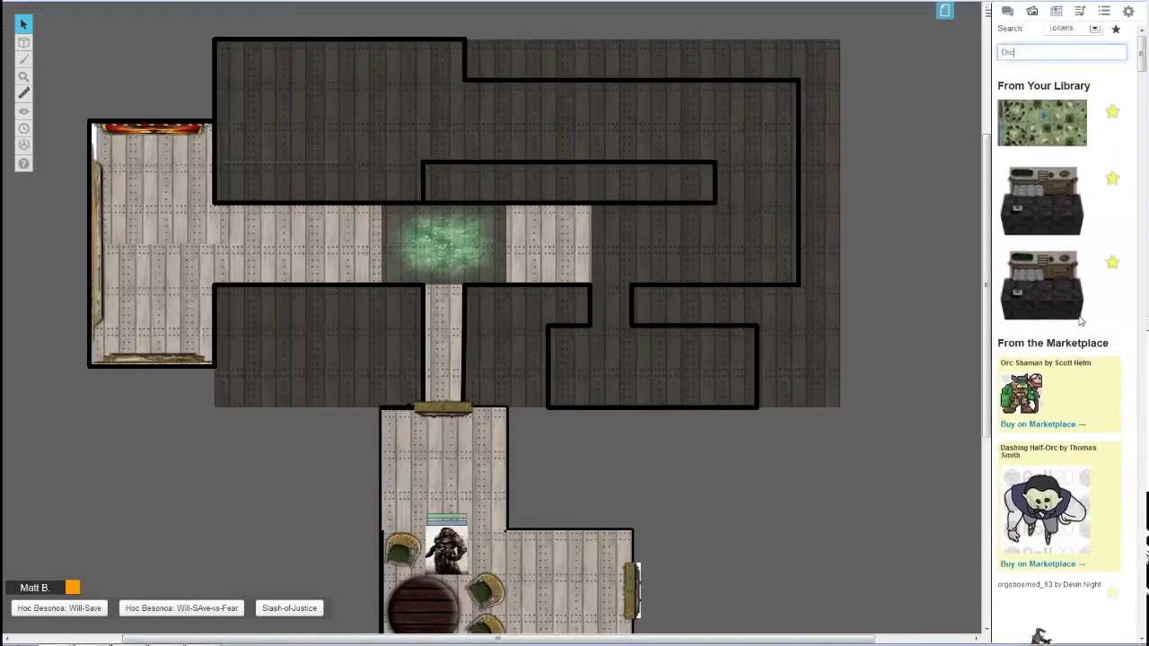
{"action": "double_click", "coordinate": [1030, 63]}
{"action": "key", "text": "BackSpace"}
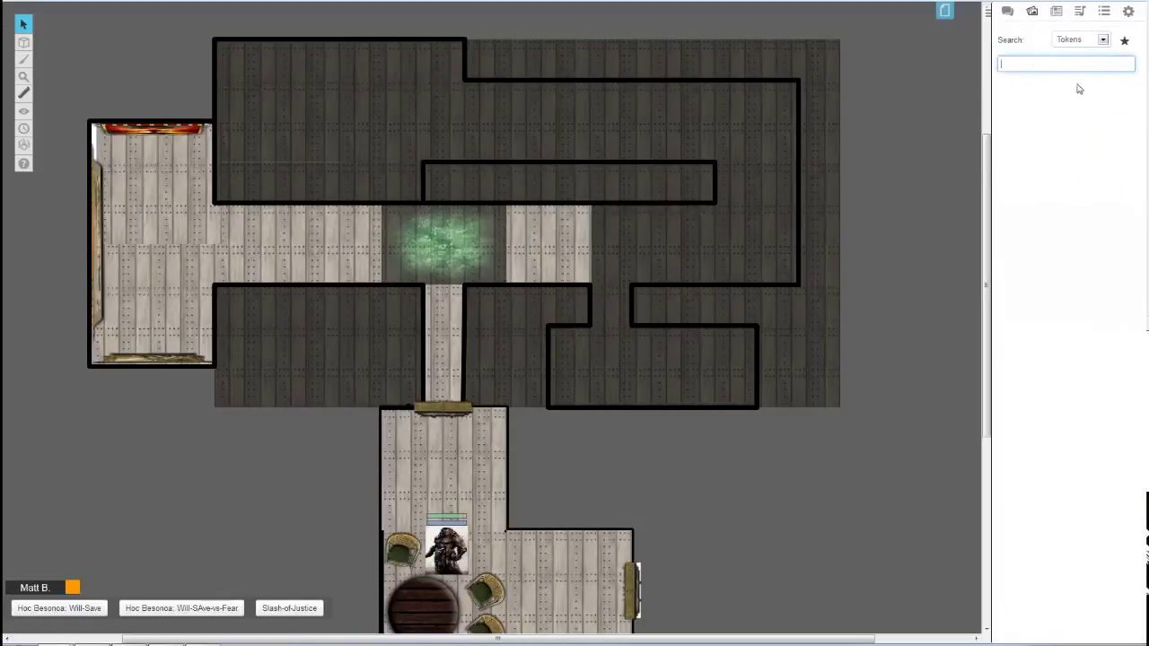
- Browse the full personal art library, then close it
{"action": "left_click", "coordinate": [1127, 47]}
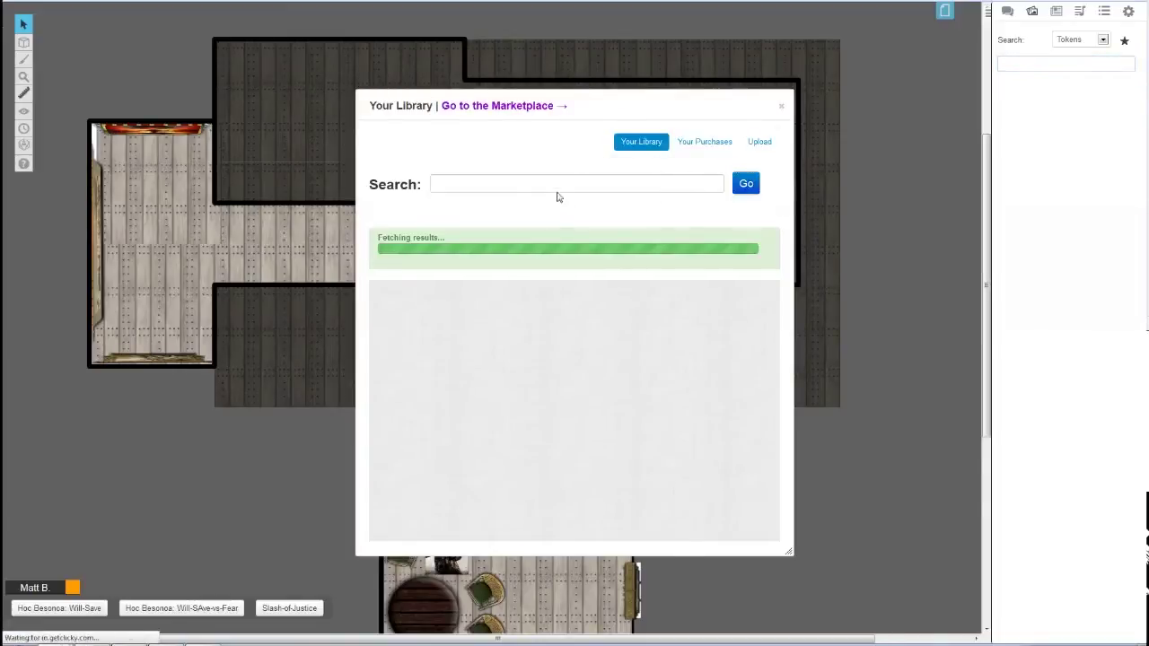
{"action": "scroll", "coordinate": [774, 175], "scroll_direction": "down", "scroll_amount": 1}
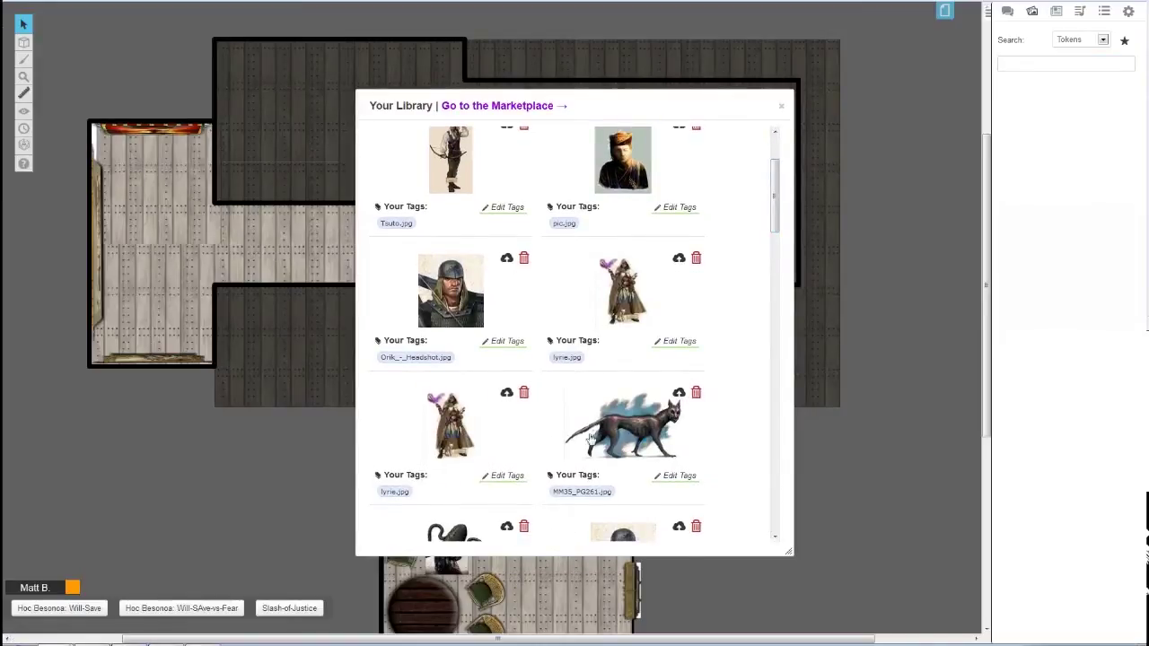
{"action": "scroll", "coordinate": [768, 260], "scroll_direction": "down", "scroll_amount": 3}
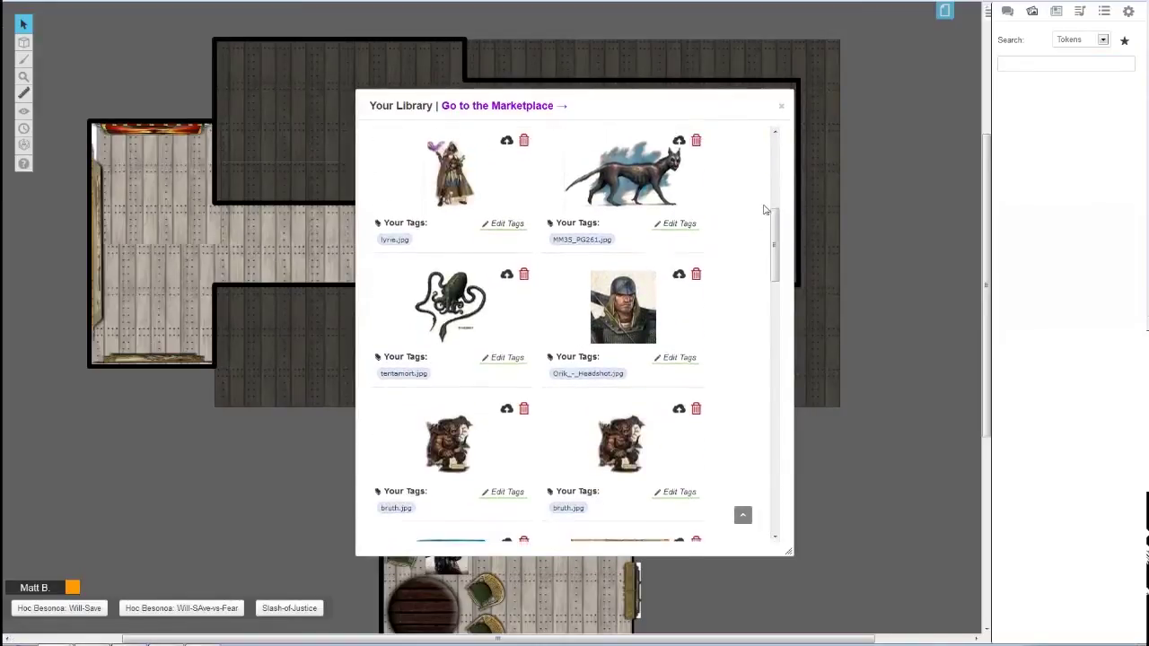
{"action": "scroll", "coordinate": [764, 206], "scroll_direction": "up", "scroll_amount": 3}
{"action": "scroll", "coordinate": [766, 202], "scroll_direction": "down", "scroll_amount": 3}
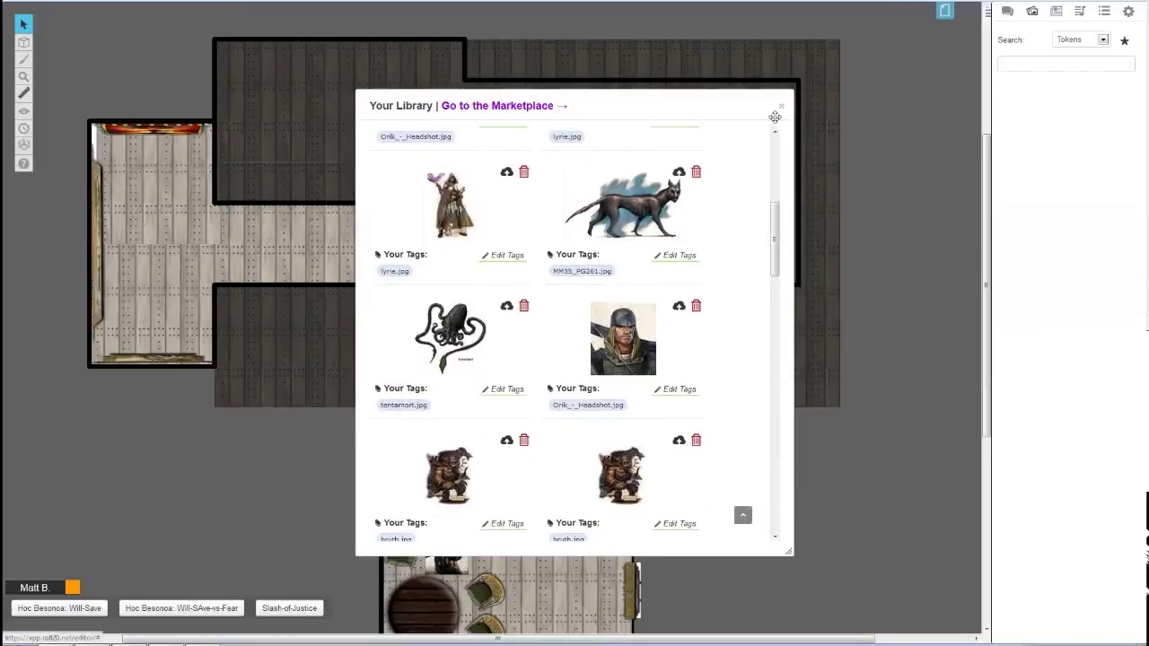
{"action": "scroll", "coordinate": [751, 174], "scroll_direction": "down", "scroll_amount": 1}
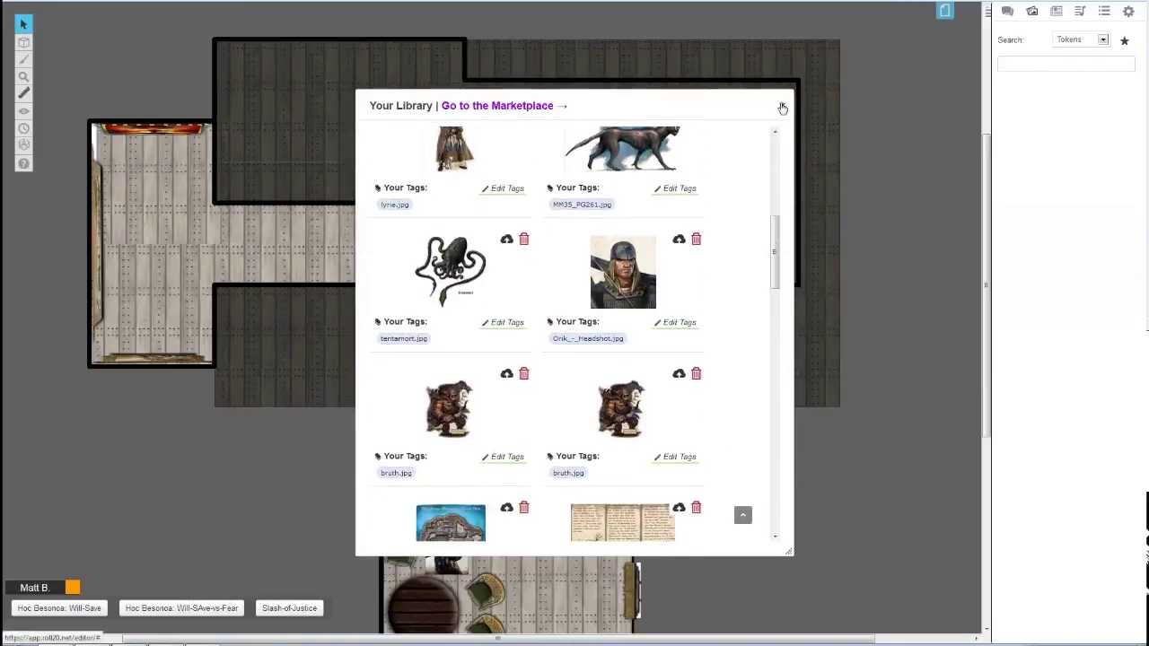
{"action": "left_click", "coordinate": [782, 107]}
- Search the art library for 'bruth' and drop the token into the left corridor
{"action": "left_click", "coordinate": [1001, 62]}
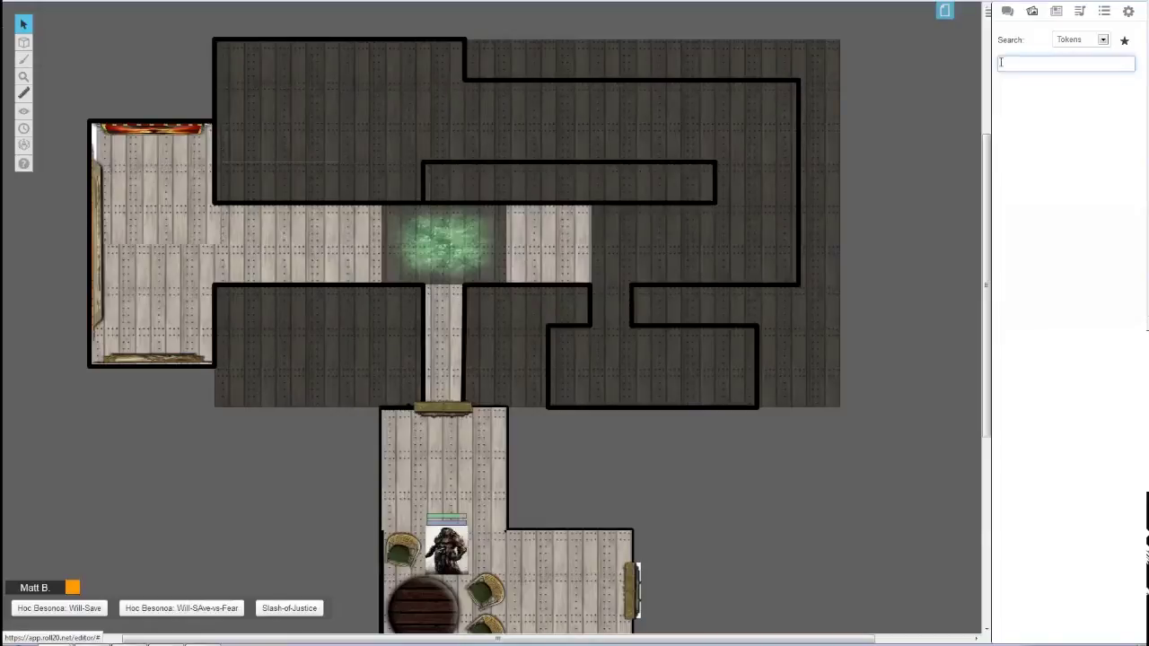
{"action": "type", "text": "bruth"}
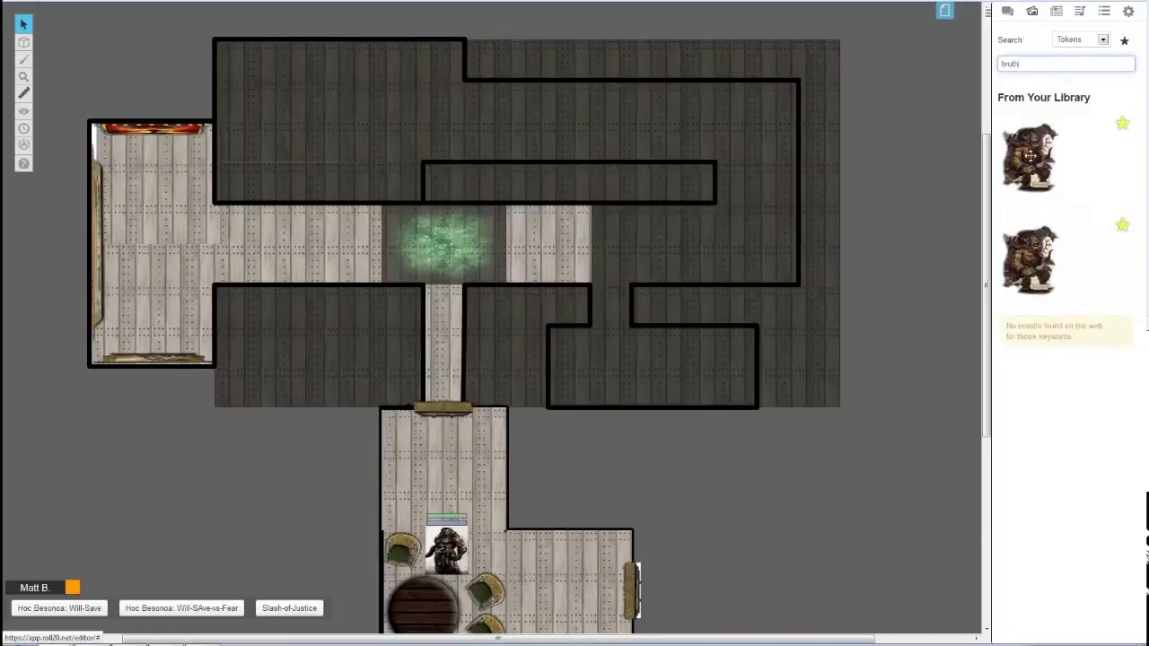
{"action": "left_click_drag", "start_coordinate": [1039, 150], "coordinate": [253, 219]}
- Name the token 'Bugbear 1', turn on its nameplate and player name visibility, and save
{"action": "double_click", "coordinate": [255, 225]}
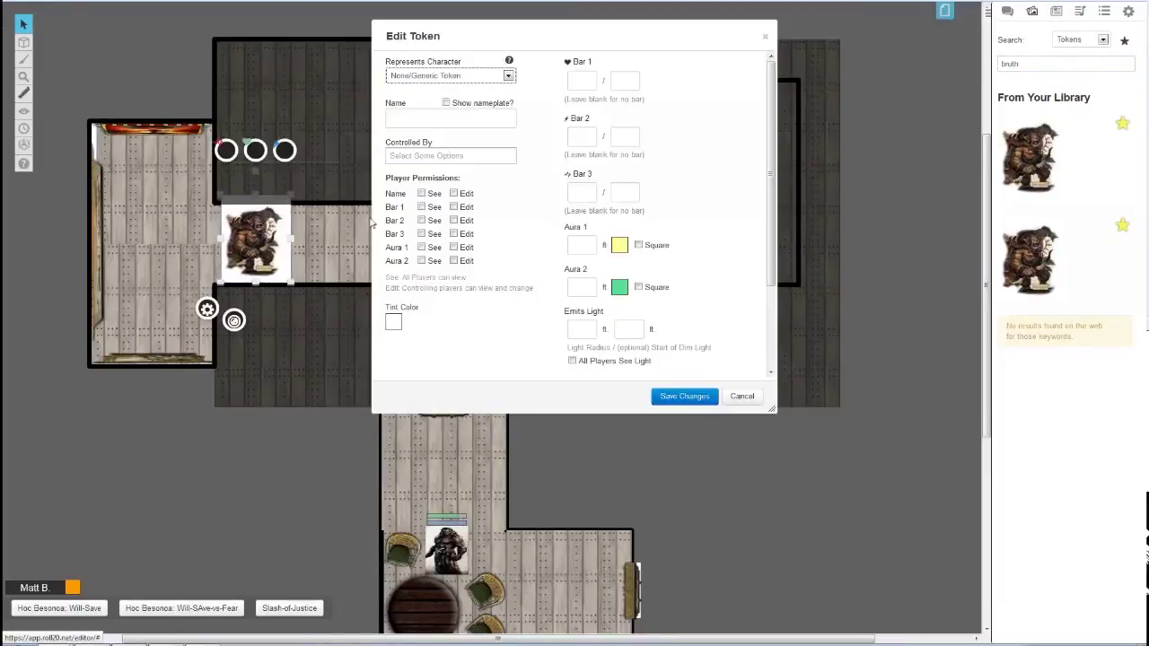
{"action": "left_click", "coordinate": [422, 114]}
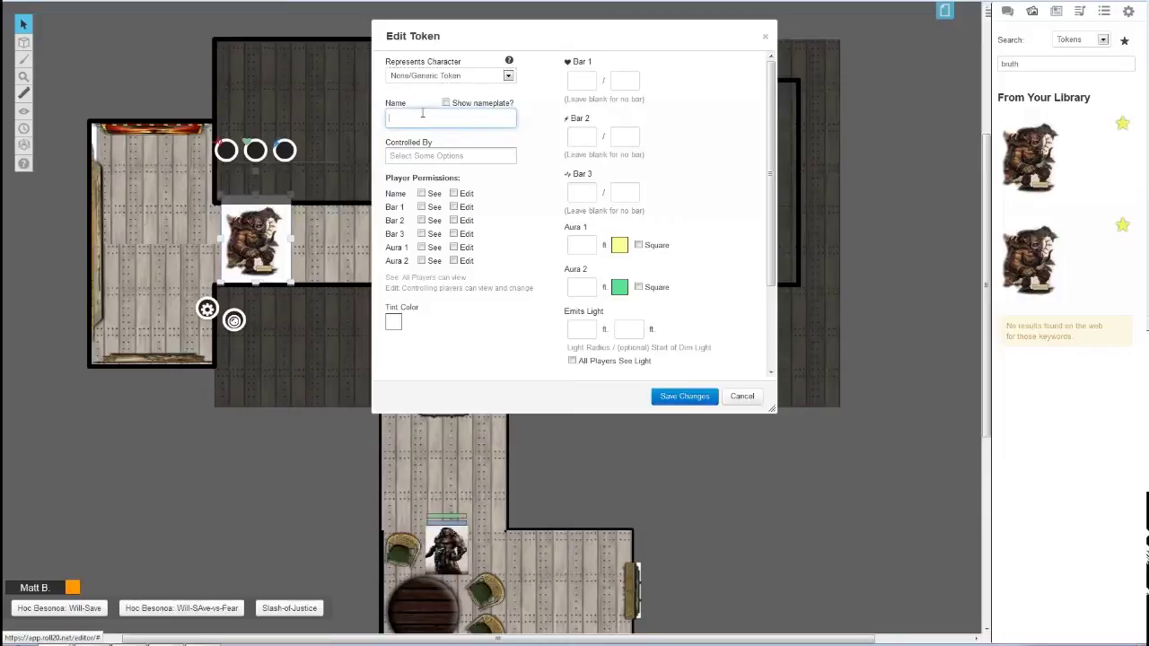
{"action": "type", "text": "Bugbear 1"}
{"action": "left_click_drag", "start_coordinate": [444, 36], "coordinate": [423, 75]}
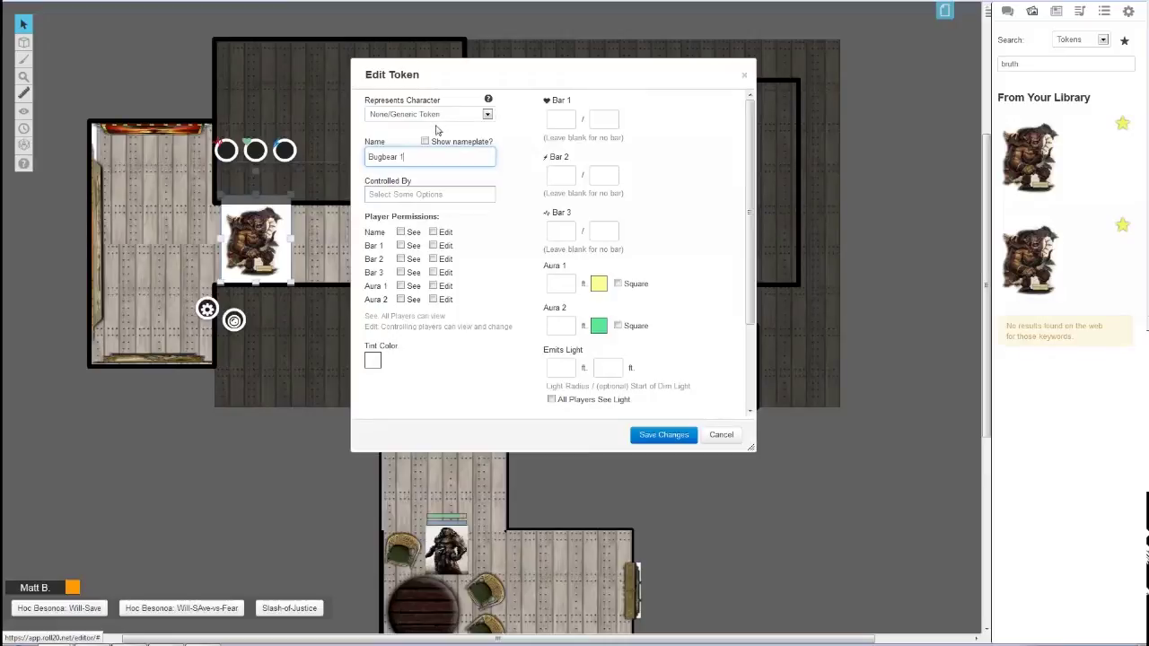
{"action": "left_click_drag", "start_coordinate": [442, 74], "coordinate": [560, 53]}
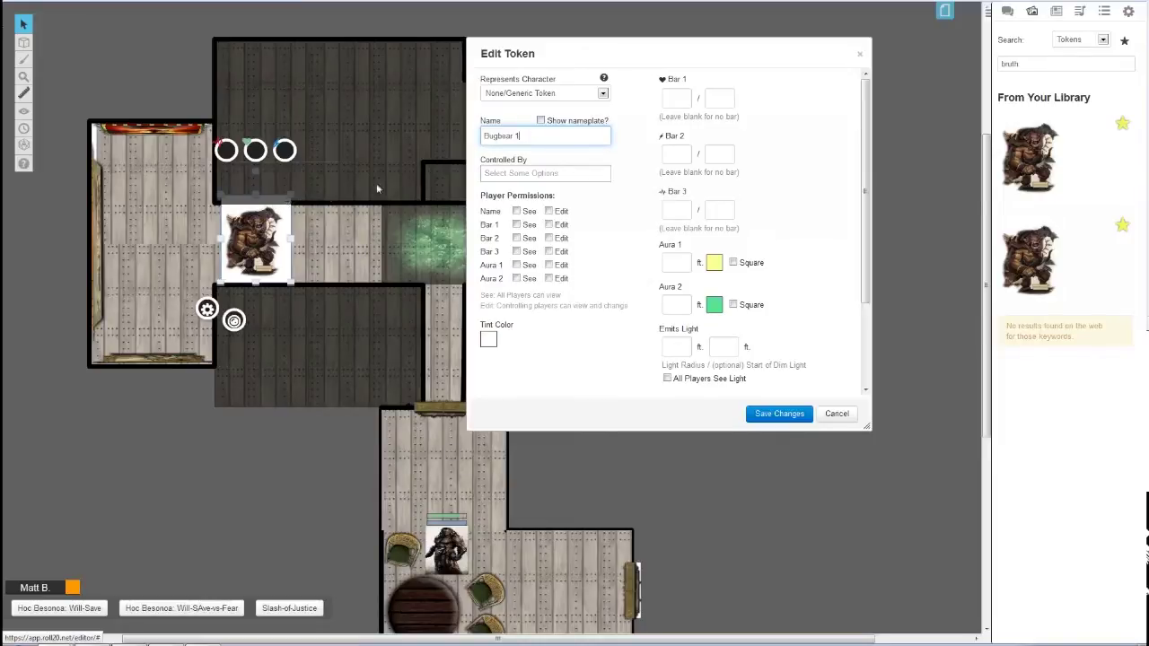
{"action": "left_click_drag", "start_coordinate": [485, 136], "coordinate": [525, 136]}
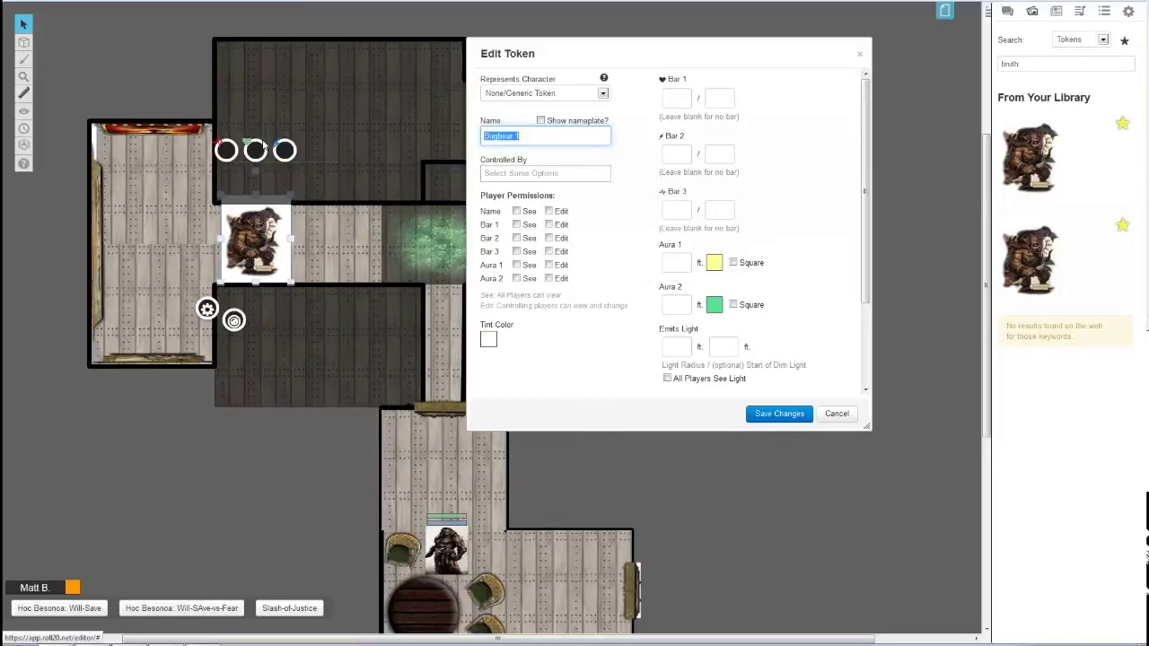
{"action": "left_click", "coordinate": [542, 122]}
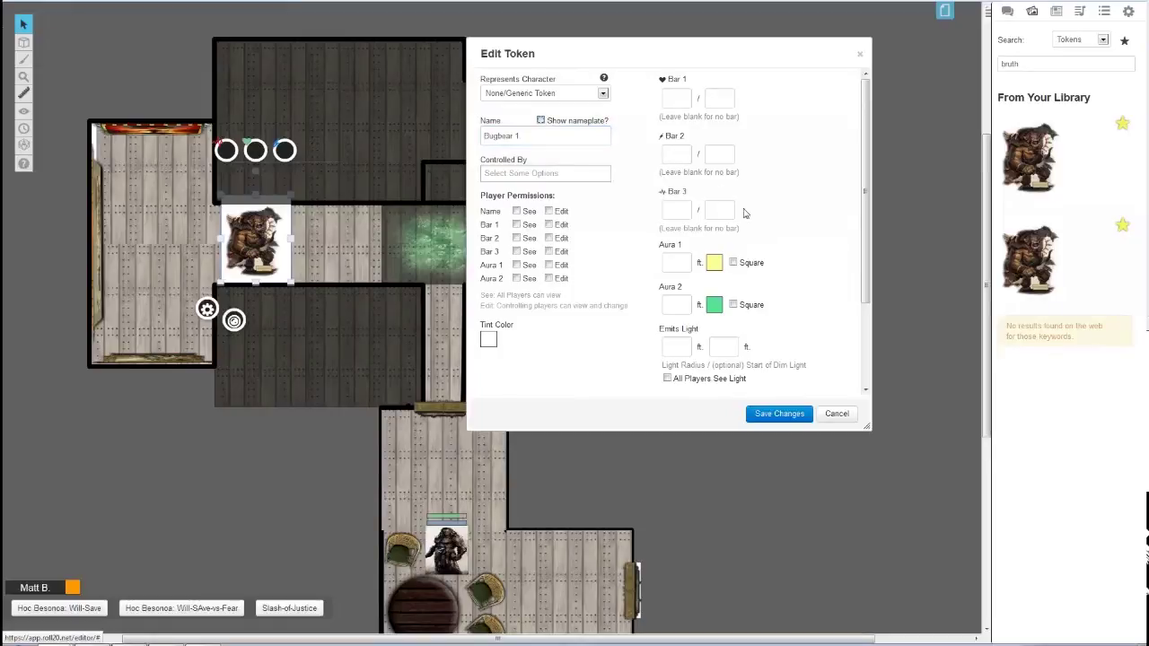
{"action": "left_click", "coordinate": [517, 211]}
{"action": "left_click_drag", "start_coordinate": [605, 64], "coordinate": [574, 91]}
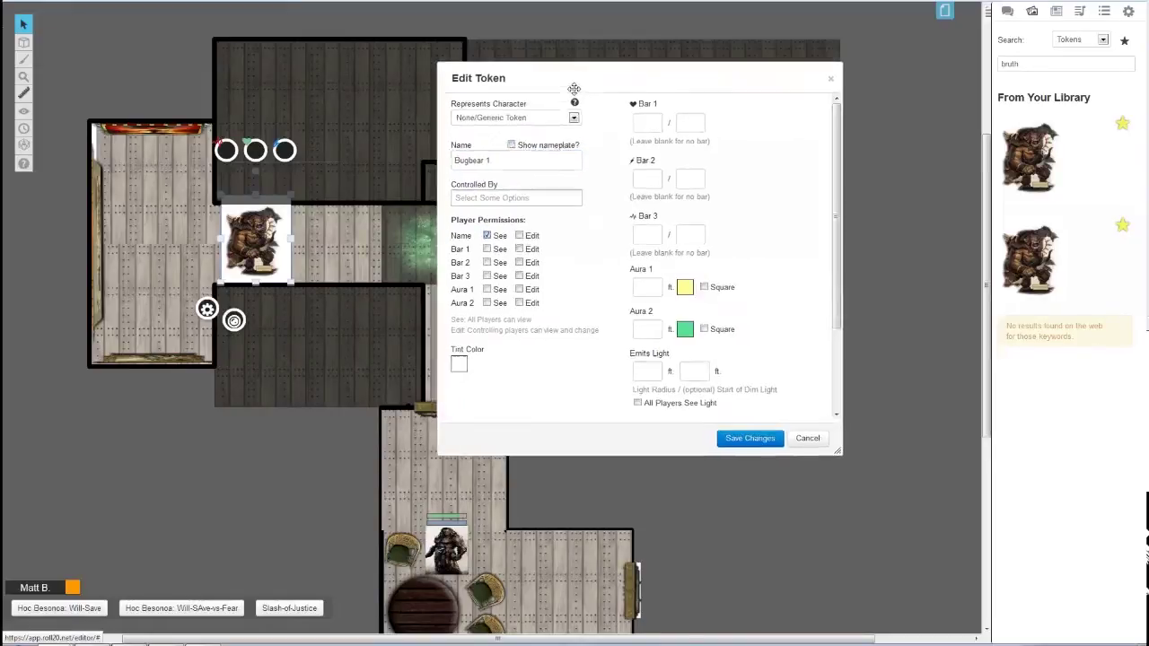
{"action": "left_click", "coordinate": [510, 146]}
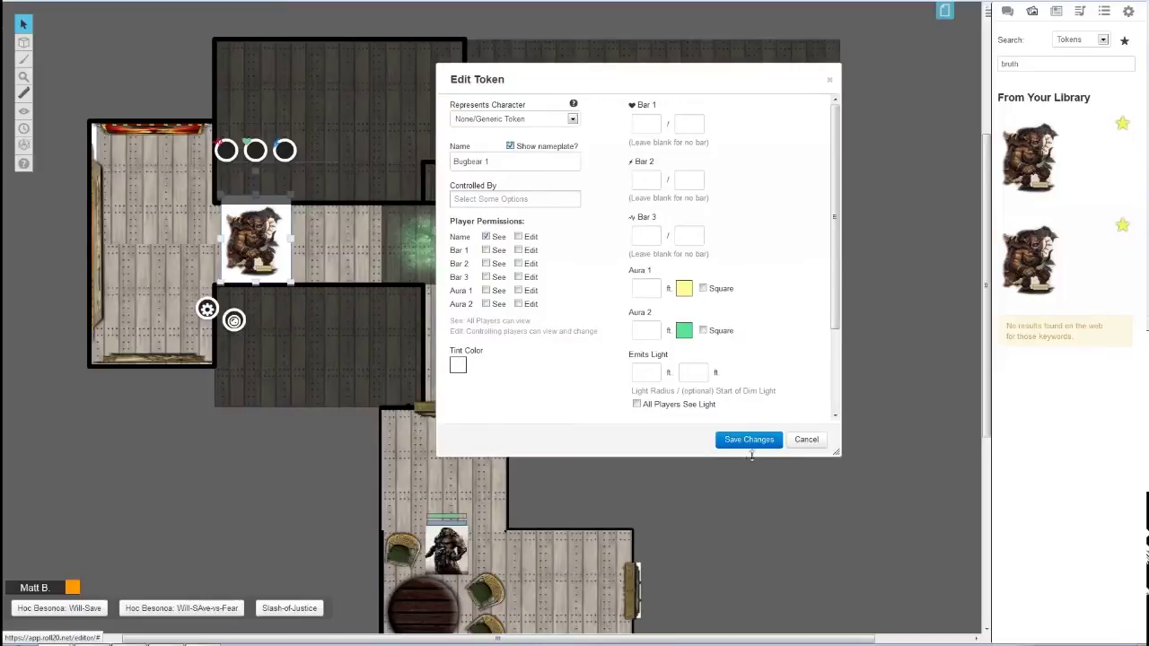
{"action": "left_click", "coordinate": [747, 440]}
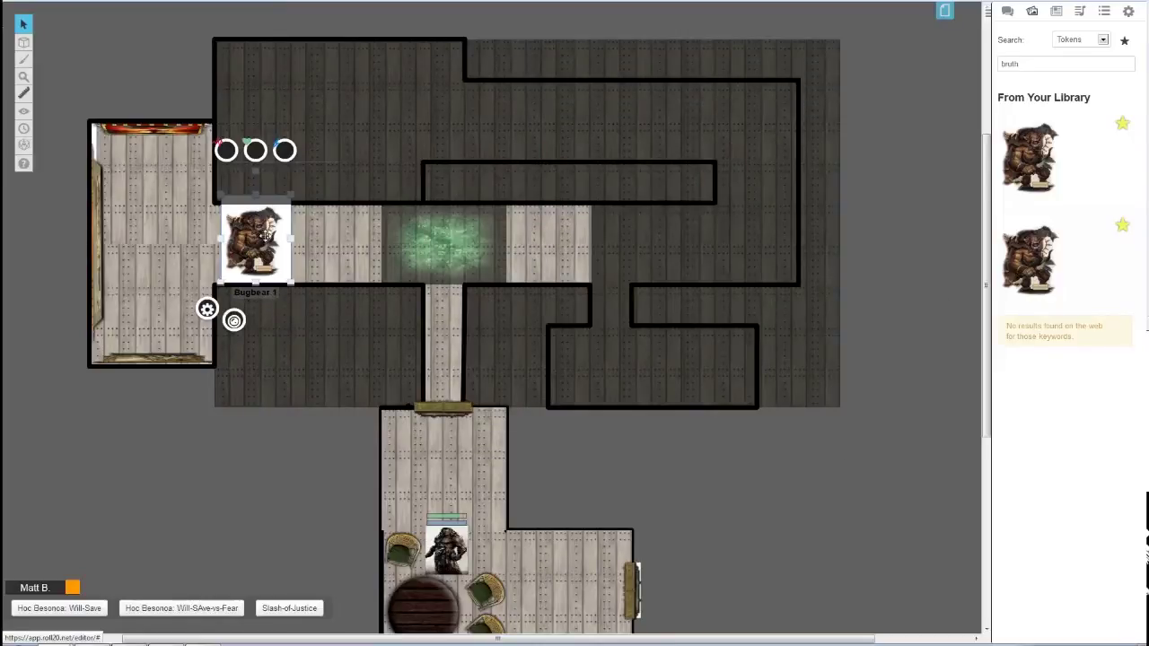
- Turn off Bugbear 1's nameplate and player name visibility and save the token
{"action": "double_click", "coordinate": [266, 236]}
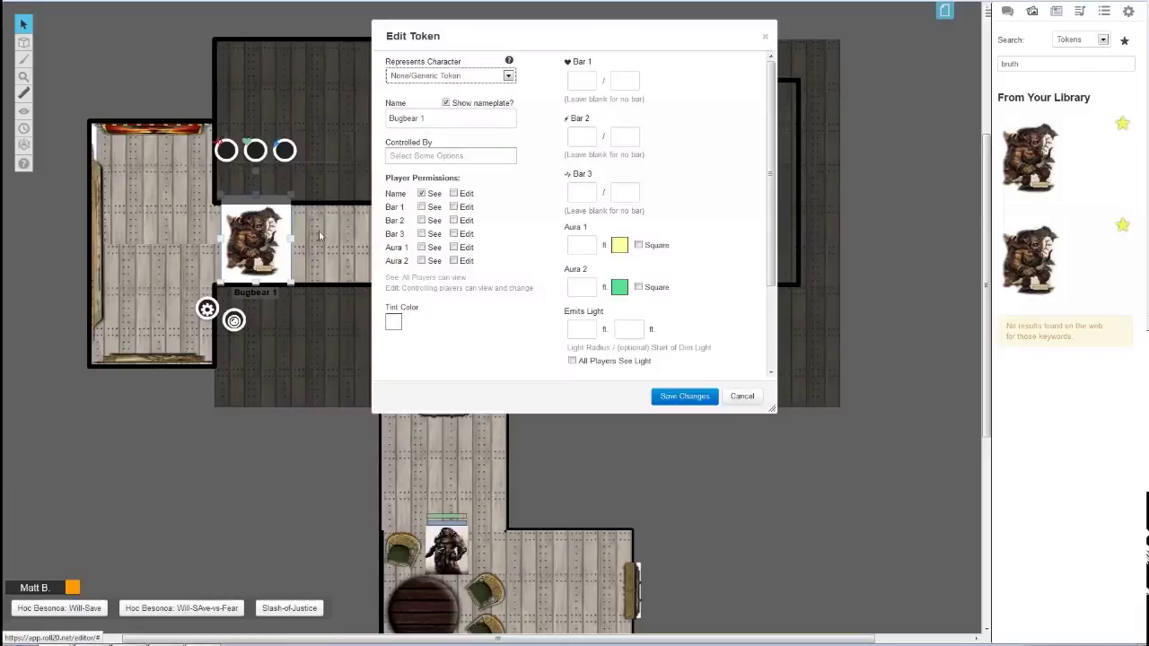
{"action": "left_click", "coordinate": [422, 194]}
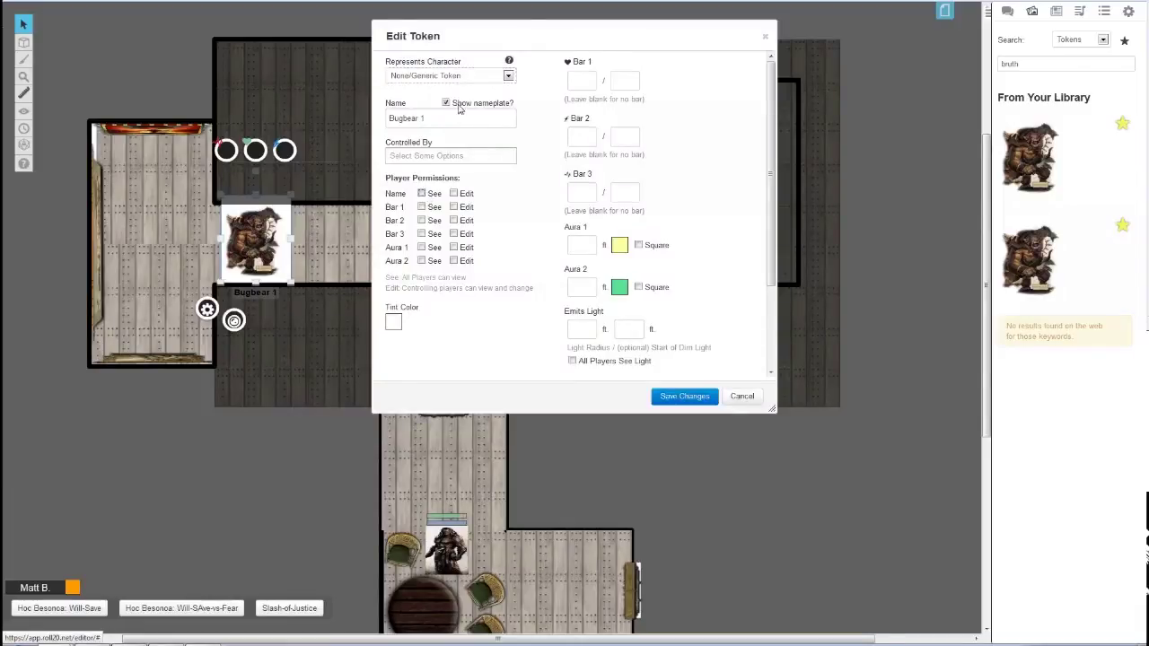
{"action": "left_click", "coordinate": [421, 194]}
{"action": "left_click_drag", "start_coordinate": [488, 45], "coordinate": [573, 66]}
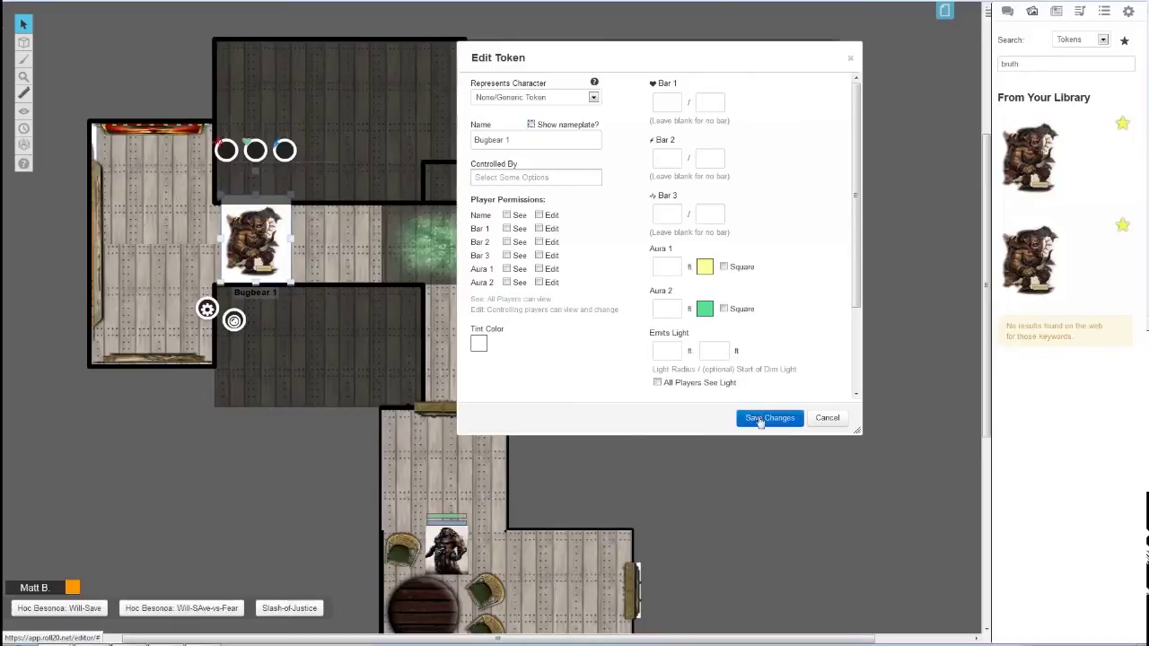
{"action": "left_click", "coordinate": [760, 417]}
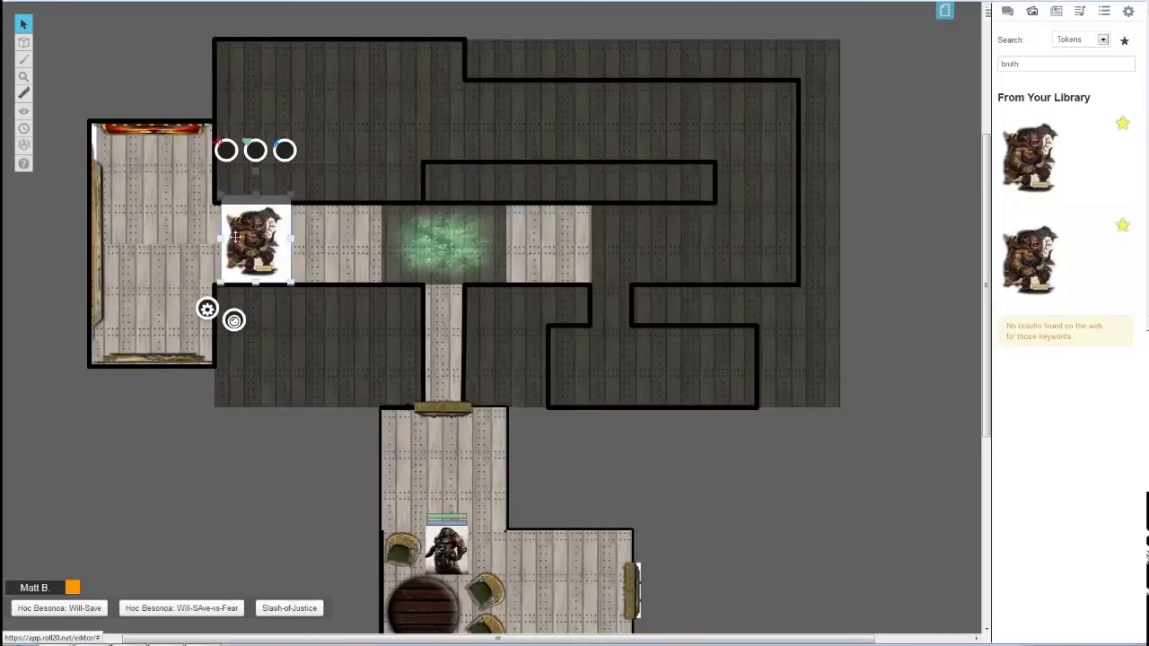
- Paste three copies of the bugbear and arrange them in the left room and corridor
{"action": "key", "text": "ctrl+c"}
{"action": "key", "text": "ctrl+v"}
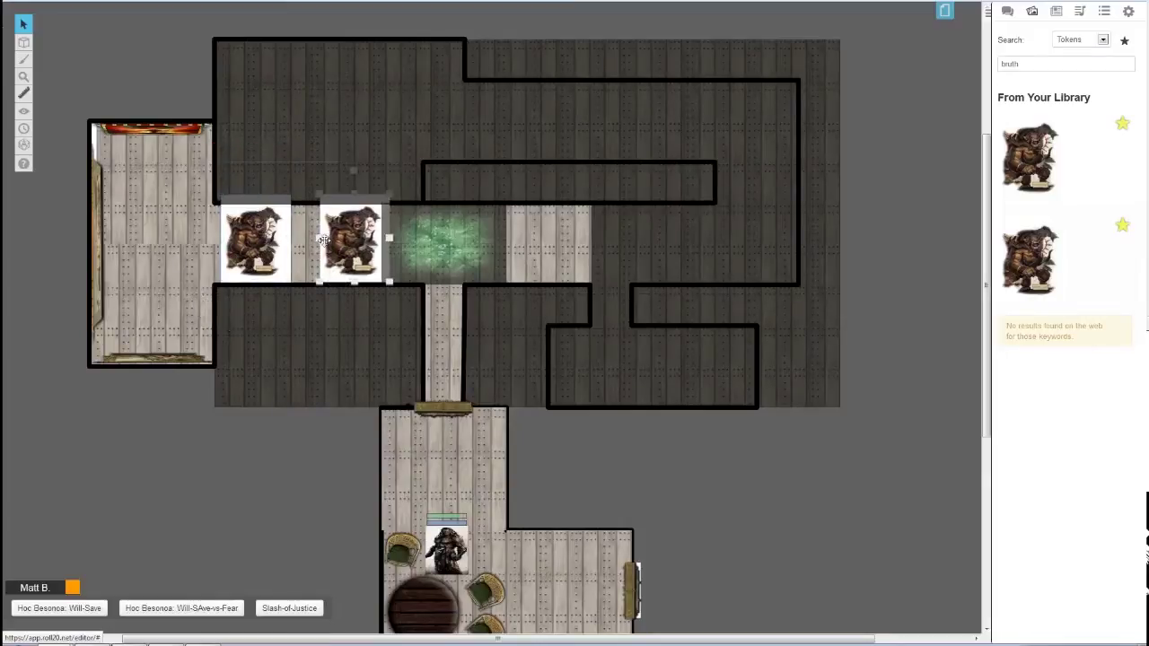
{"action": "key", "text": "ctrl+v"}
{"action": "left_click_drag", "start_coordinate": [287, 250], "coordinate": [178, 225]}
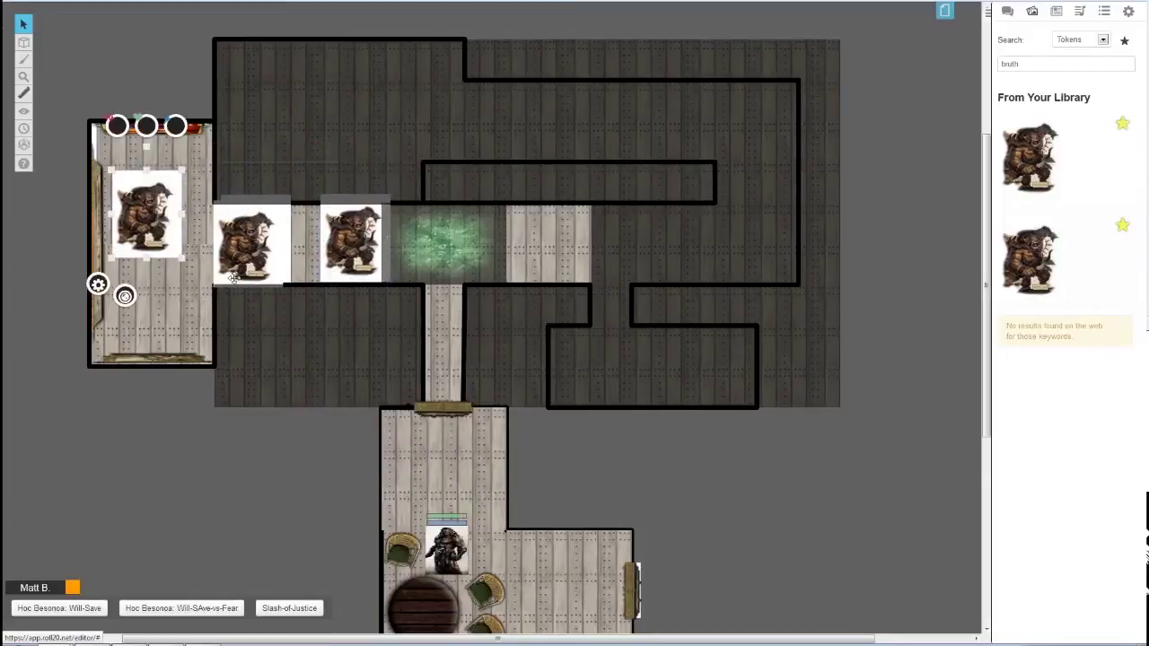
{"action": "key", "text": "ctrl+v"}
{"action": "left_click_drag", "start_coordinate": [246, 247], "coordinate": [150, 301]}
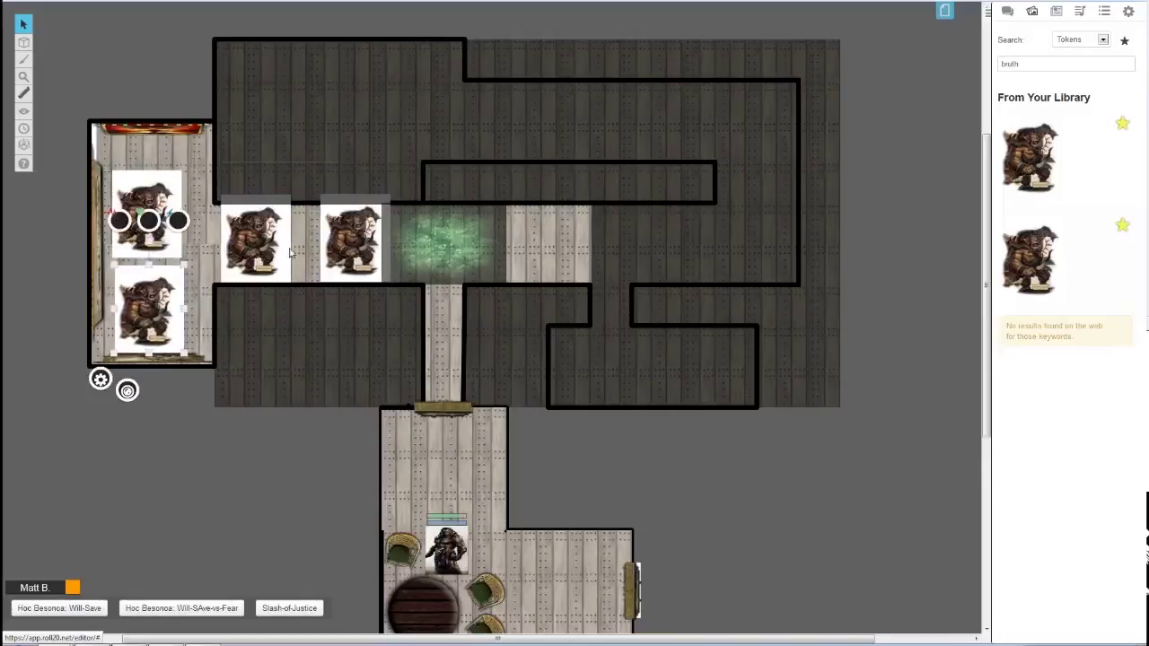
{"action": "left_click", "coordinate": [261, 249]}
{"action": "left_click_drag", "start_coordinate": [260, 249], "coordinate": [227, 246]}
{"action": "left_click", "coordinate": [350, 242]}
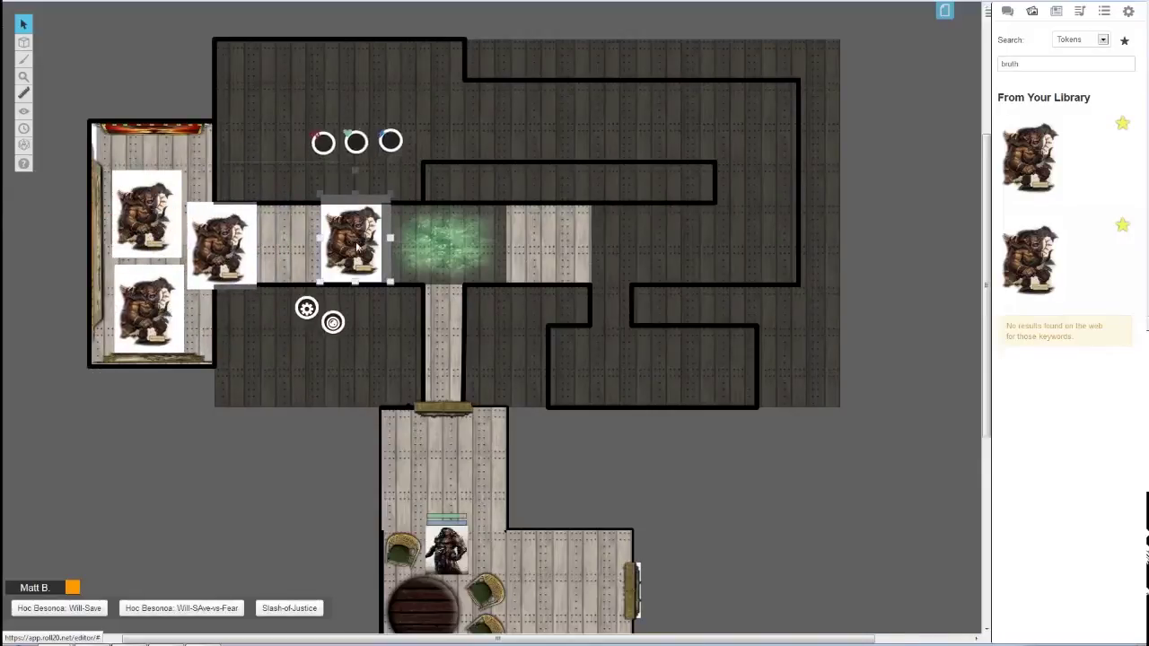
{"action": "double_click", "coordinate": [350, 243]}
- Rename the right corridor copy to Bugbear 2 and nudge the middle bugbear
{"action": "left_click", "coordinate": [431, 121]}
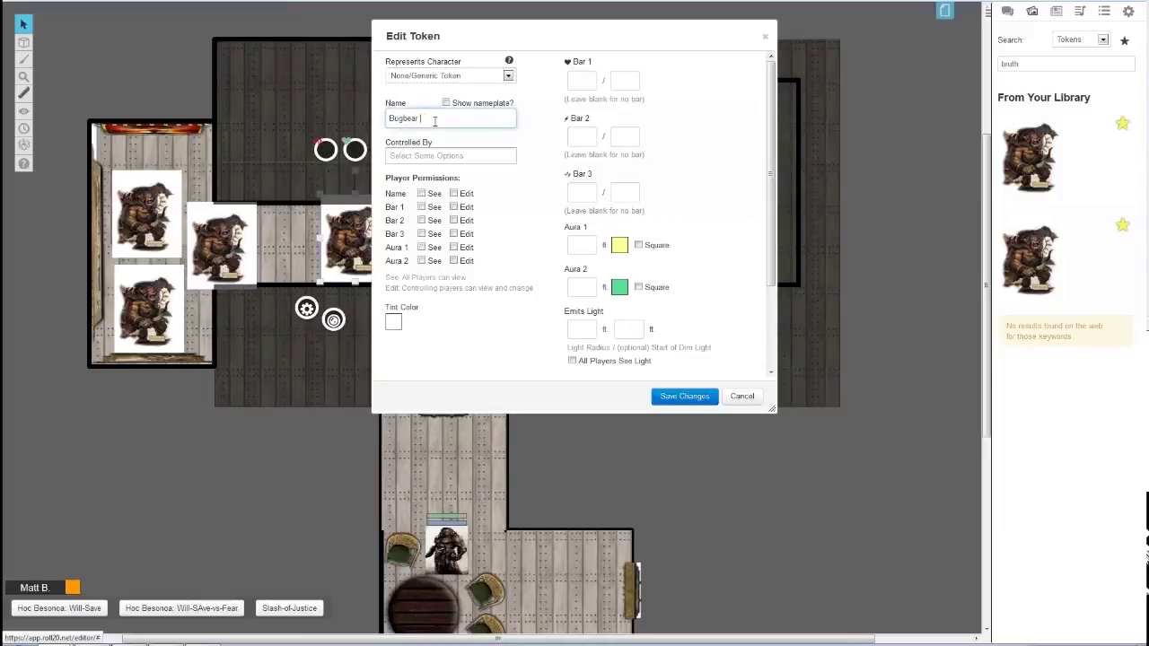
{"action": "type", "text": "2"}
{"action": "left_click", "coordinate": [681, 397]}
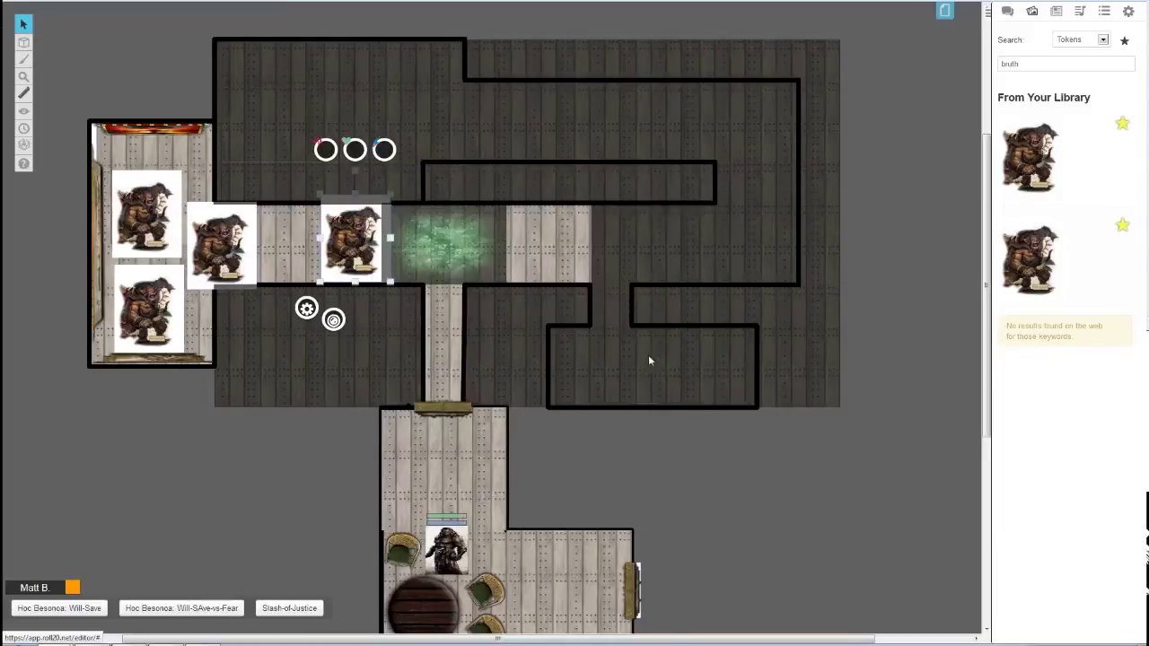
{"action": "left_click_drag", "start_coordinate": [253, 258], "coordinate": [276, 254]}
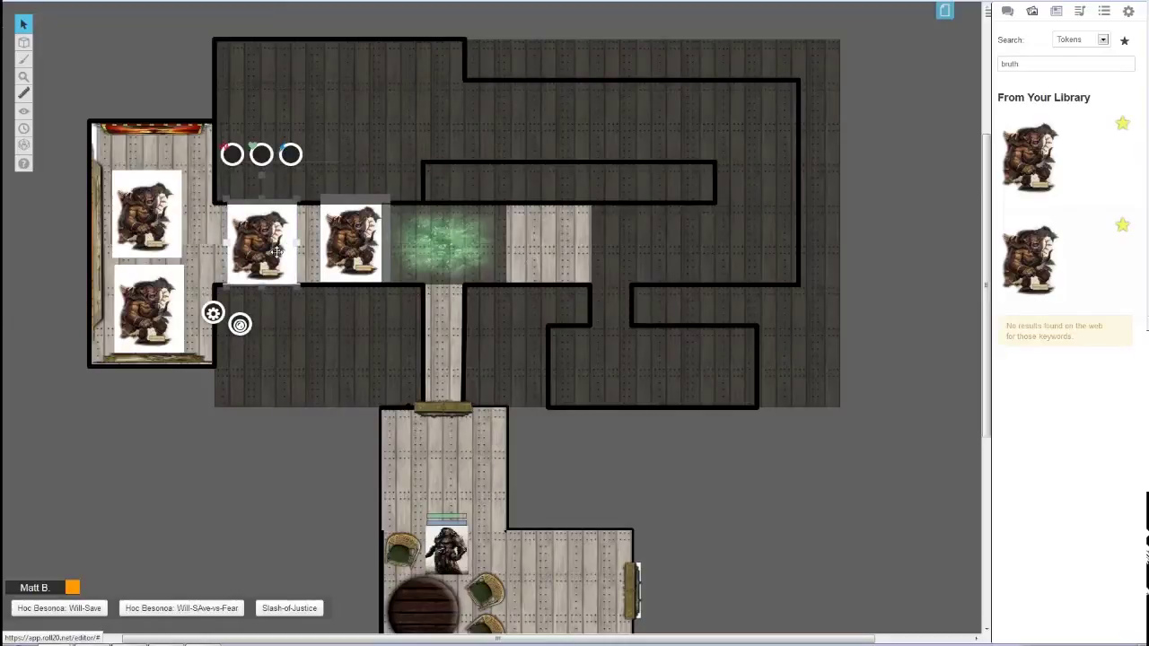
- Edit the other corridor bugbear's name and save the change
{"action": "double_click", "coordinate": [350, 247]}
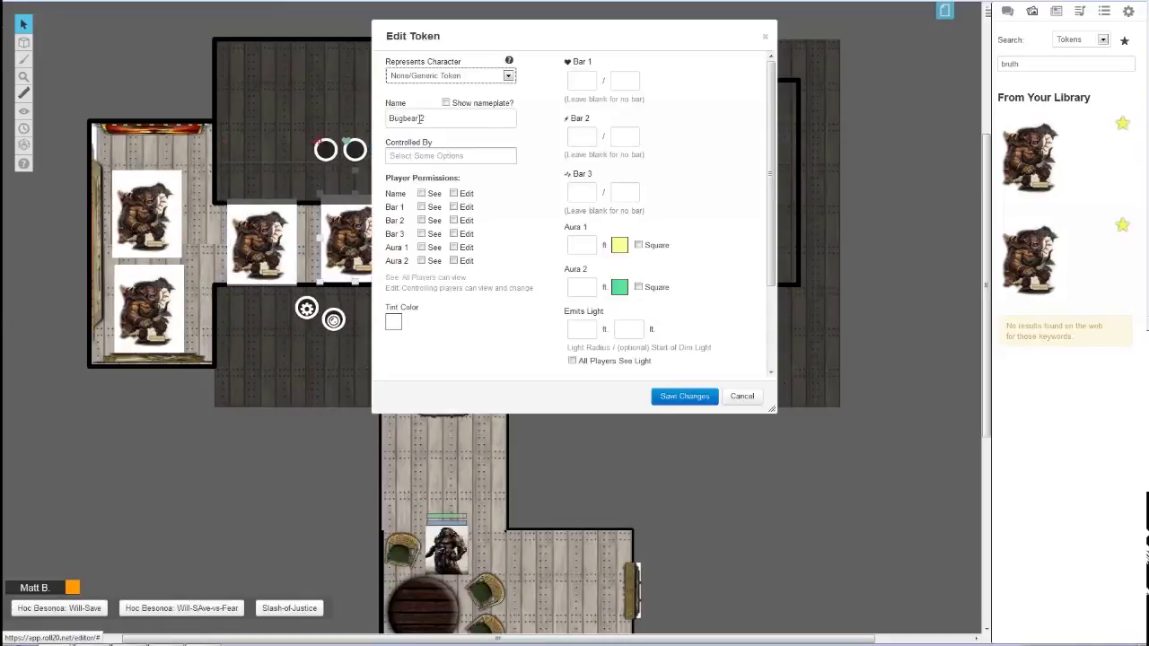
{"action": "double_click", "coordinate": [420, 118]}
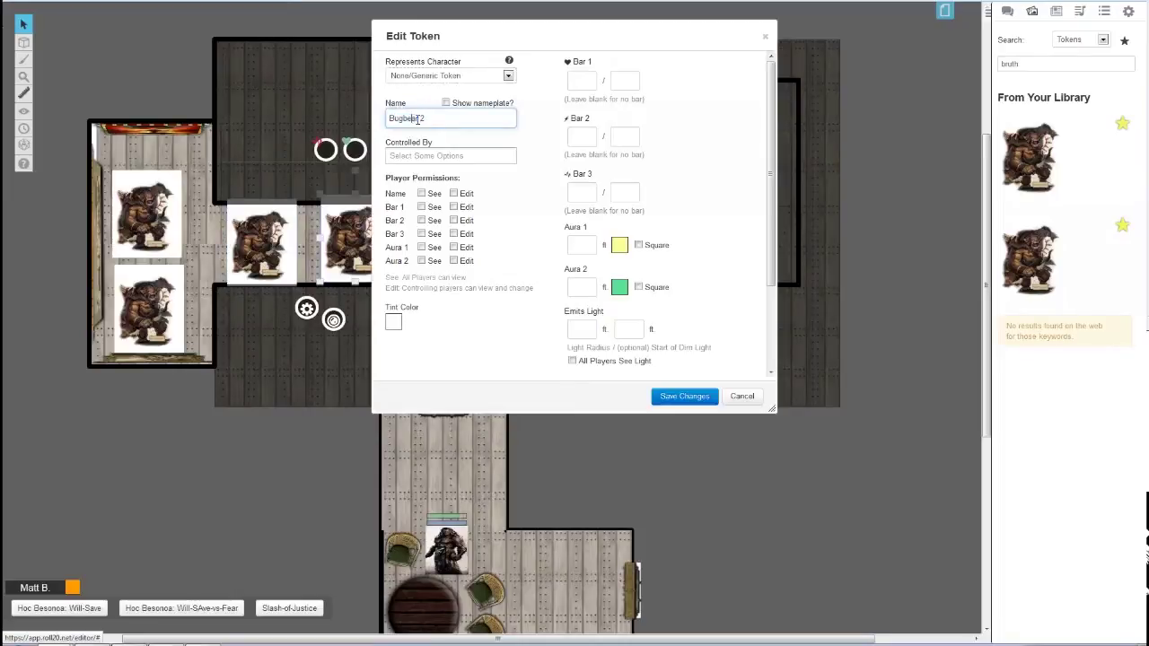
{"action": "left_click_drag", "start_coordinate": [416, 118], "coordinate": [392, 120]}
{"action": "left_click", "coordinate": [420, 120]}
{"action": "left_click", "coordinate": [682, 398]}
- Rename the upper left-room bugbear to Bugbear 3 and edit the lower one's name to Bugbear 4
{"action": "left_click", "coordinate": [151, 208]}
{"action": "double_click", "coordinate": [151, 208]}
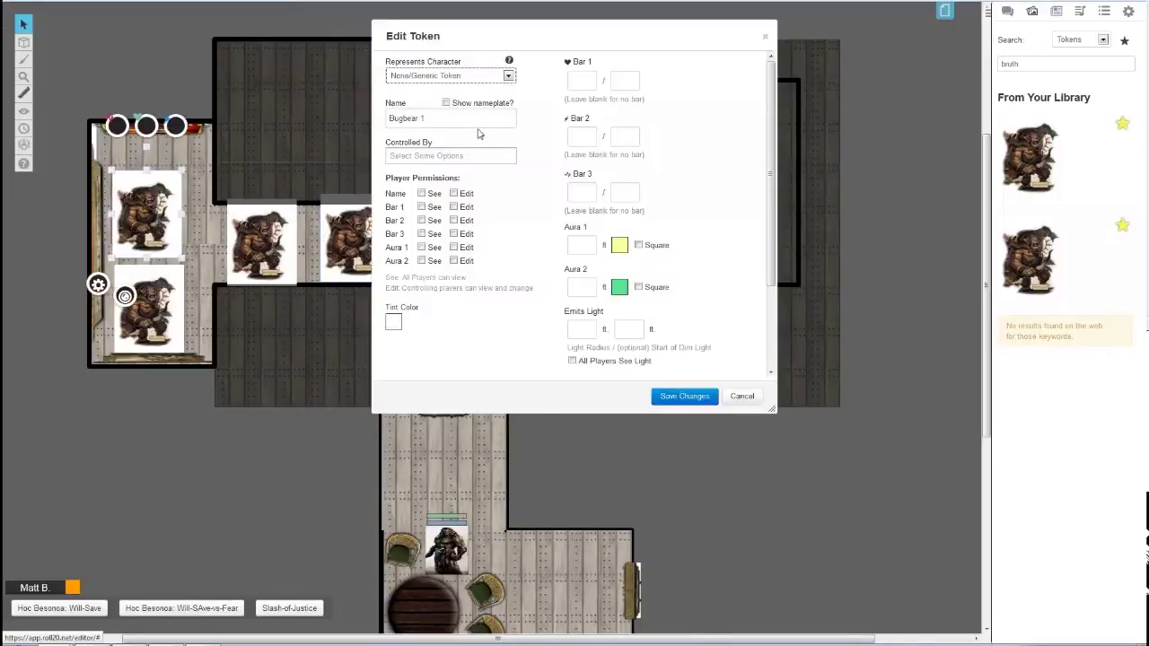
{"action": "left_click", "coordinate": [443, 114]}
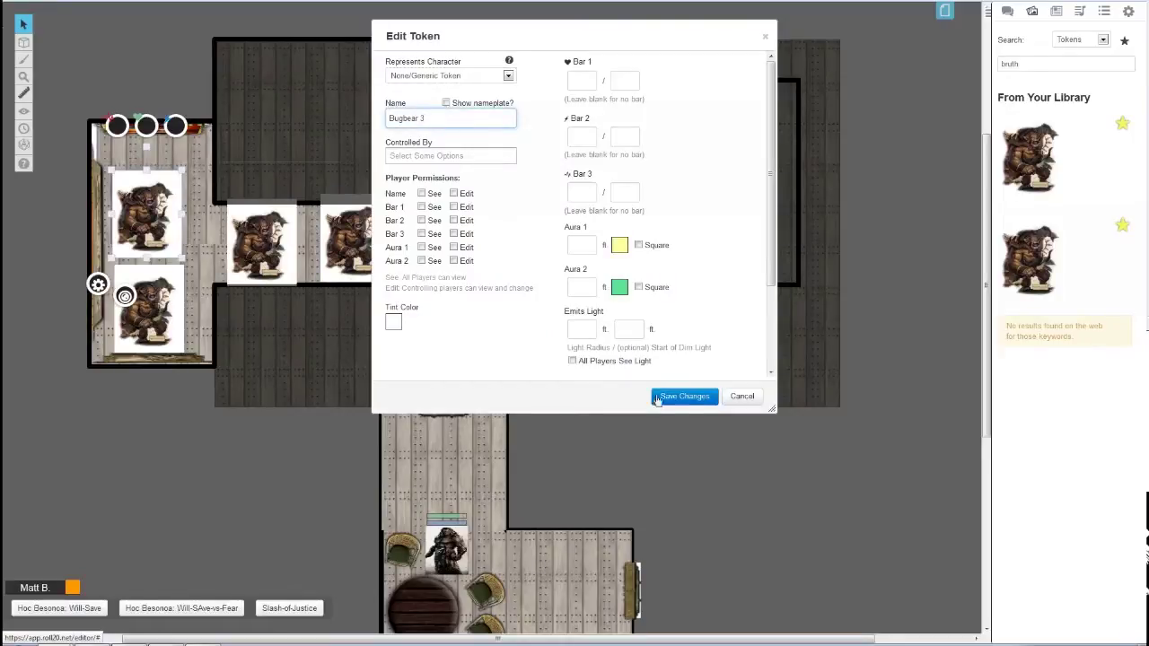
{"action": "left_click", "coordinate": [683, 398]}
{"action": "double_click", "coordinate": [148, 306]}
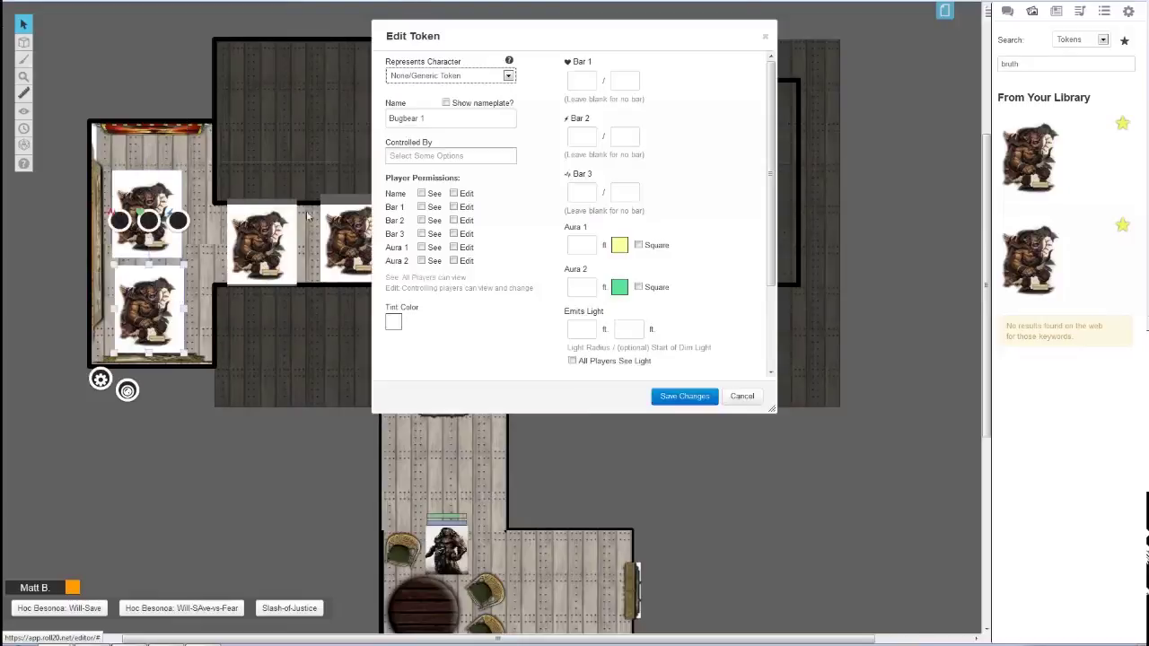
{"action": "left_click", "coordinate": [426, 118]}
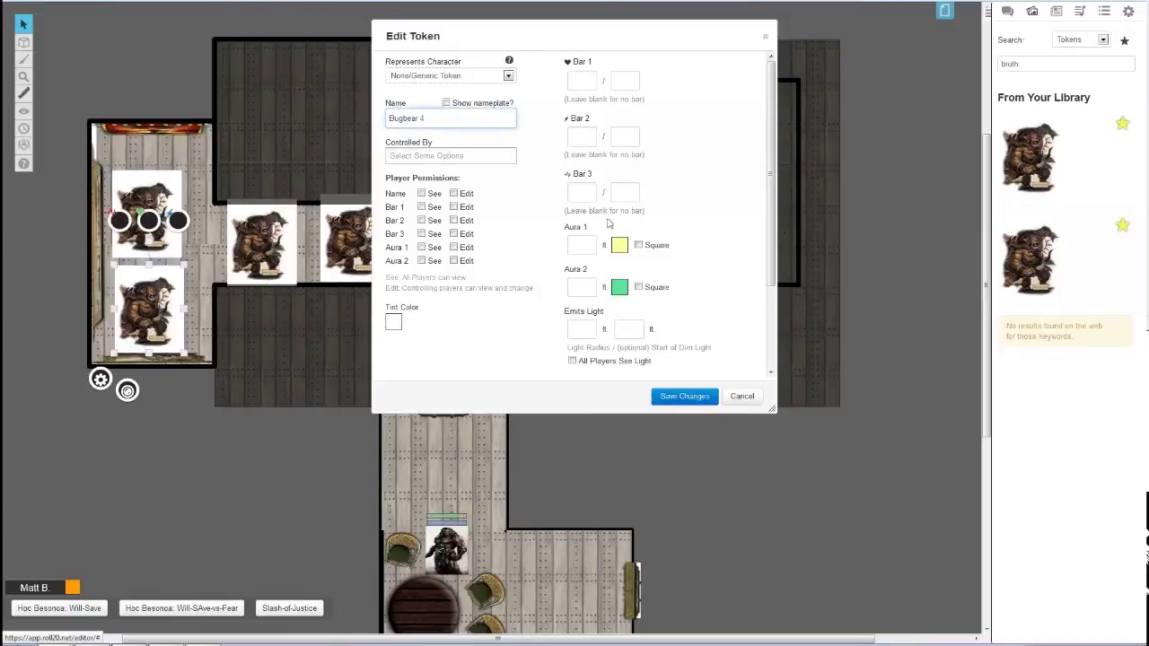
- Save Bugbear 4, show the turn order, and move the lower bugbear to the GM layer
{"action": "left_click", "coordinate": [678, 396]}
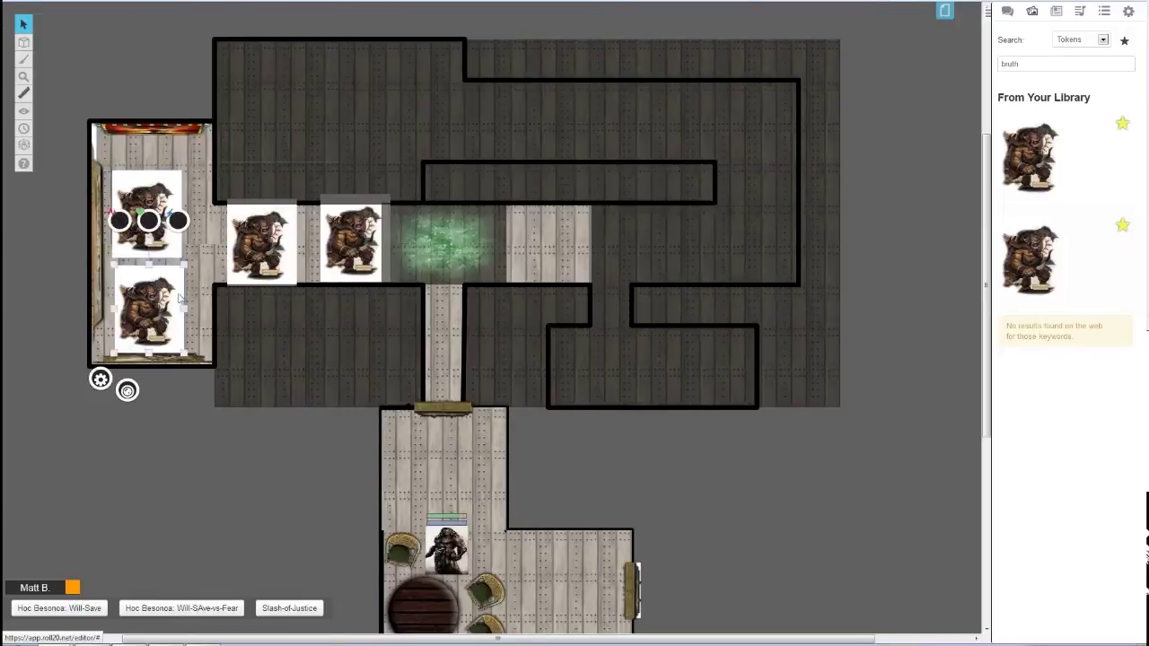
{"action": "left_click_drag", "start_coordinate": [151, 293], "coordinate": [154, 294]}
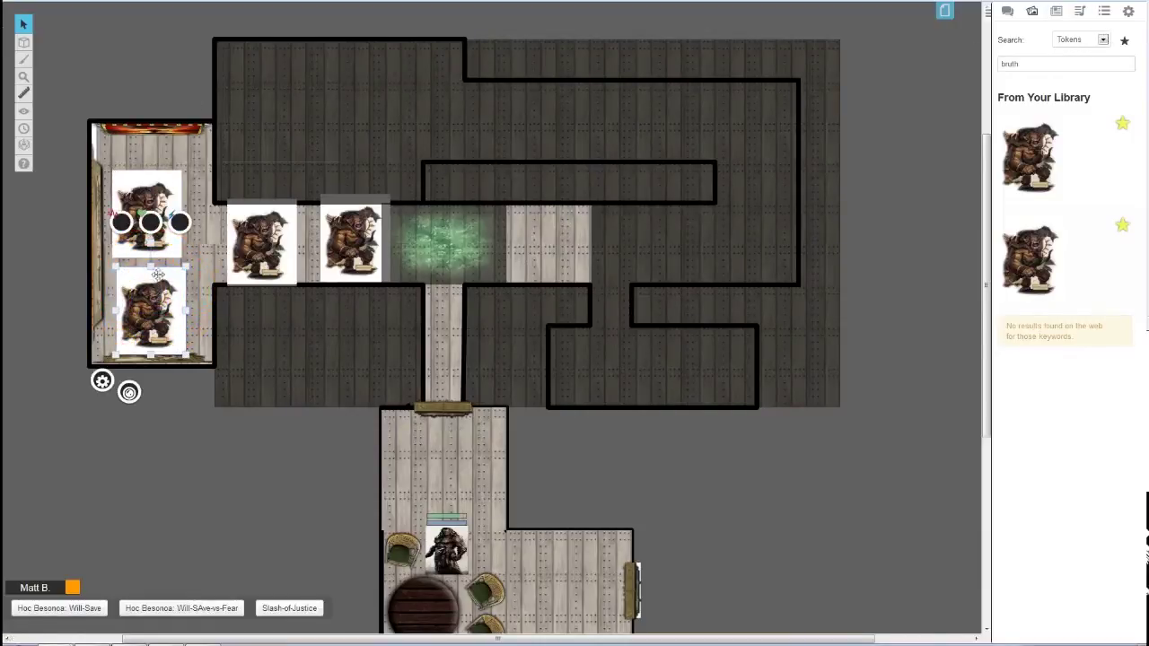
{"action": "left_click", "coordinate": [143, 207]}
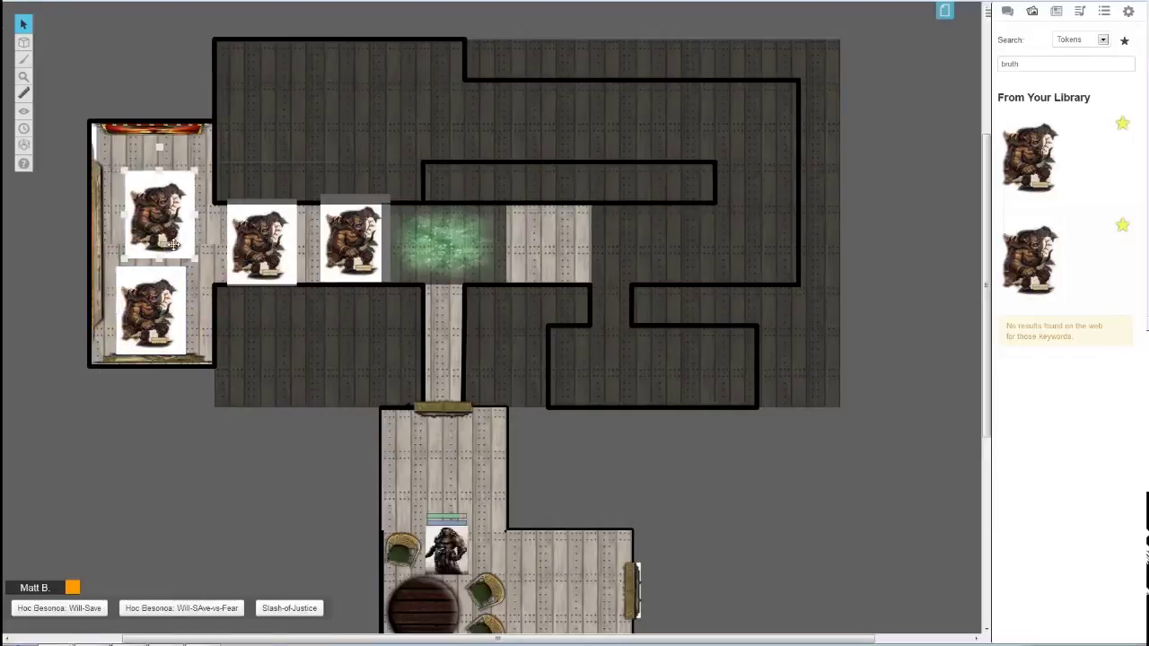
{"action": "left_click", "coordinate": [23, 127]}
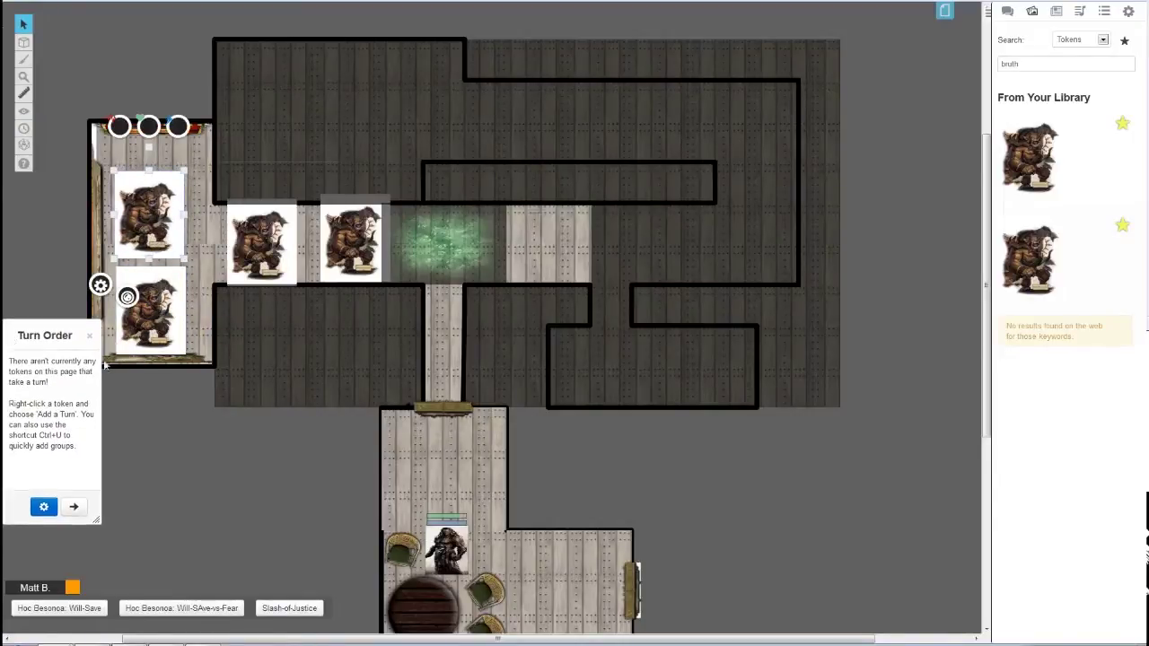
{"action": "right_click", "coordinate": [143, 306]}
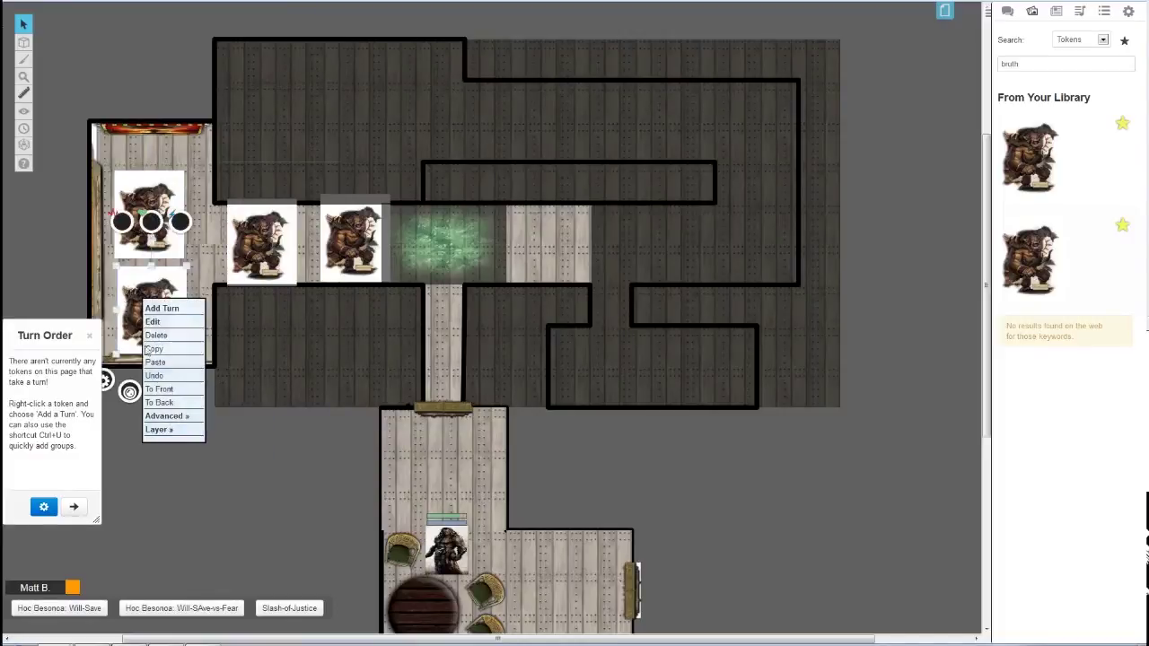
{"action": "mouse_move", "coordinate": [170, 430]}
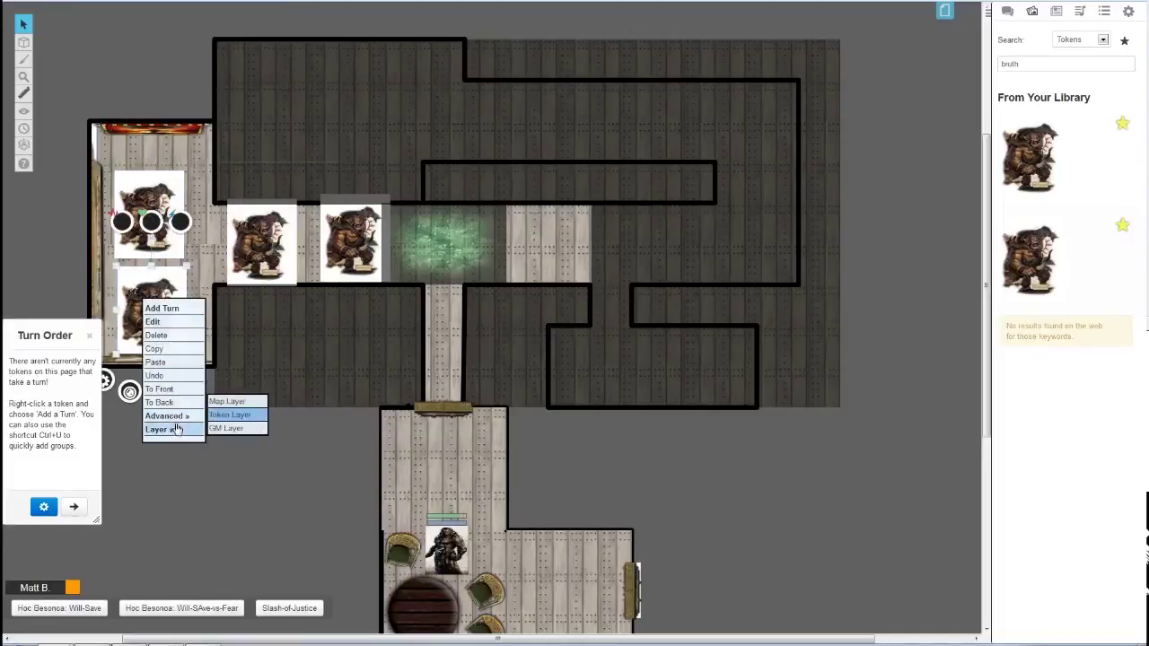
{"action": "left_click", "coordinate": [230, 430]}
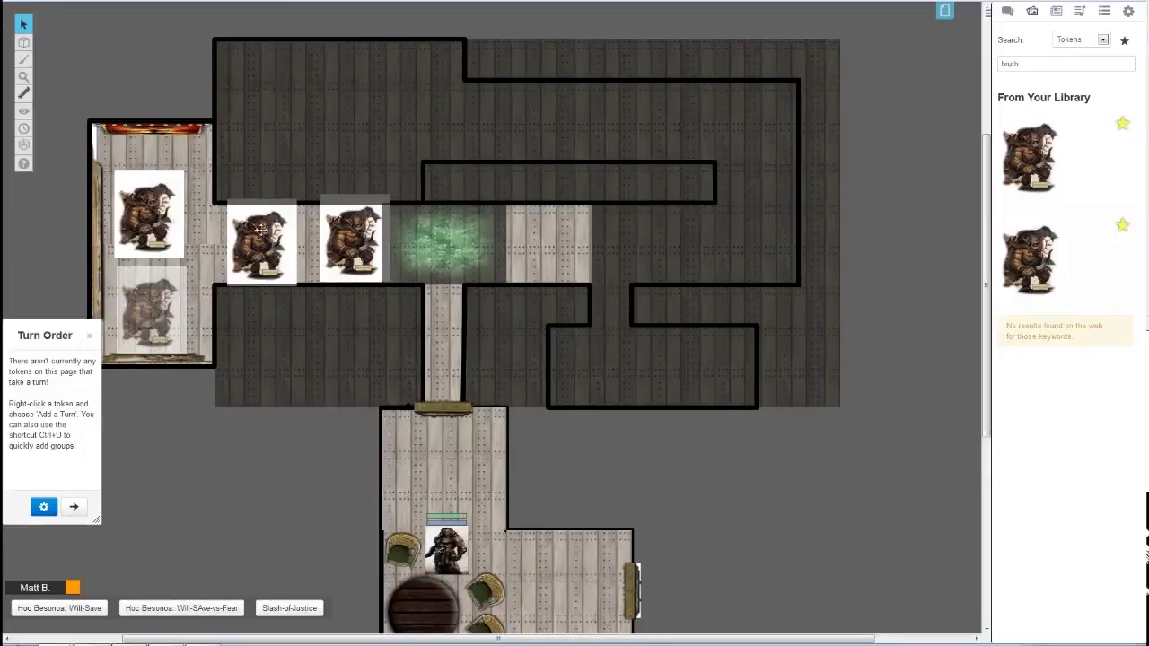
- Move three bugbears into the top room, upper rooms and right-hand corridor
{"action": "left_click_drag", "start_coordinate": [262, 234], "coordinate": [780, 234]}
{"action": "left_click_drag", "start_coordinate": [352, 239], "coordinate": [684, 113]}
{"action": "left_click_drag", "start_coordinate": [142, 213], "coordinate": [584, 116]}
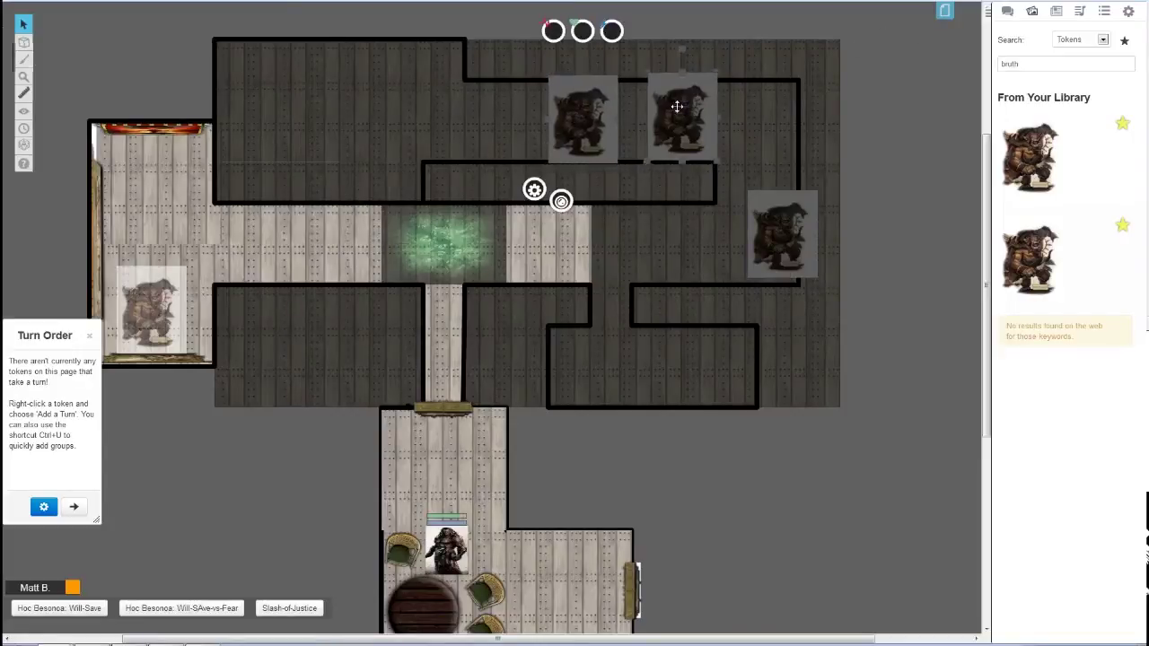
{"action": "left_click_drag", "start_coordinate": [675, 114], "coordinate": [661, 112]}
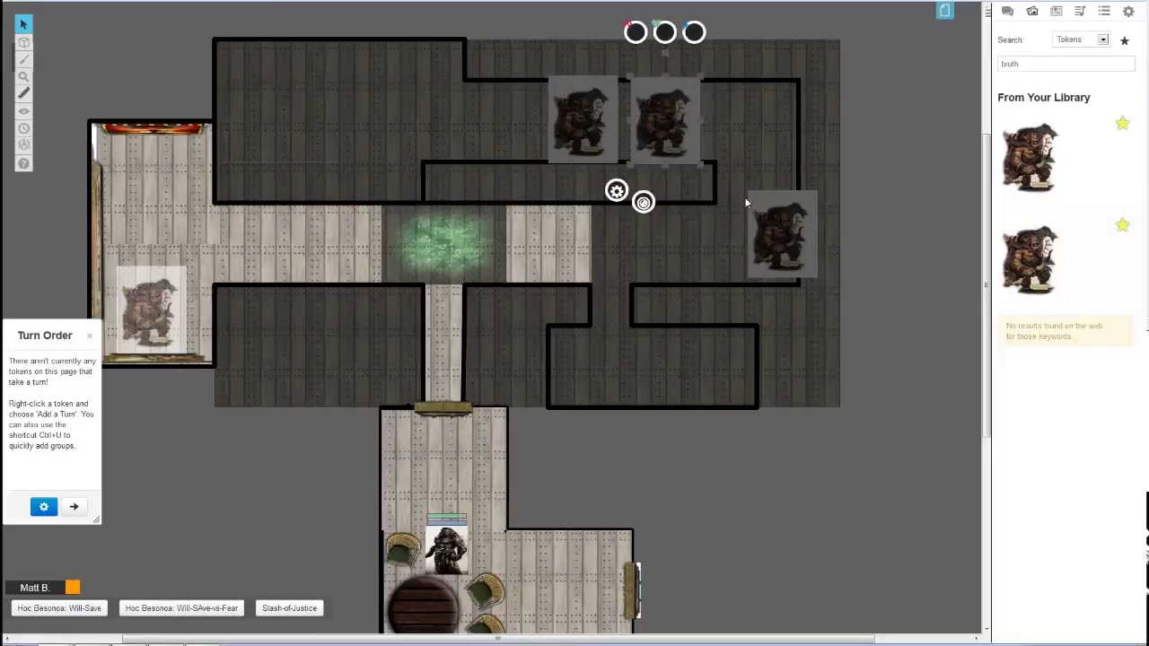
{"action": "left_click_drag", "start_coordinate": [745, 203], "coordinate": [727, 210]}
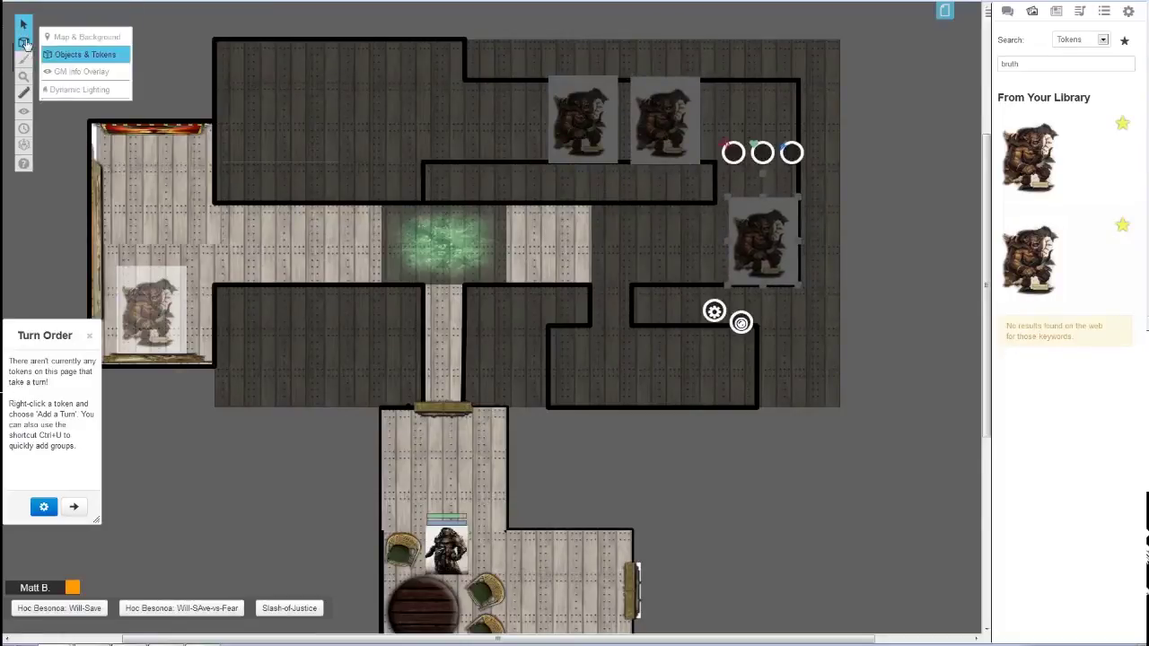
- Switch to the GM layer, confirm the hidden token is Bugbear 4, and nudge it within the left room
{"action": "right_click", "coordinate": [302, 241]}
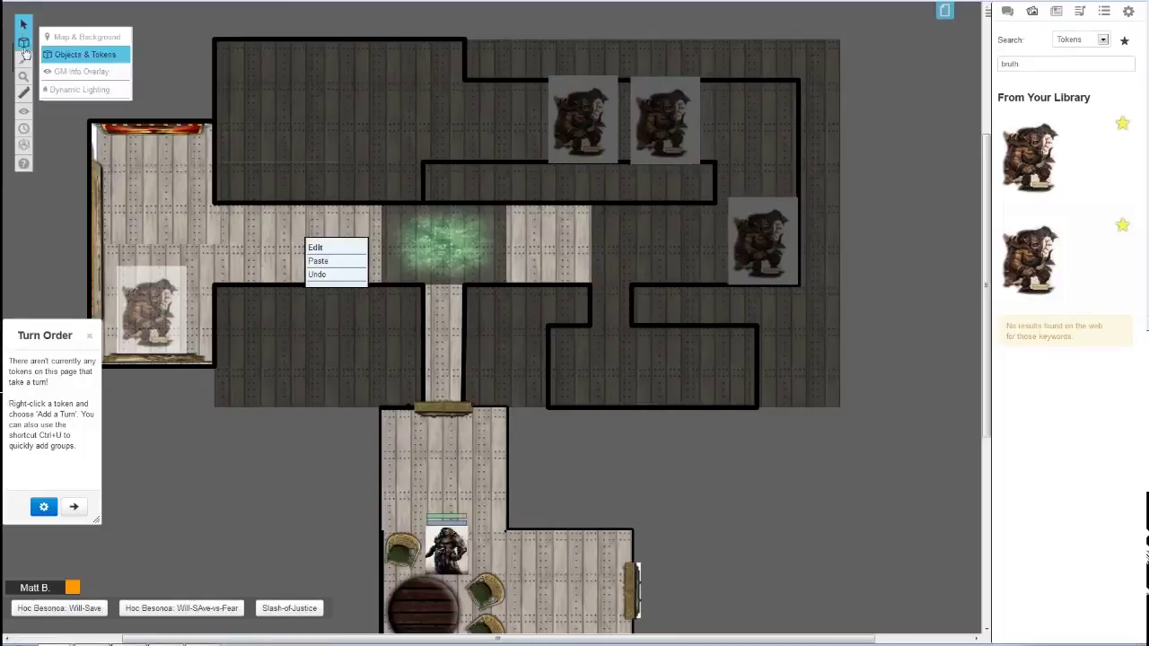
{"action": "left_click", "coordinate": [67, 73]}
{"action": "left_click", "coordinate": [138, 282]}
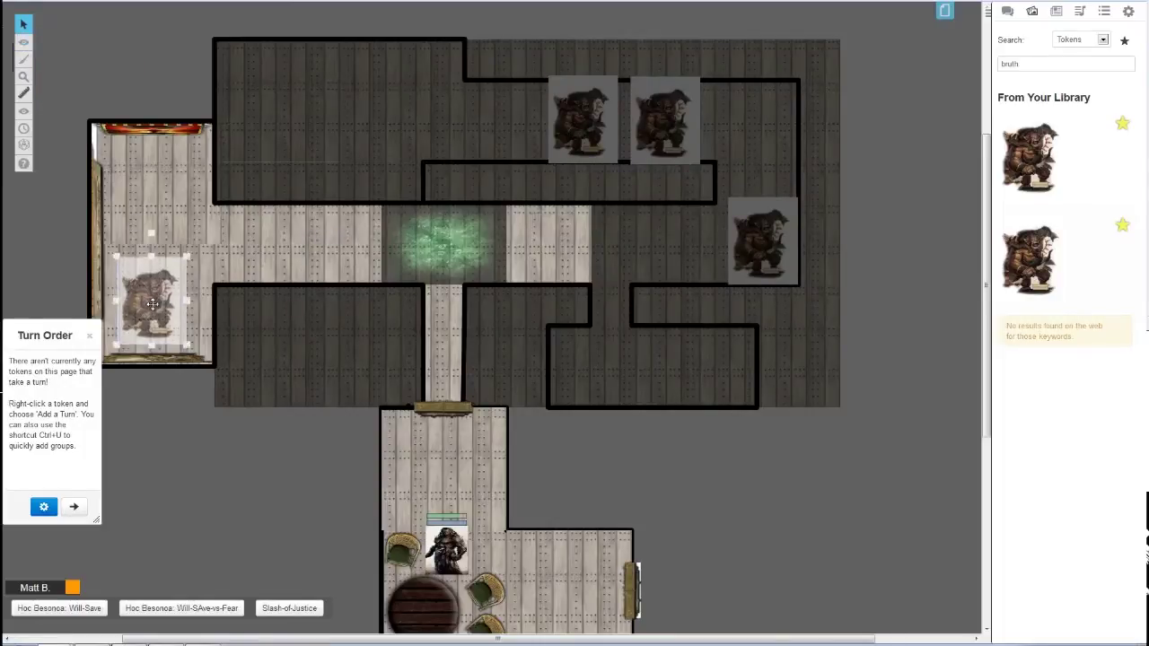
{"action": "double_click", "coordinate": [149, 281]}
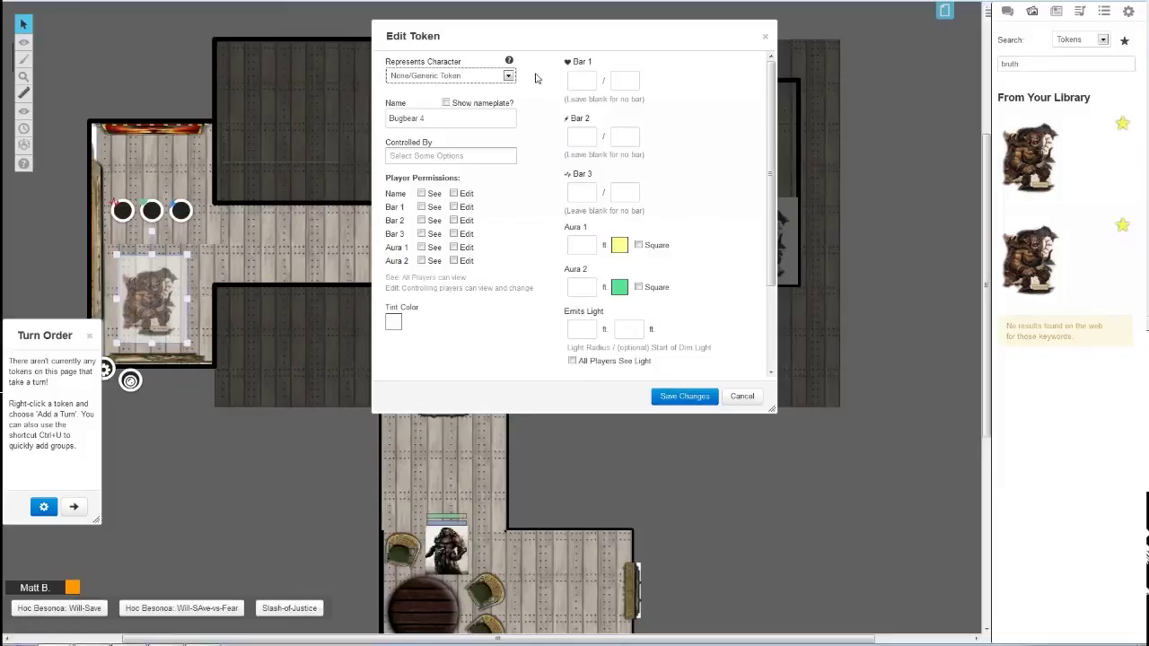
{"action": "left_click", "coordinate": [765, 39]}
{"action": "left_click_drag", "start_coordinate": [153, 307], "coordinate": [157, 319]}
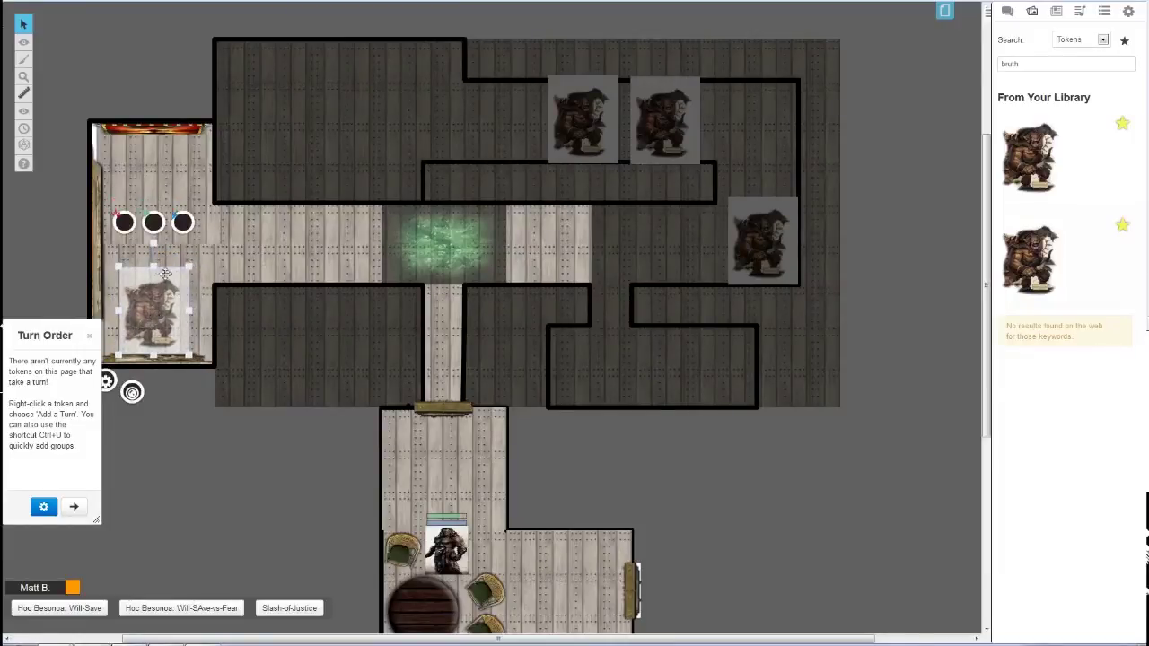
{"action": "left_click", "coordinate": [238, 258]}
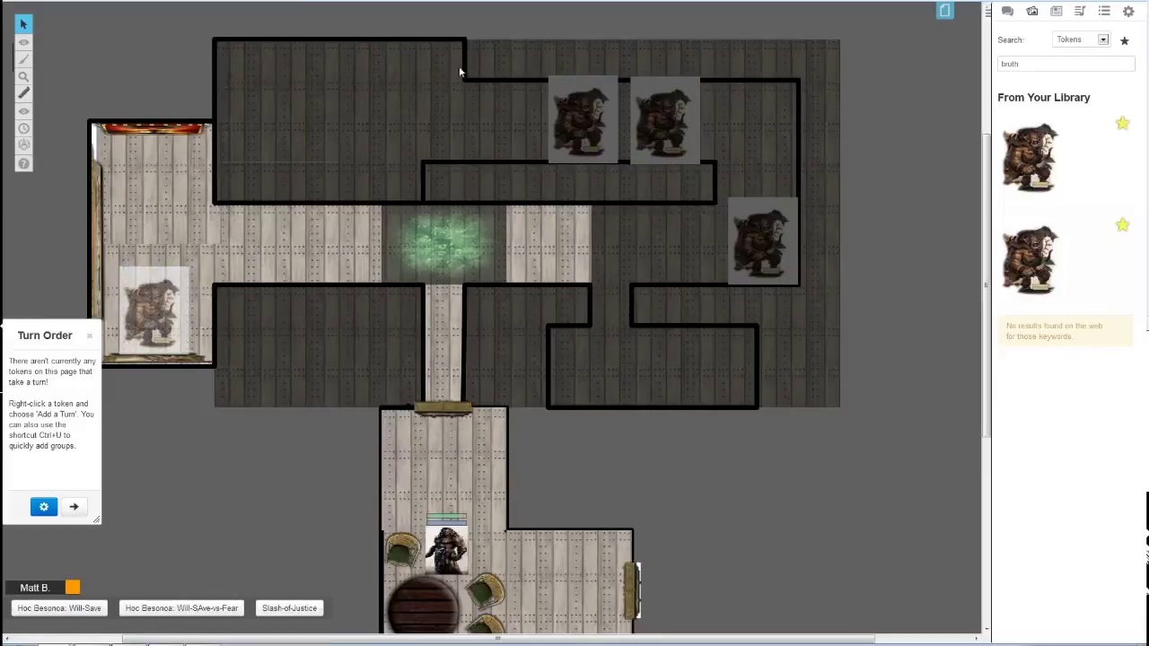
{"action": "right_click", "coordinate": [159, 327]}
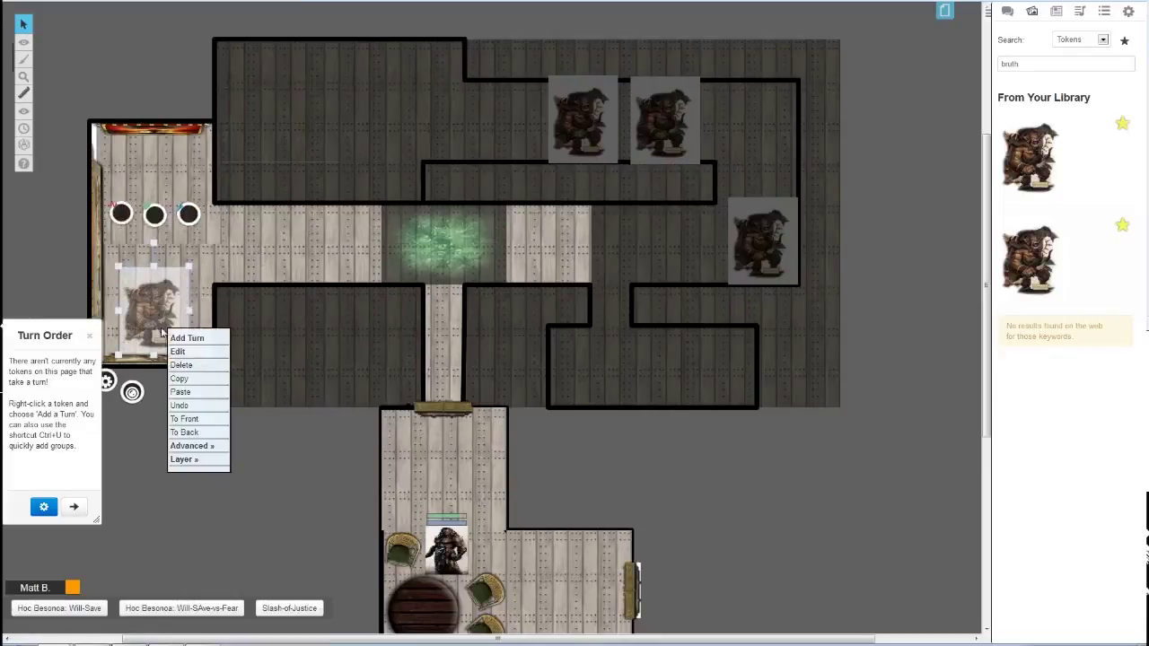
- Add Bugbear 4 from the GM layer, then the other three bugbears, to the turn order
{"action": "left_click", "coordinate": [213, 339]}
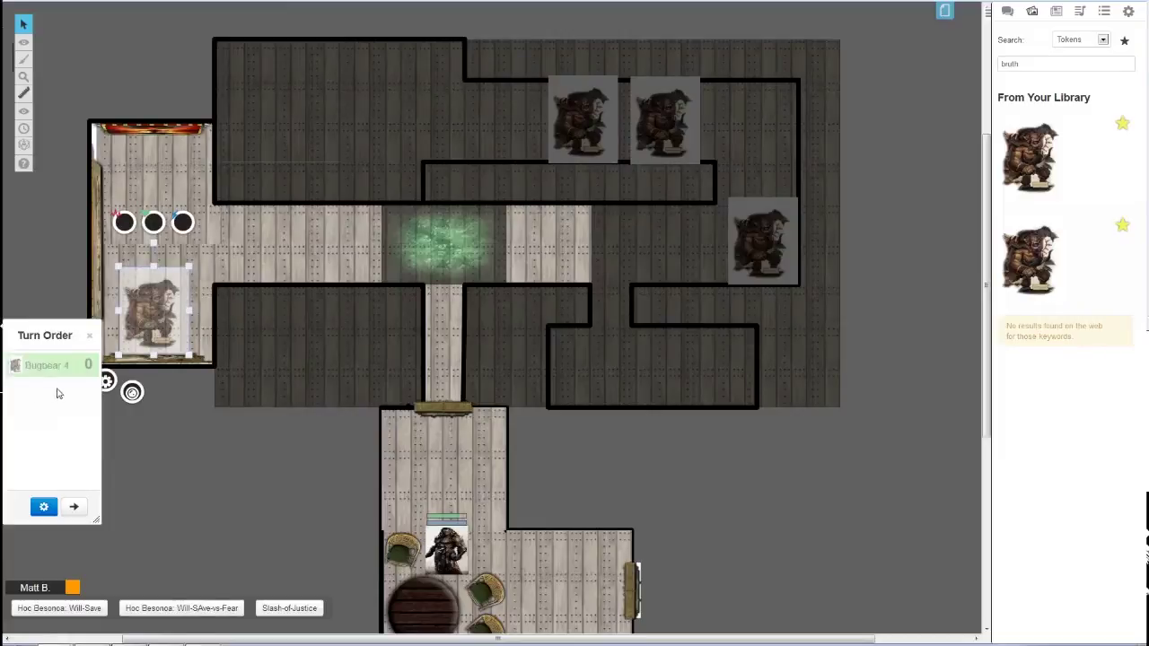
{"action": "mouse_move", "coordinate": [27, 368]}
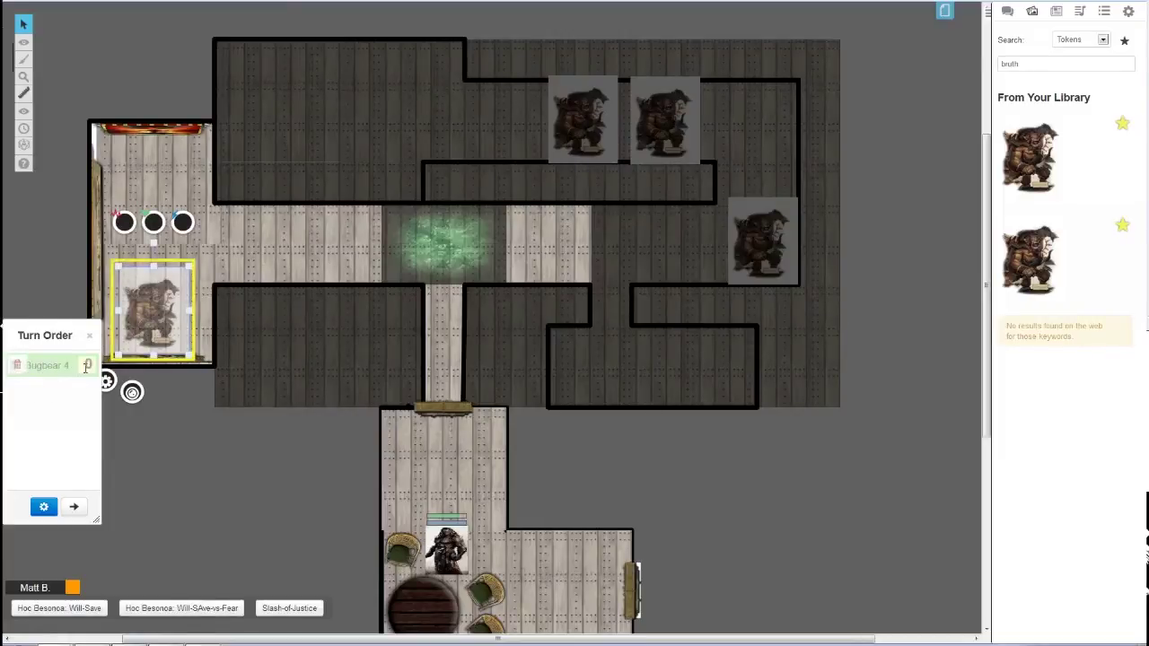
{"action": "mouse_move", "coordinate": [23, 42]}
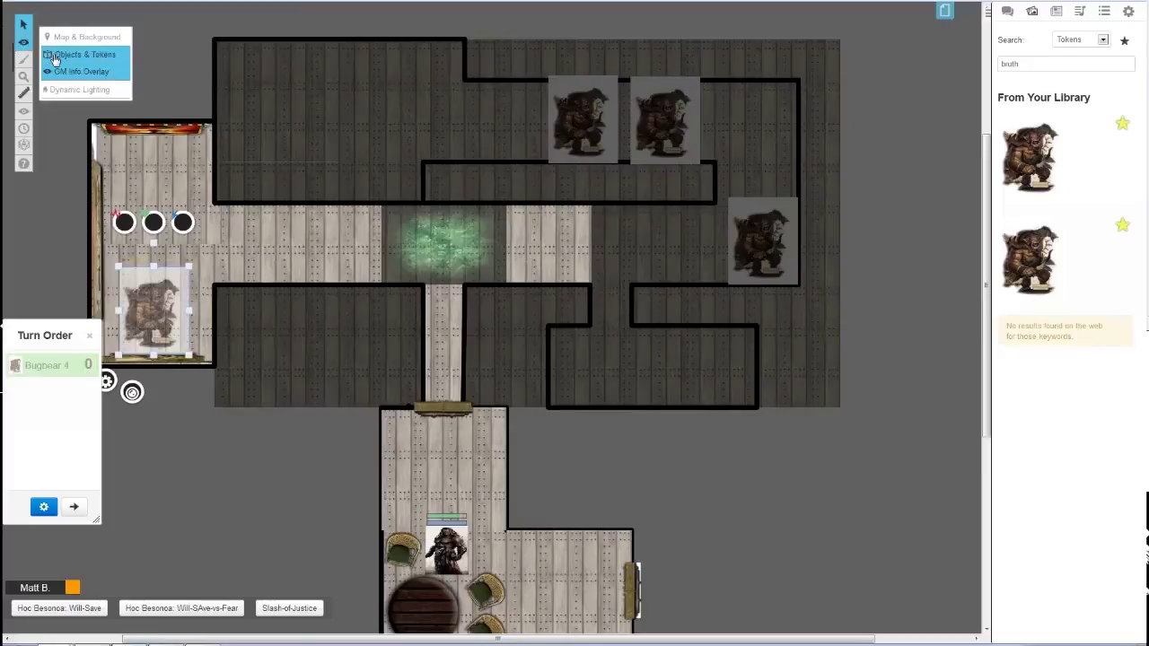
{"action": "left_click", "coordinate": [53, 58]}
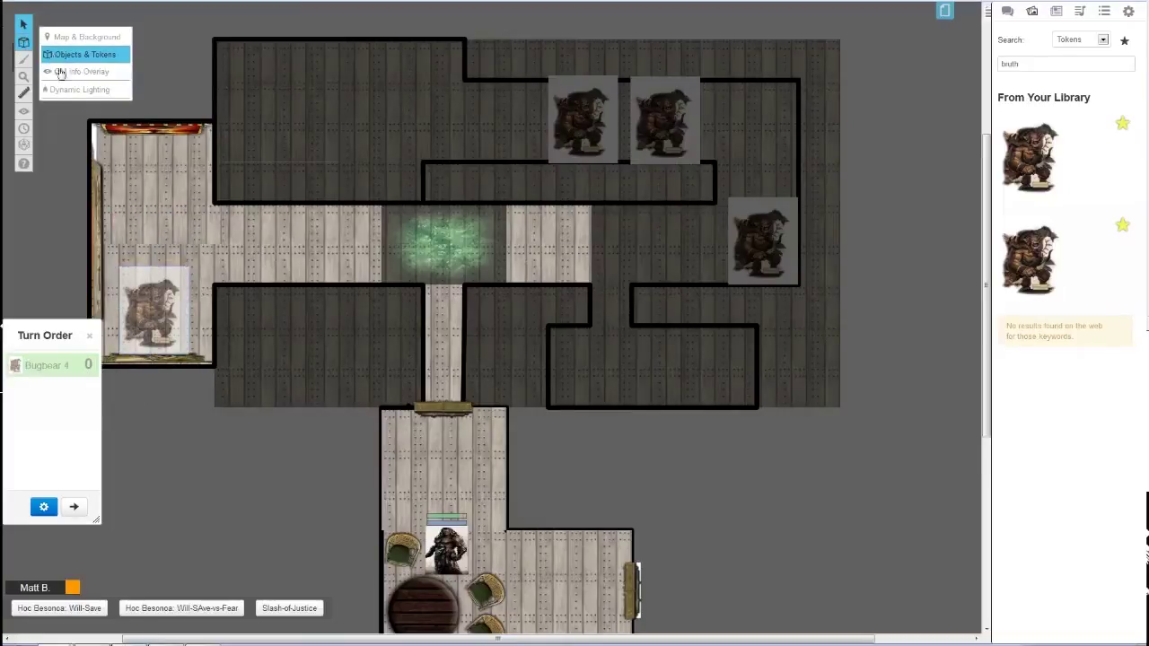
{"action": "left_click", "coordinate": [585, 118]}
{"action": "left_click", "coordinate": [781, 256]}
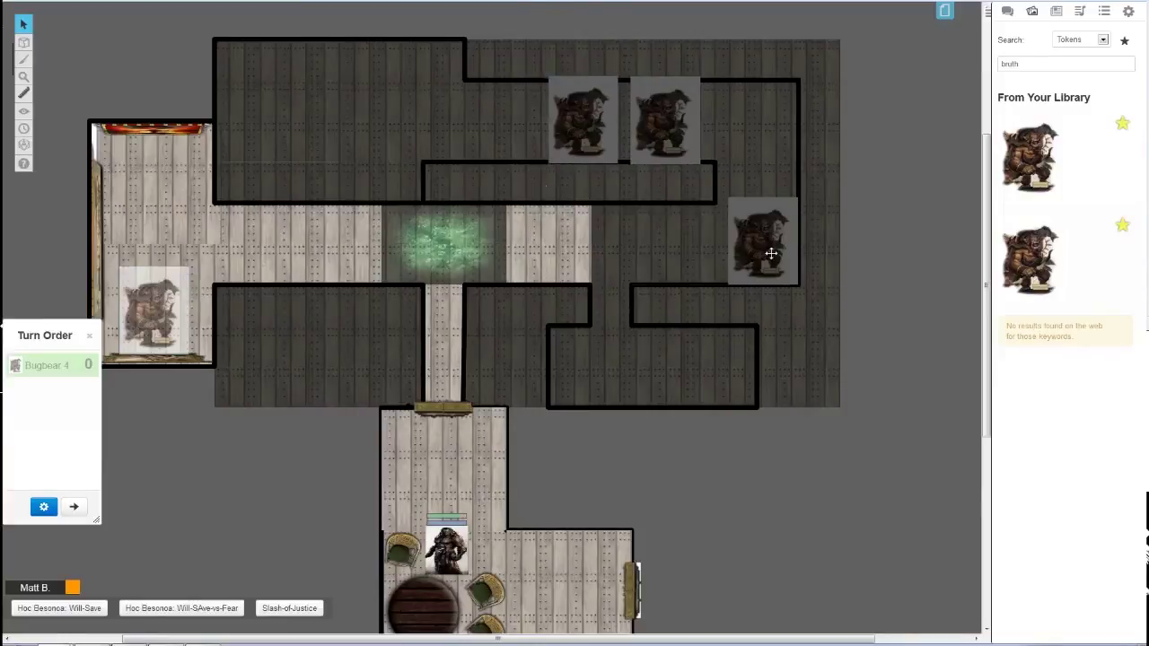
{"action": "right_click", "coordinate": [592, 128]}
{"action": "left_click", "coordinate": [612, 134]}
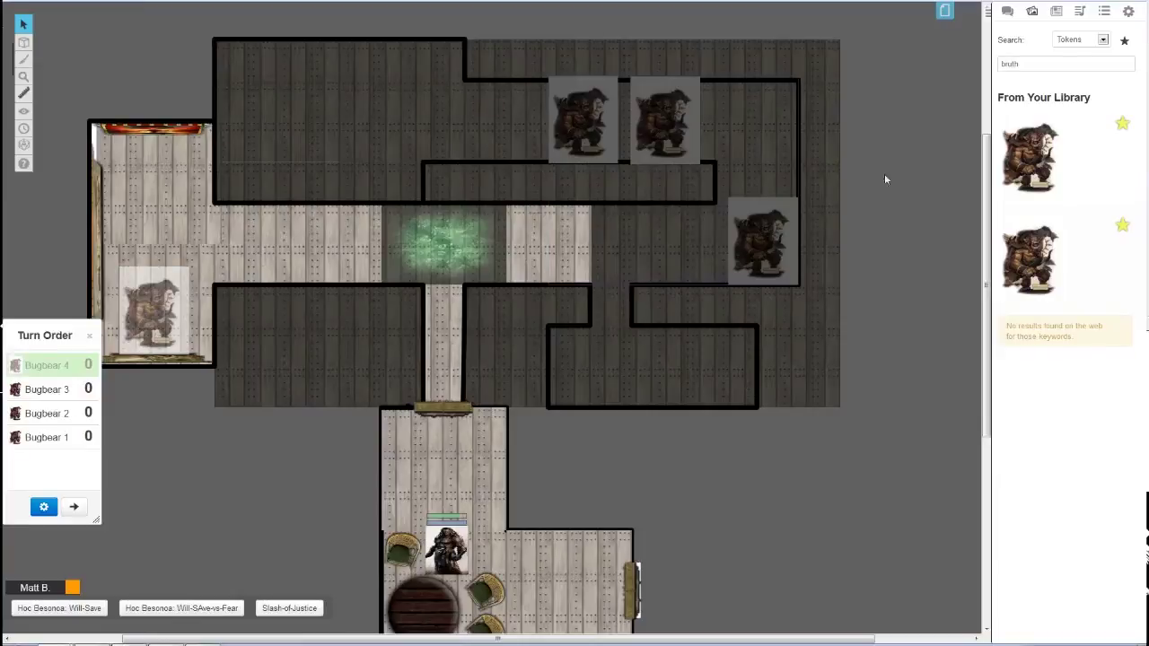
- Roll '/r 1d20' in chat for the bugbears' initiative
{"action": "left_click", "coordinate": [1007, 13]}
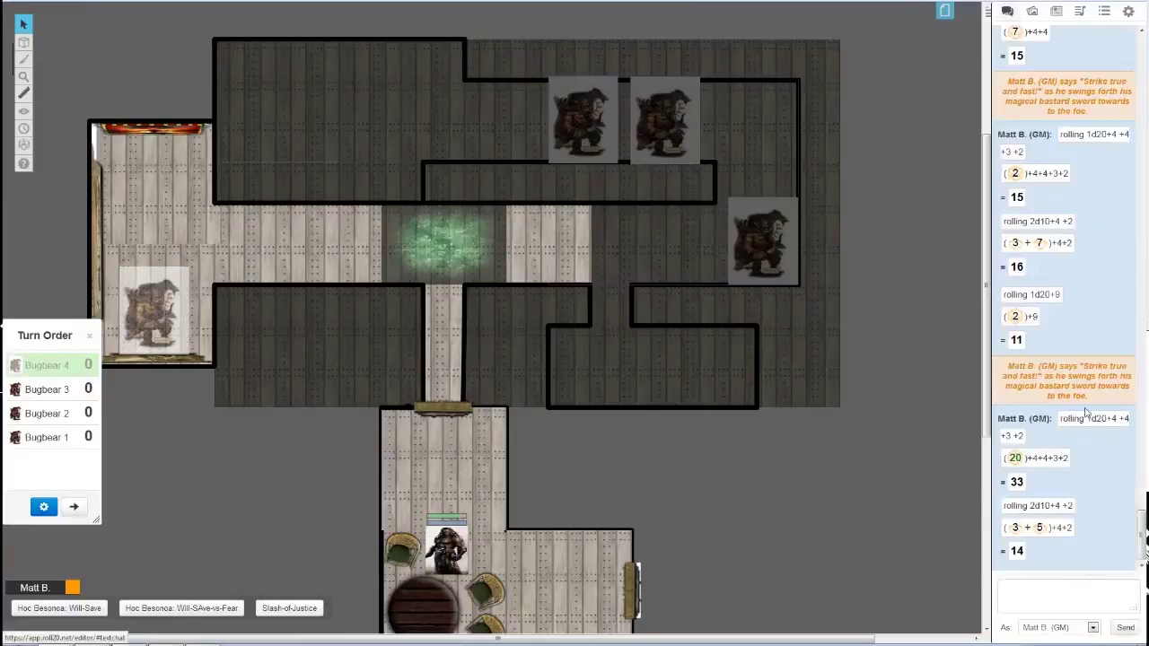
{"action": "left_click", "coordinate": [1068, 598]}
{"action": "type", "text": "/r 1d"}
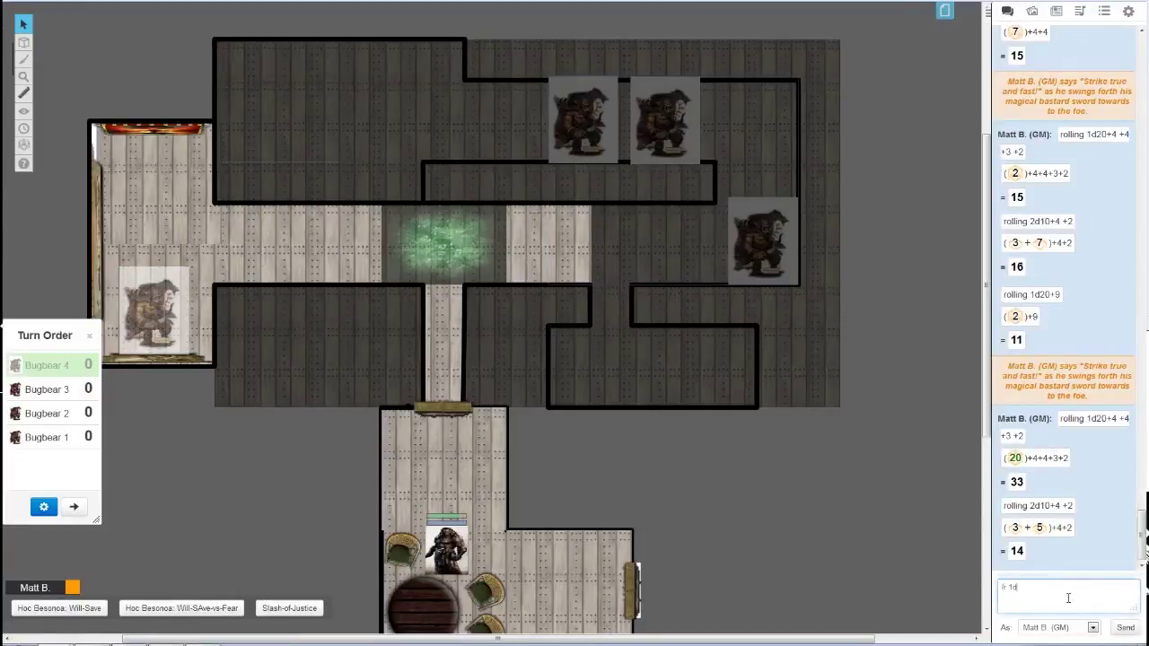
{"action": "type", "text": "20+8"}
{"action": "key", "text": "Return"}
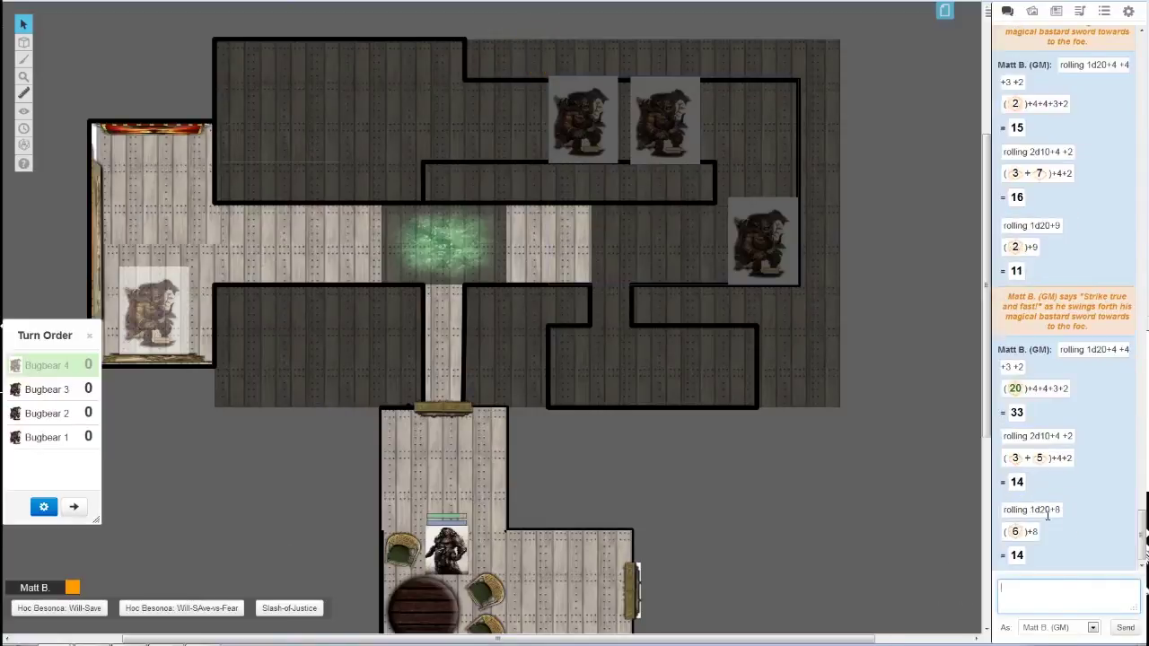
- Enter an initiative of 14 for Bugbear 4, 3, 2 and 1 in the turn order
{"action": "left_click", "coordinate": [89, 364]}
{"action": "type", "text": "14"}
{"action": "left_click", "coordinate": [89, 402]}
{"action": "type", "text": "14"}
{"action": "left_click", "coordinate": [88, 438]}
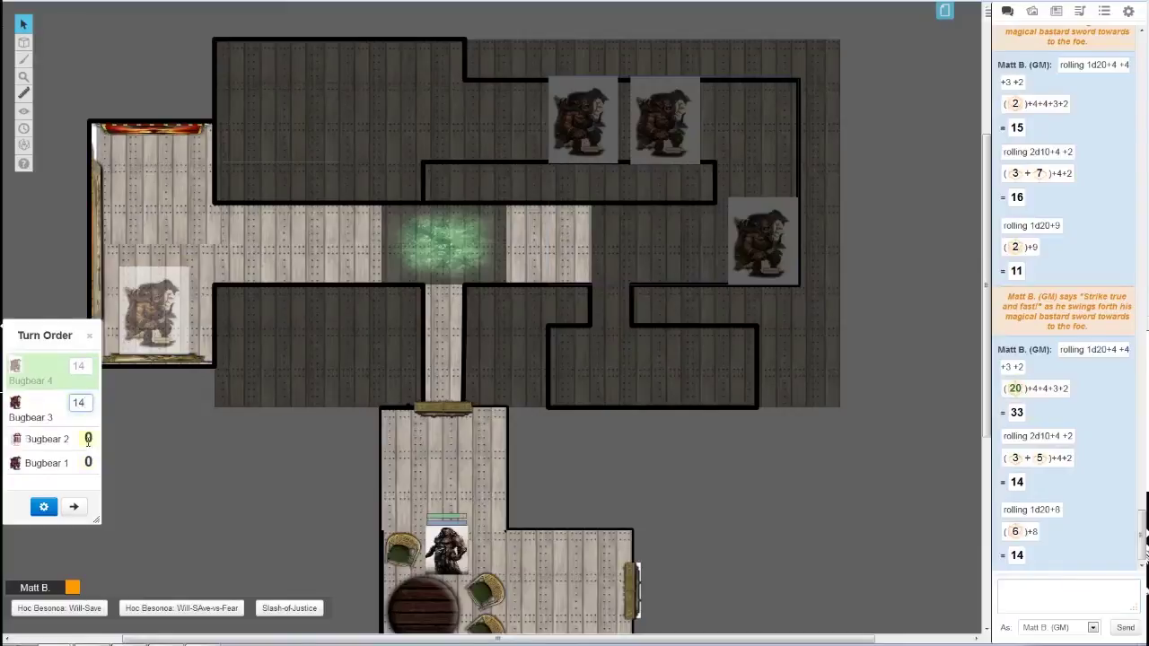
{"action": "type", "text": "14"}
{"action": "left_click", "coordinate": [83, 475]}
{"action": "type", "text": "14"}
{"action": "key", "text": "Return"}
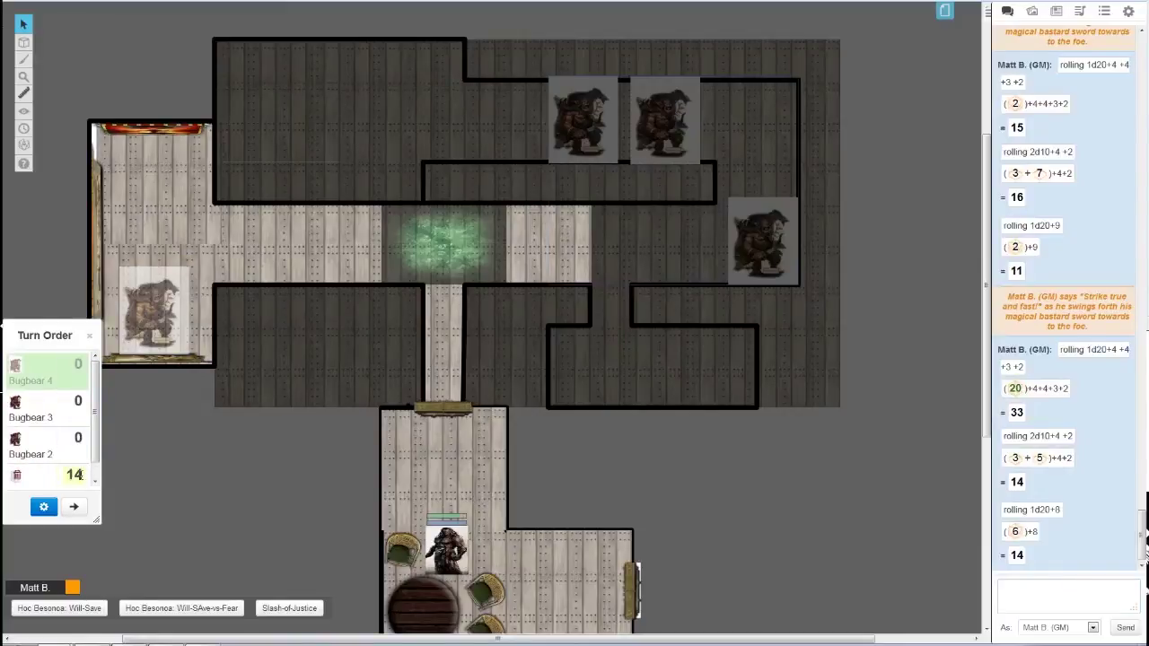
- Re-enter 14 for Bugbears 2, 3 and 4 and move the turn order panel higher
{"action": "left_click", "coordinate": [81, 438]}
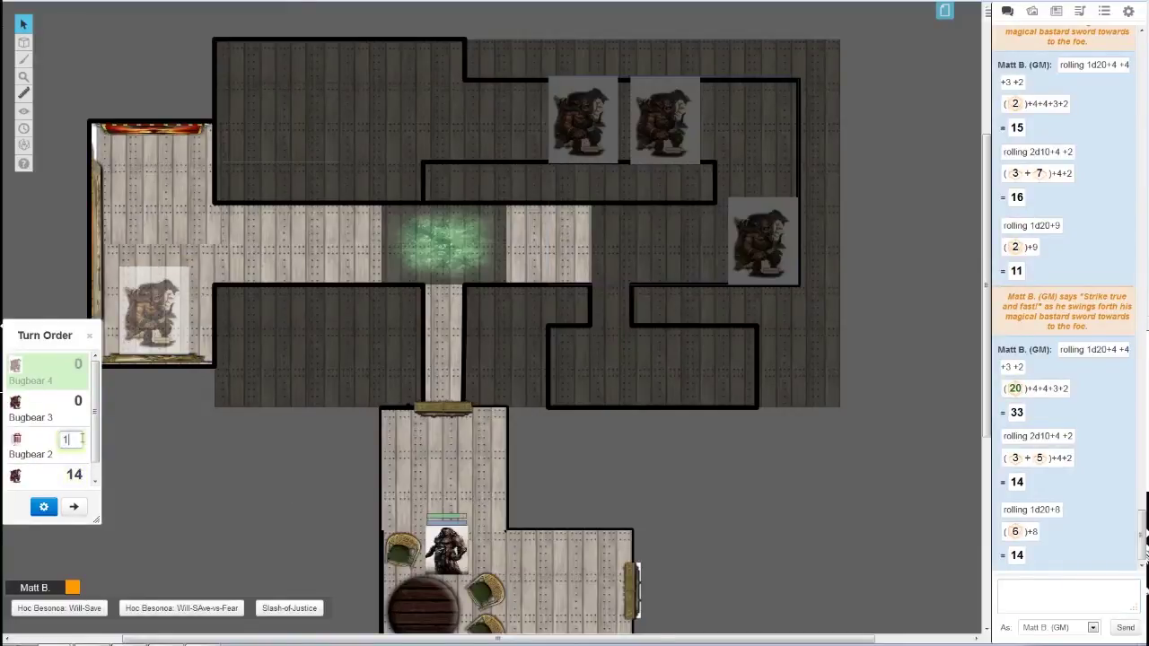
{"action": "type", "text": "14"}
{"action": "left_click", "coordinate": [76, 403]}
{"action": "type", "text": "14"}
{"action": "key", "text": "Return"}
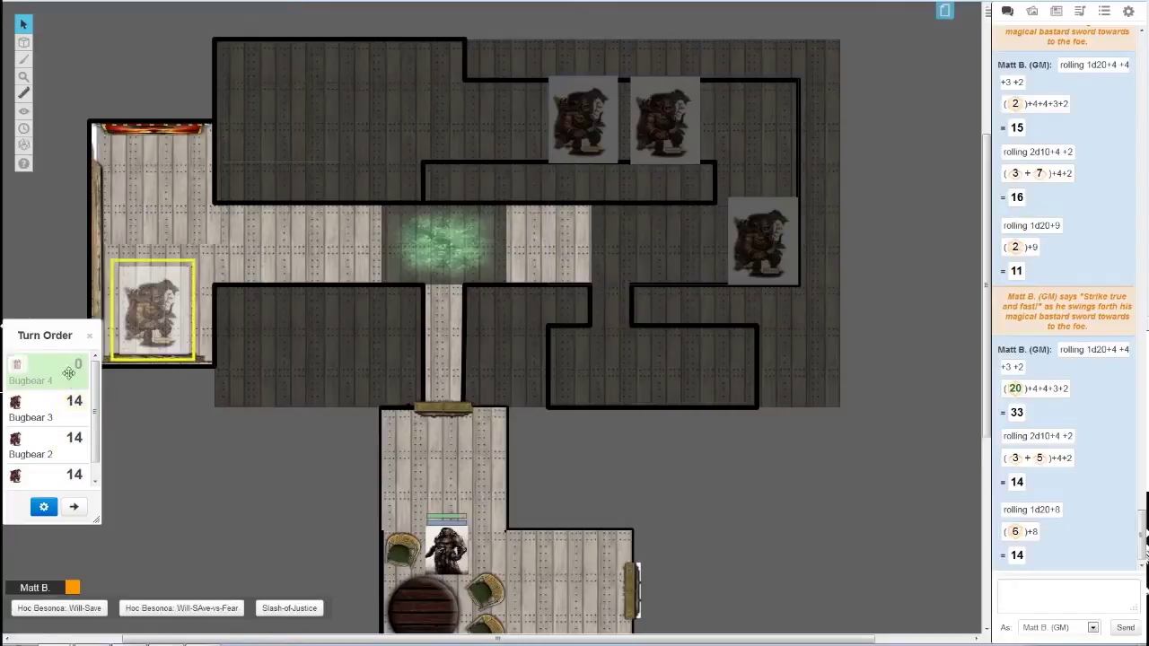
{"action": "left_click", "coordinate": [75, 368]}
{"action": "type", "text": "14"}
{"action": "key", "text": "Return"}
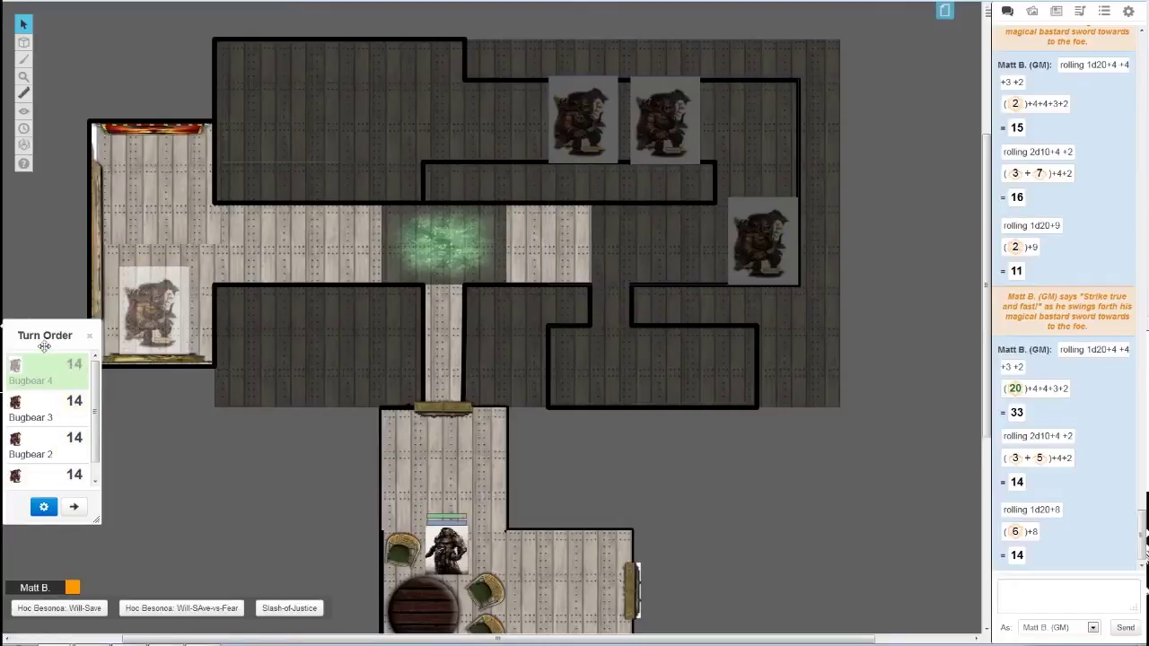
{"action": "left_click_drag", "start_coordinate": [45, 335], "coordinate": [60, 264]}
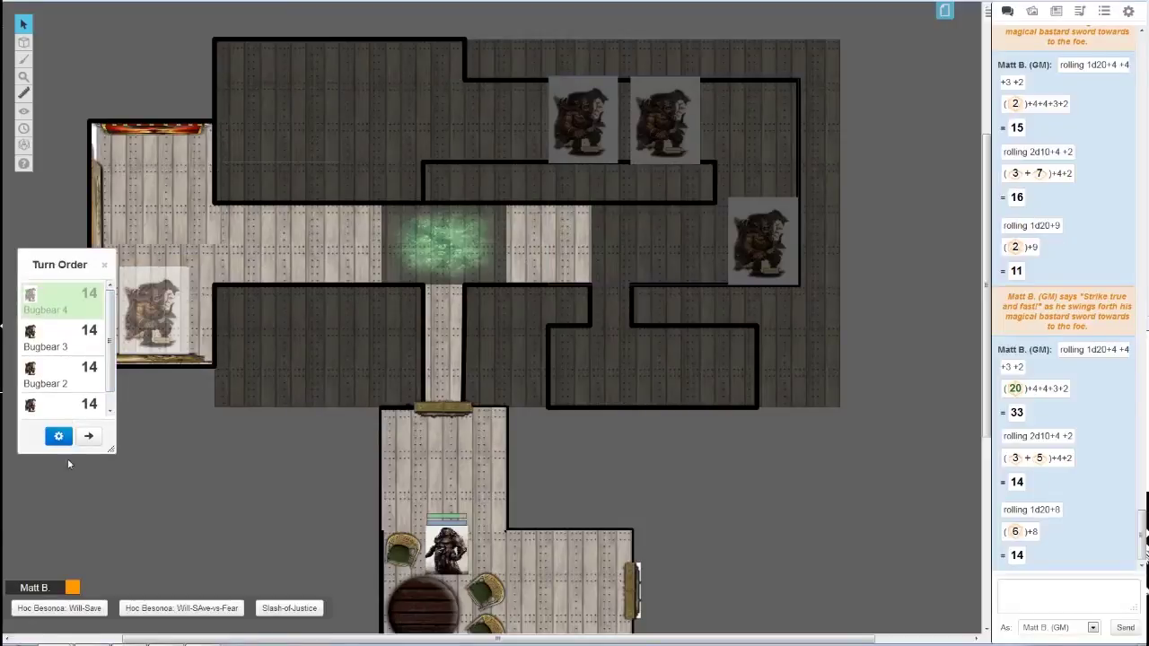
- Roll the hero's 1d20+8 initiative (17) in chat and add the hero token to the turn order
{"action": "left_click", "coordinate": [1032, 592]}
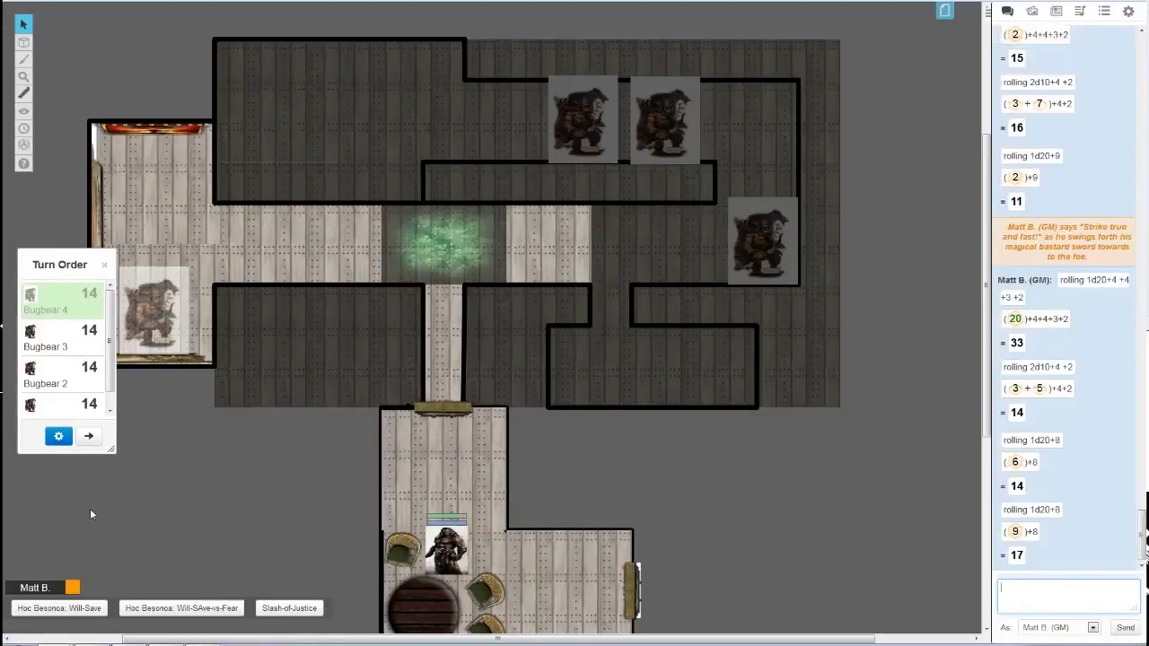
{"action": "left_click", "coordinate": [453, 549]}
{"action": "right_click", "coordinate": [467, 551]}
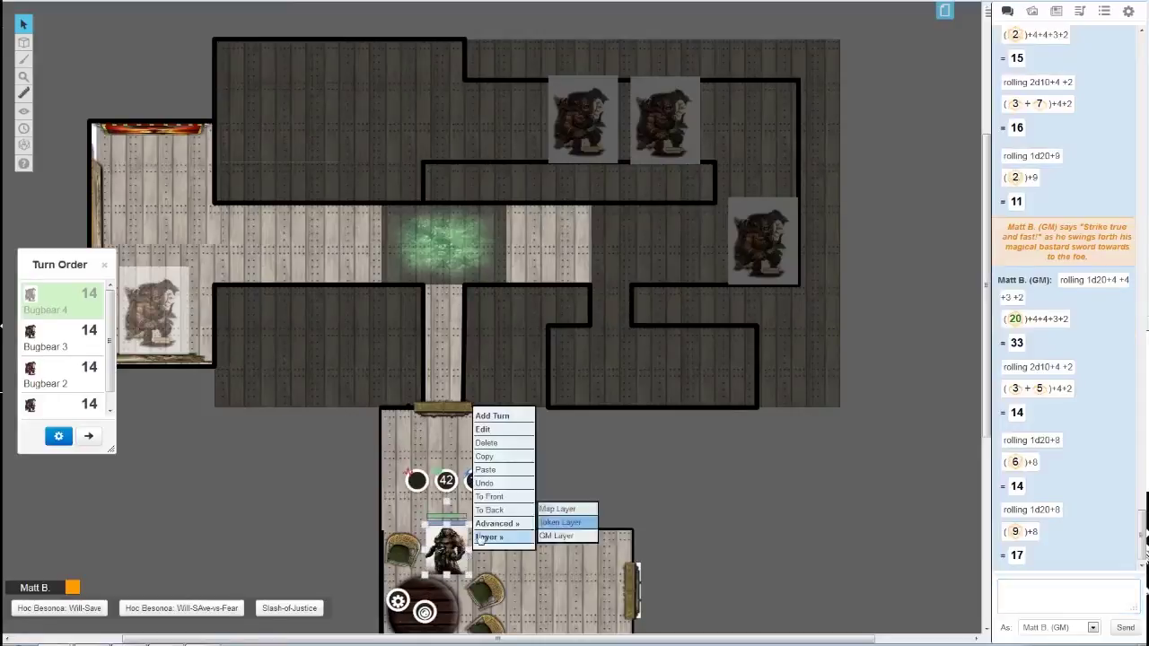
{"action": "left_click", "coordinate": [493, 411]}
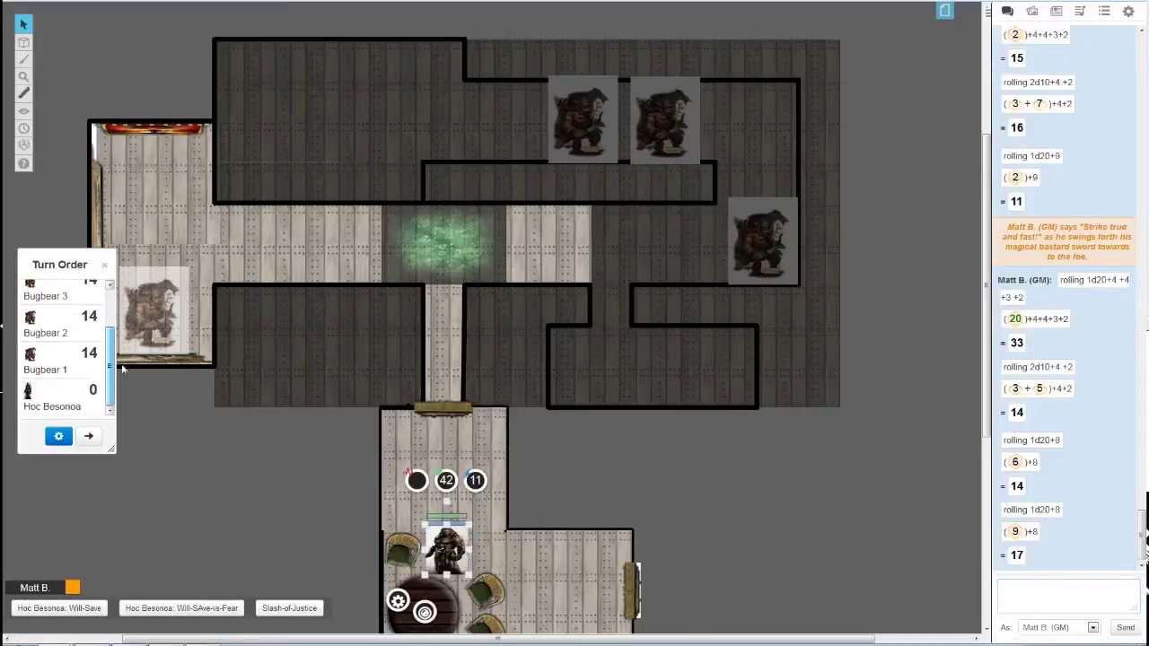
- Give the hero initiative 17 and sort the turn order numerically
{"action": "left_click", "coordinate": [91, 390]}
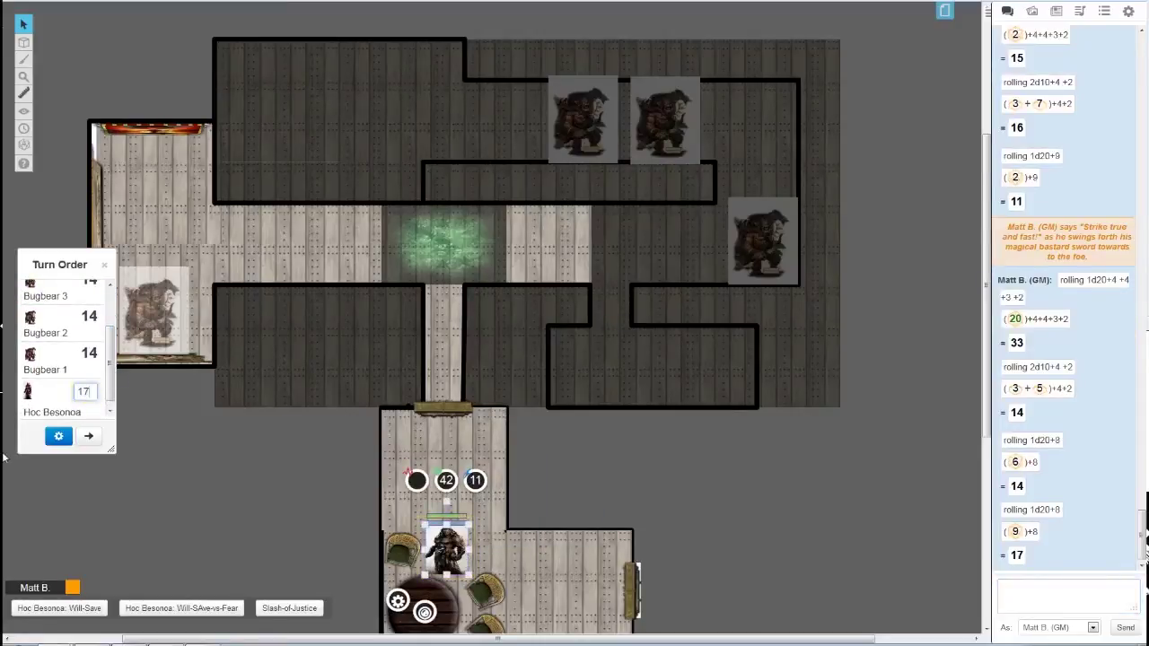
{"action": "key", "text": "Return"}
{"action": "left_click", "coordinate": [57, 436]}
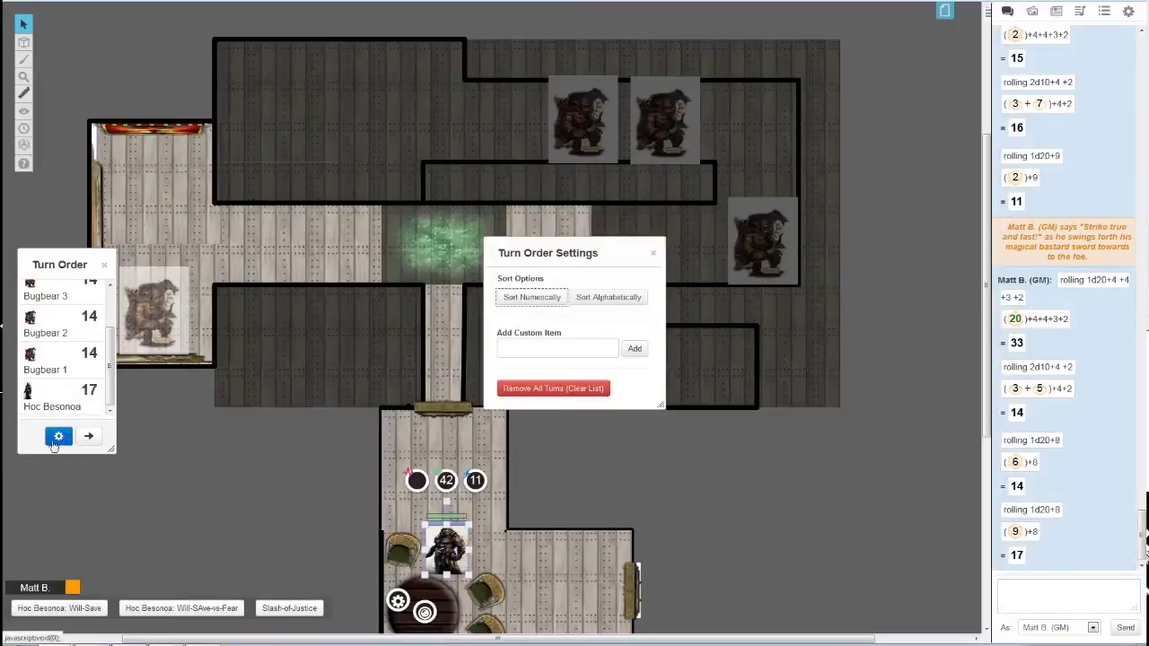
{"action": "left_click", "coordinate": [517, 300]}
- Remove the stray blank custom entry from the turn order
{"action": "left_click", "coordinate": [59, 440]}
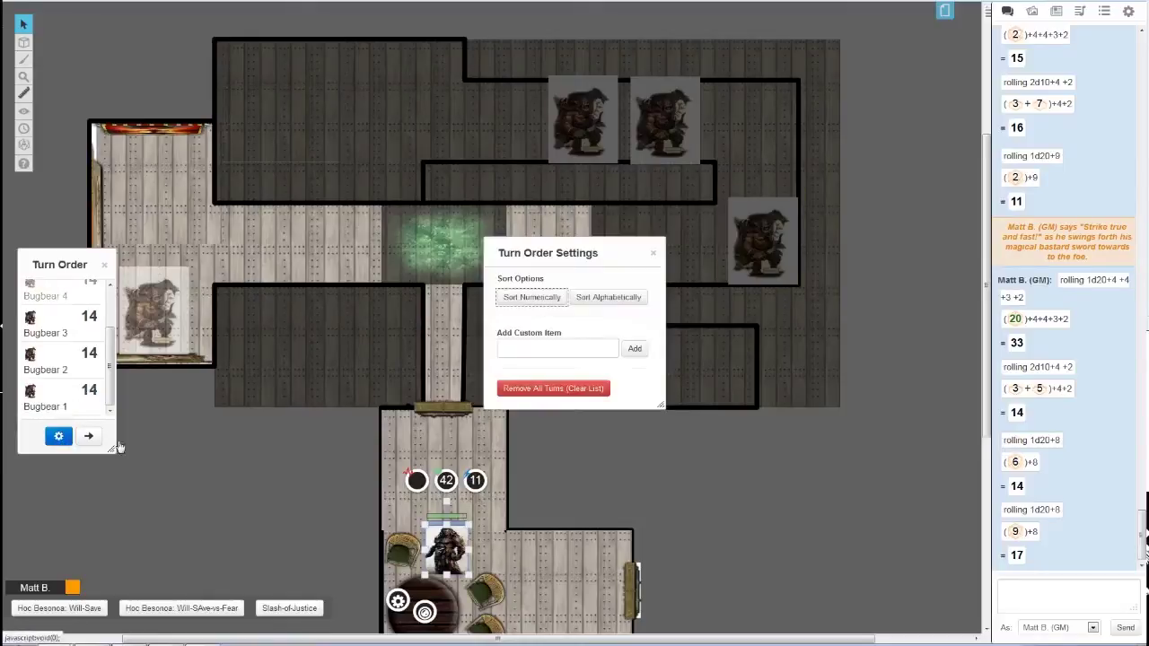
{"action": "left_click", "coordinate": [636, 350]}
{"action": "scroll", "coordinate": [68, 359], "scroll_direction": "down", "scroll_amount": 2}
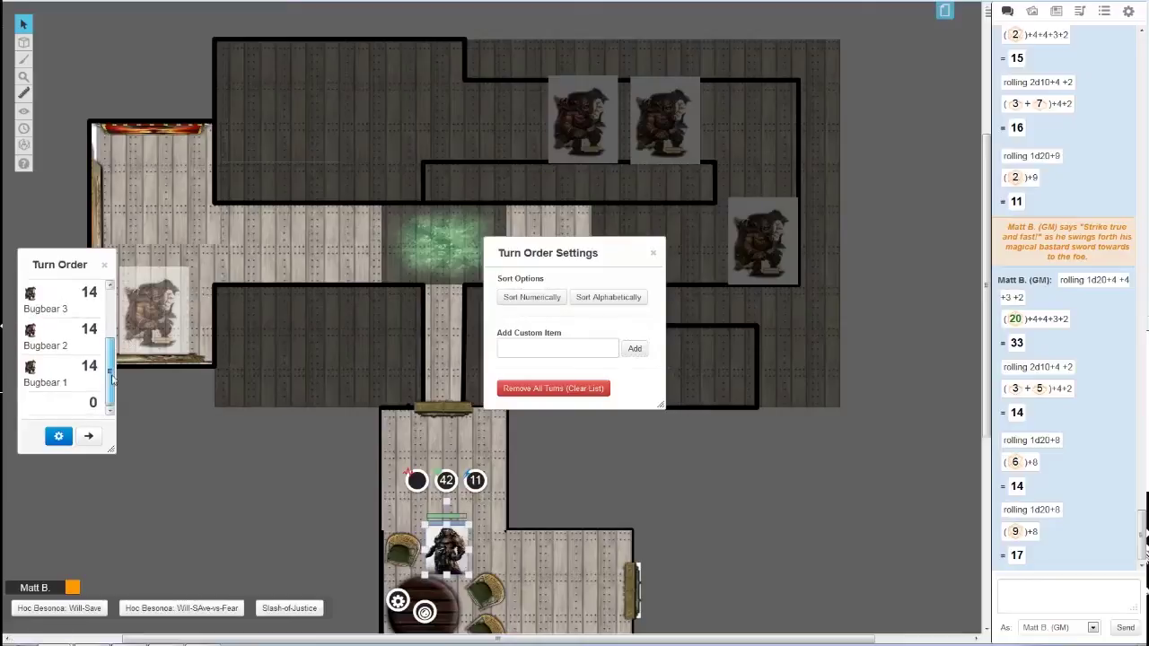
{"action": "scroll", "coordinate": [68, 359], "scroll_direction": "up", "scroll_amount": 3}
{"action": "scroll", "coordinate": [67, 359], "scroll_direction": "down", "scroll_amount": 3}
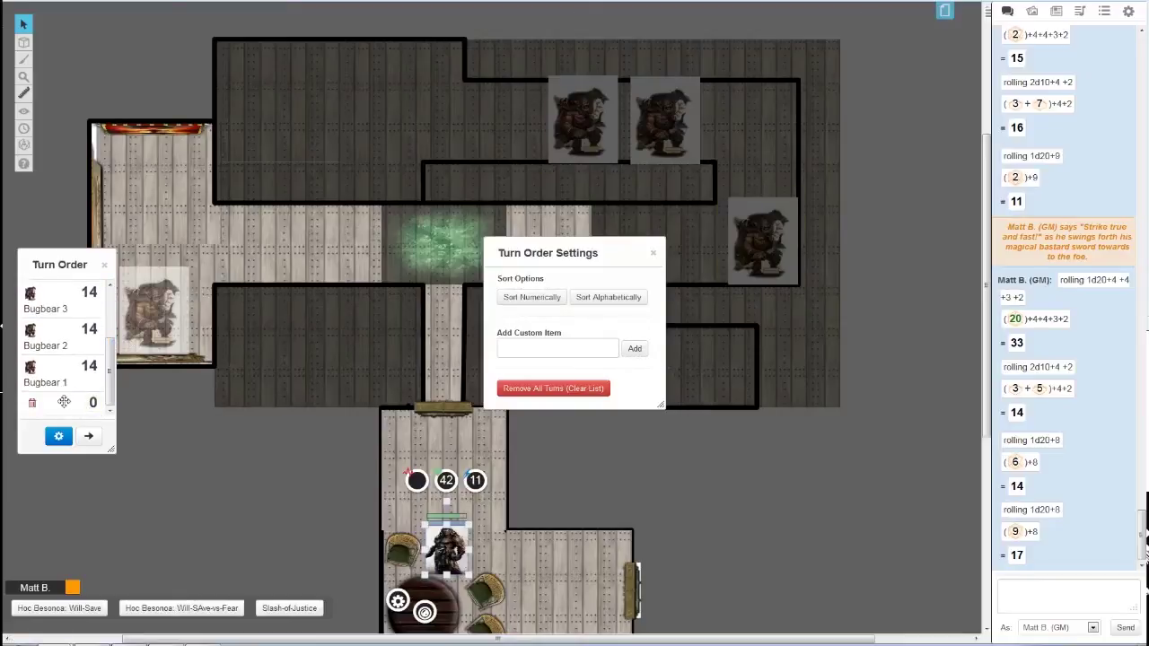
{"action": "left_click", "coordinate": [654, 253]}
{"action": "left_click", "coordinate": [33, 408]}
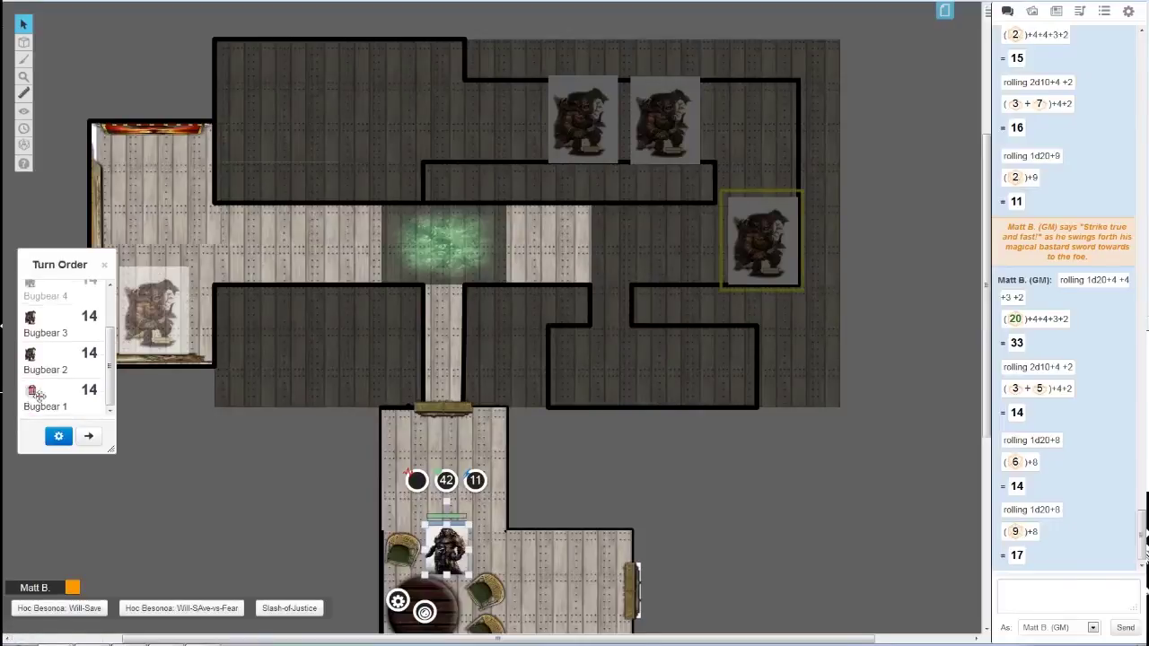
{"action": "scroll", "coordinate": [209, 421], "scroll_direction": "up", "scroll_amount": 3}
{"action": "scroll", "coordinate": [72, 359], "scroll_direction": "up", "scroll_amount": 3}
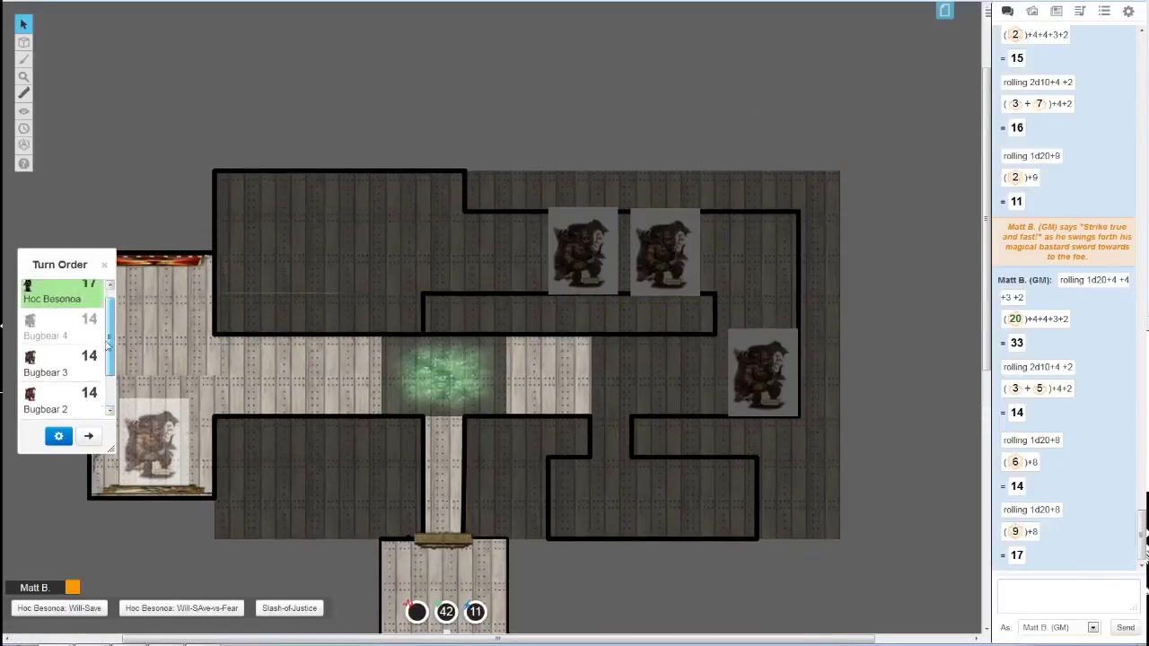
{"action": "scroll", "coordinate": [71, 377], "scroll_direction": "down", "scroll_amount": 3}
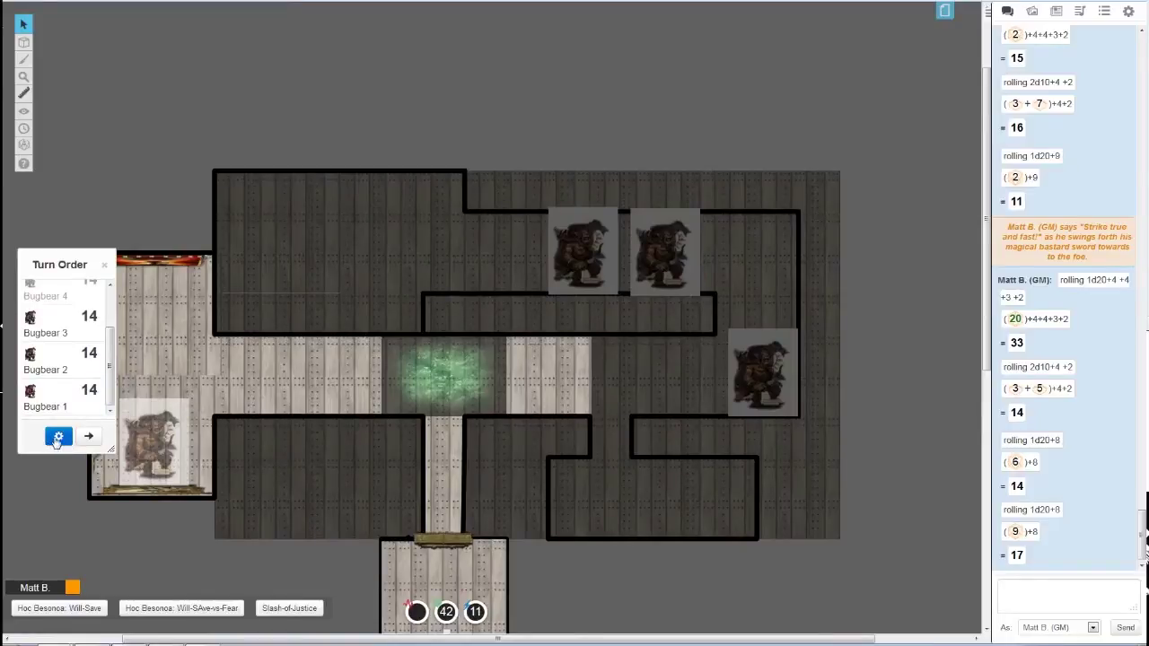
{"action": "left_click", "coordinate": [56, 438]}
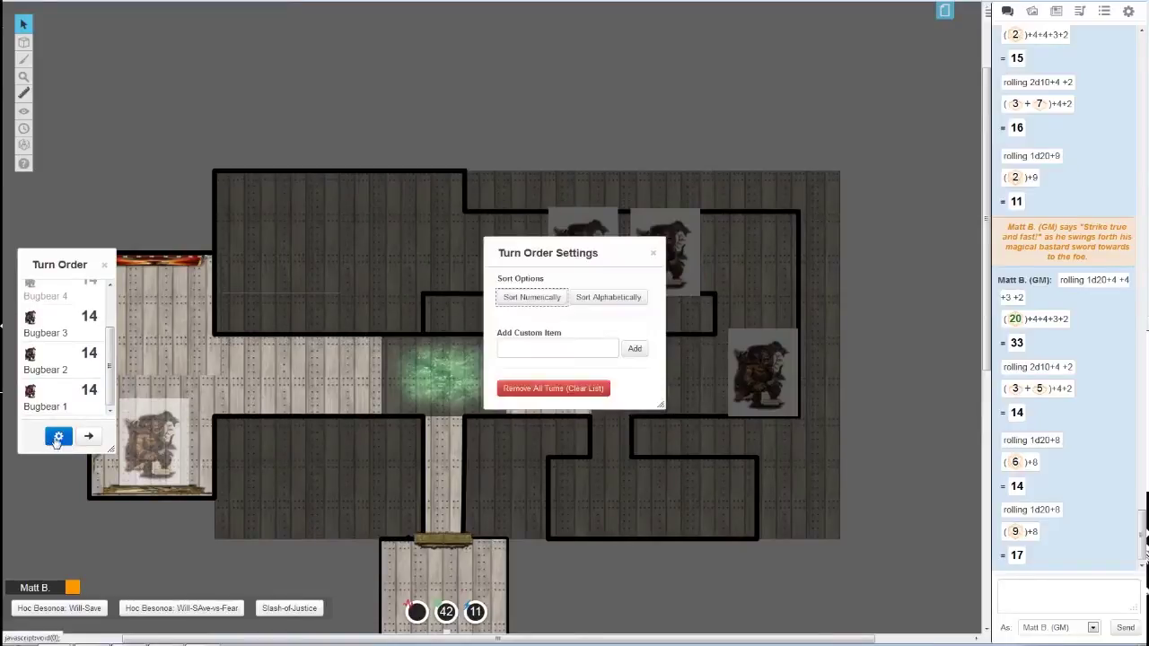
- Add a custom 'Falling Rock' entry to the turn order
{"action": "left_click", "coordinate": [549, 347]}
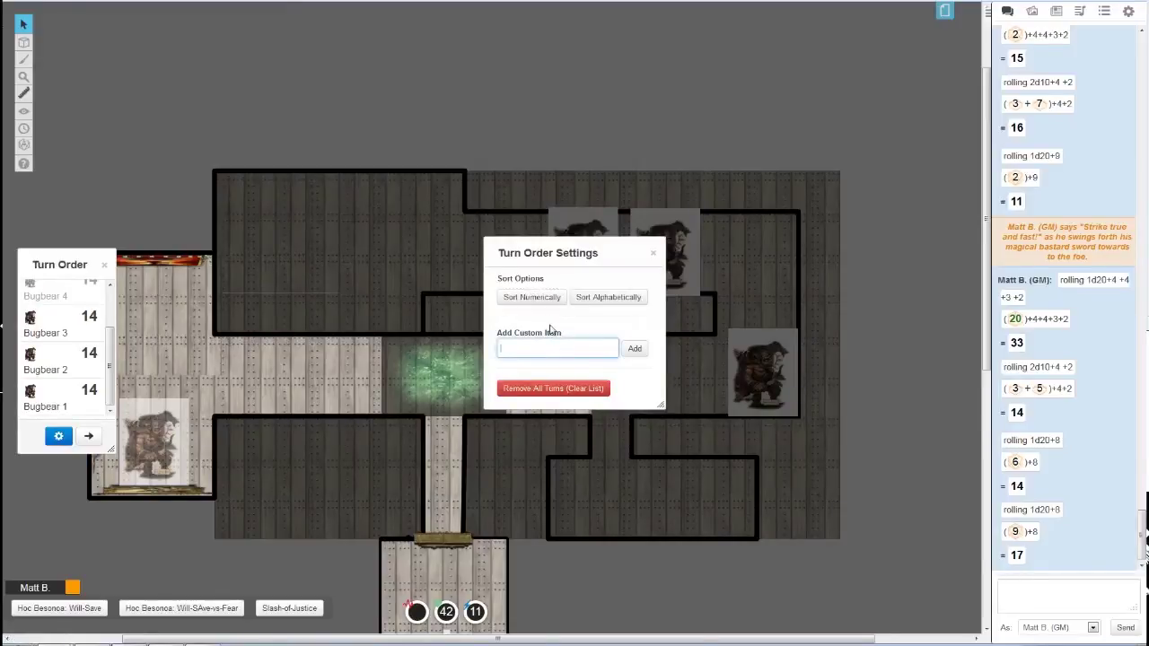
{"action": "type", "text": "Falling Rock"}
{"action": "left_click_drag", "start_coordinate": [536, 256], "coordinate": [658, 236]}
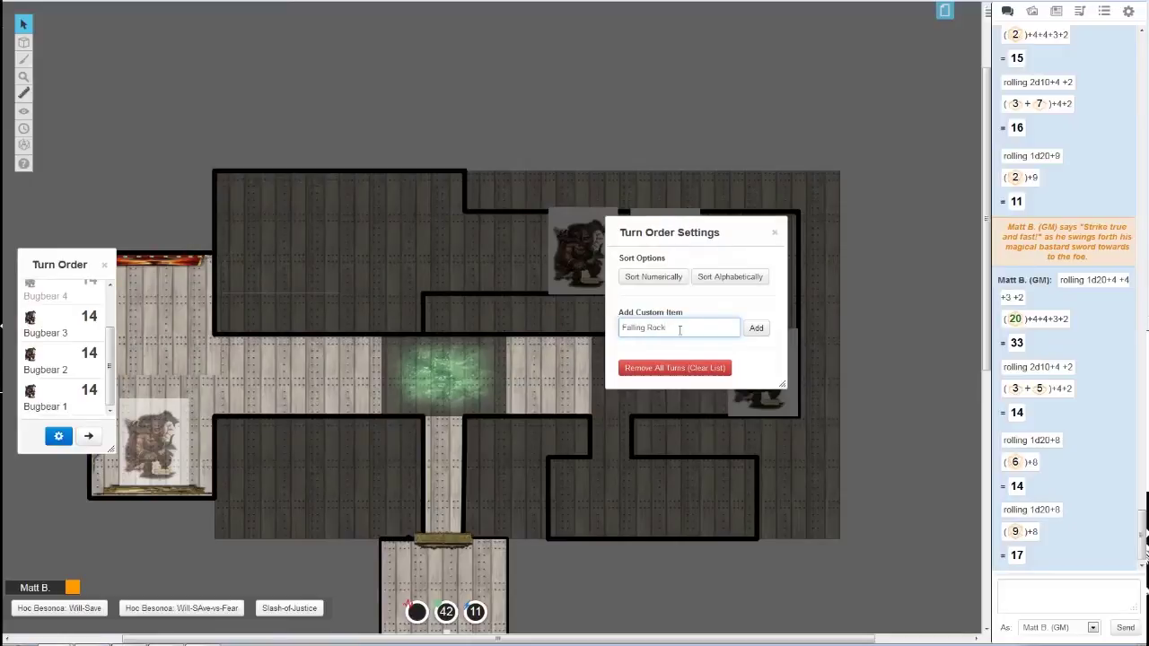
{"action": "left_click", "coordinate": [756, 328]}
- Set Falling Rock's initiative to 20, move it to the top, and advance to the hero's turn
{"action": "left_click_drag", "start_coordinate": [113, 359], "coordinate": [111, 395]}
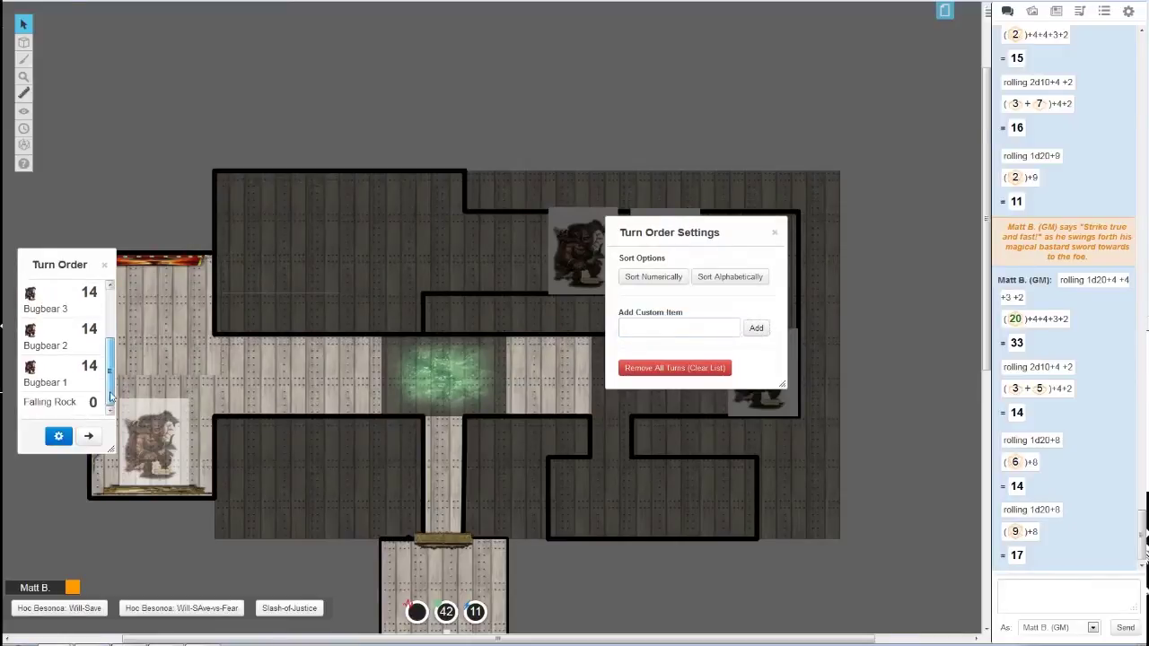
{"action": "left_click", "coordinate": [93, 402]}
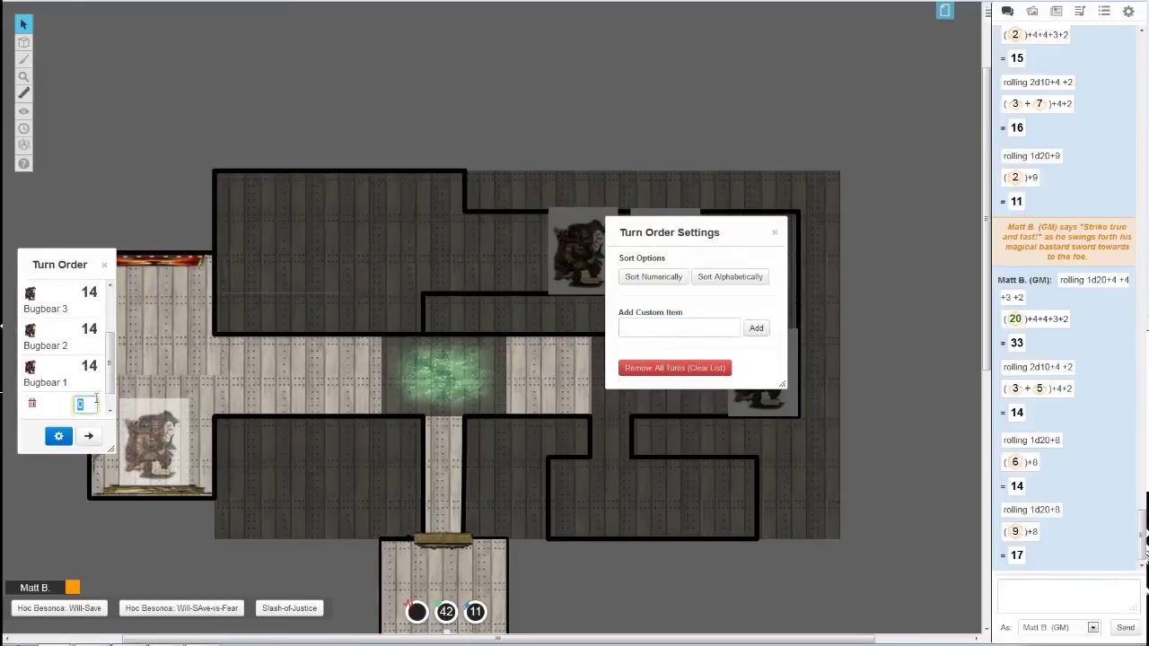
{"action": "key", "text": "Return"}
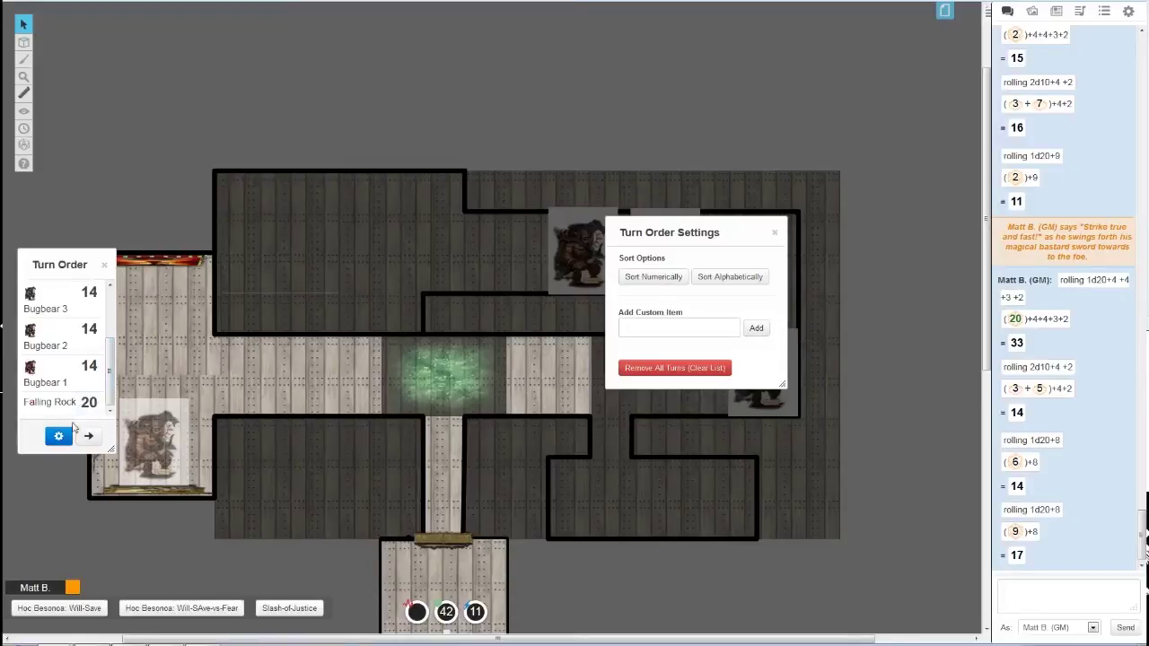
{"action": "left_click_drag", "start_coordinate": [63, 404], "coordinate": [54, 295]}
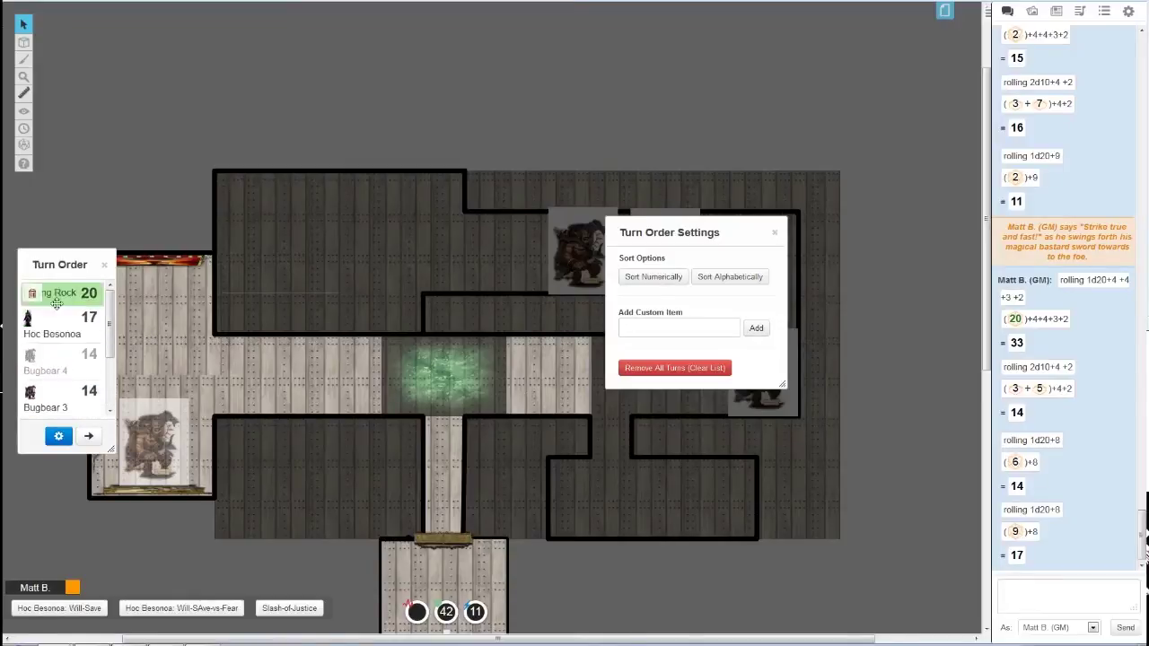
{"action": "left_click", "coordinate": [774, 232]}
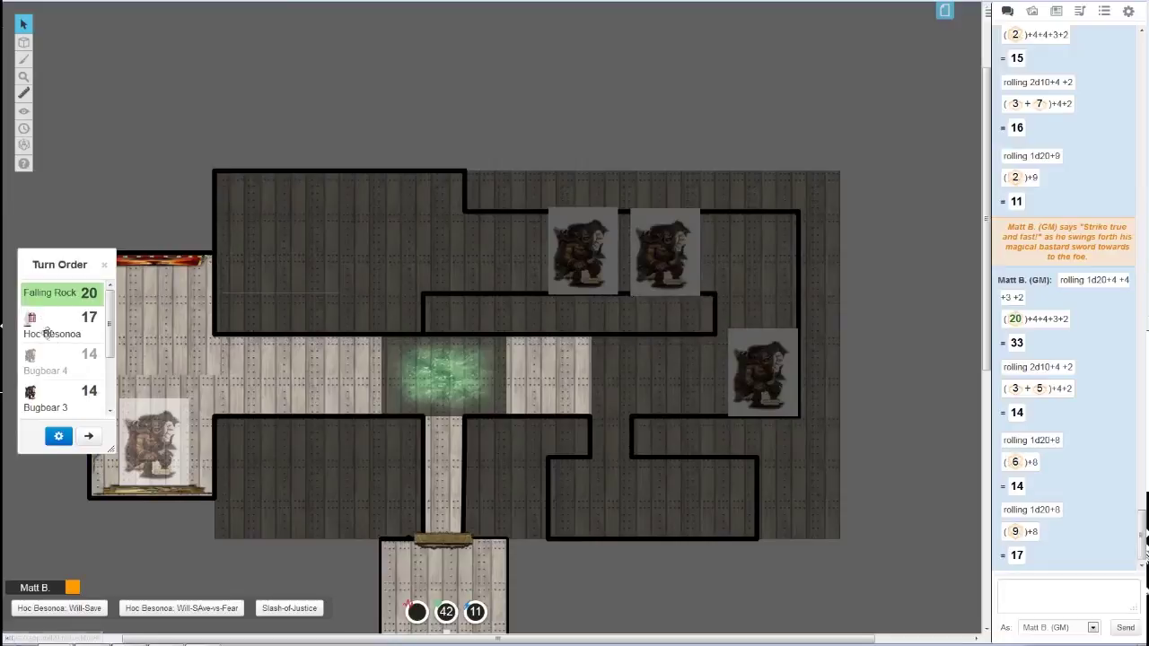
{"action": "left_click", "coordinate": [88, 437]}
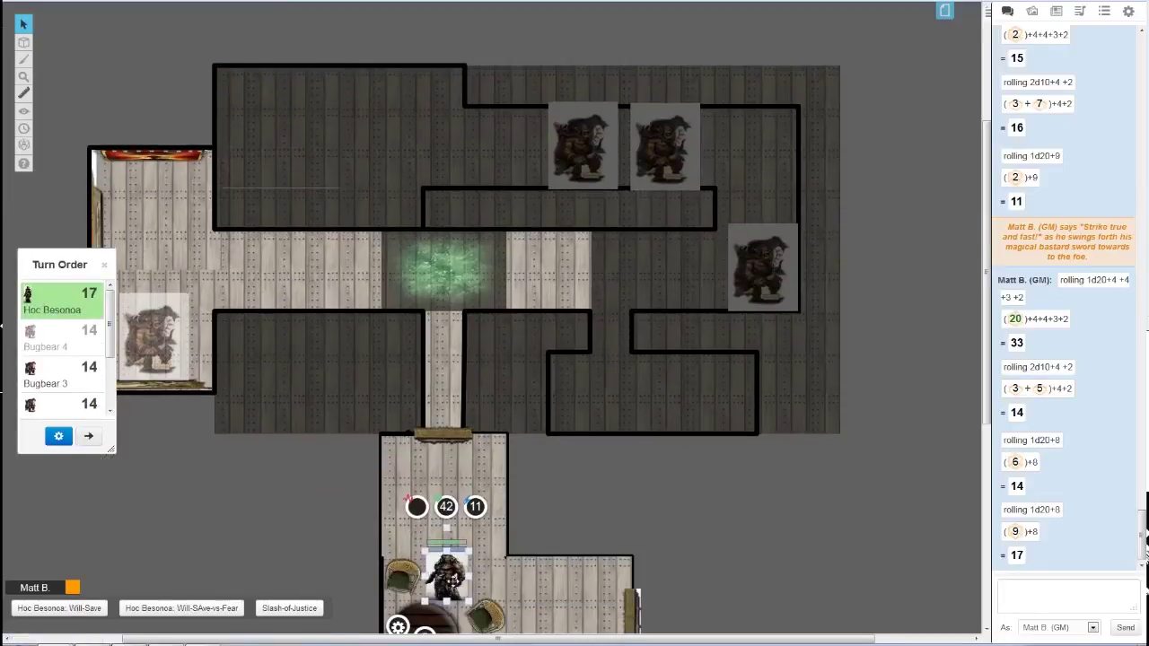
- Move the hero token west along the corridor to stand beside Bugbear 4's room
{"action": "left_click_drag", "start_coordinate": [452, 582], "coordinate": [214, 286]}
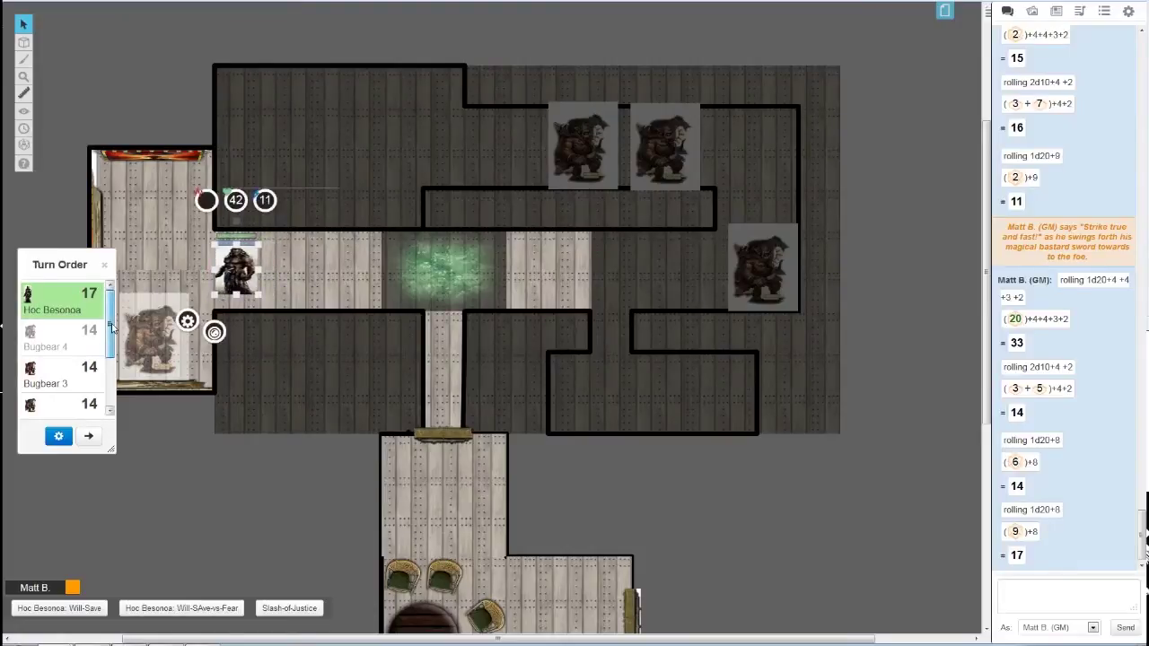
{"action": "left_click_drag", "start_coordinate": [112, 330], "coordinate": [108, 350]}
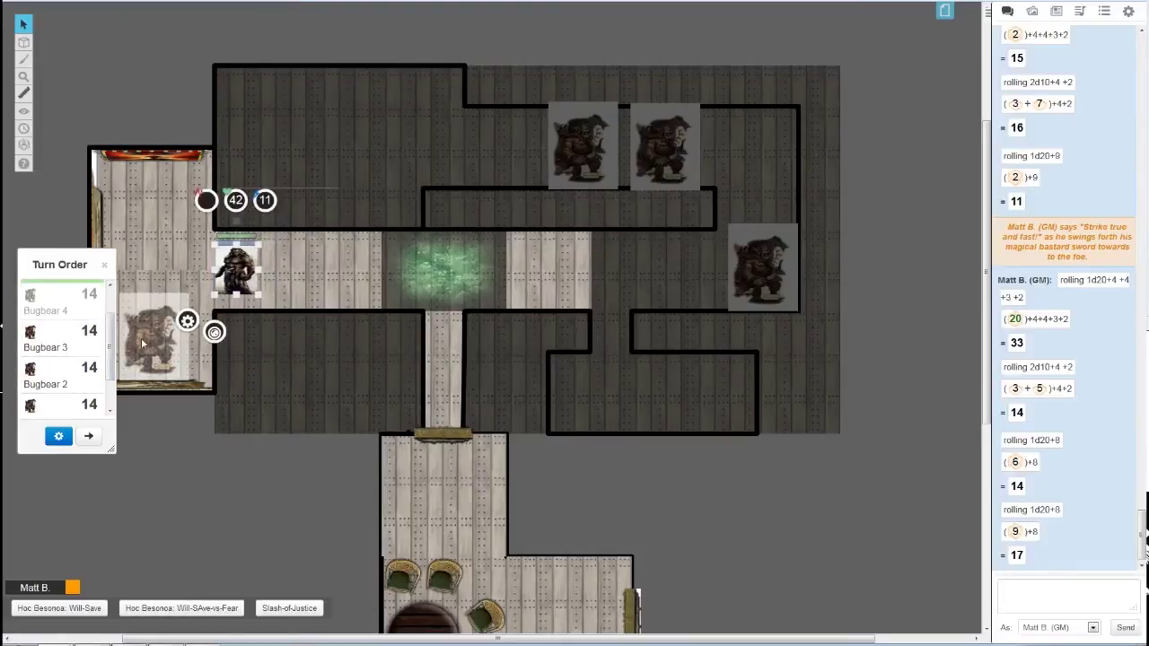
{"action": "mouse_move", "coordinate": [89, 293]}
{"action": "mouse_move", "coordinate": [235, 270]}
{"action": "left_mouse_down"}
{"action": "mouse_move", "coordinate": [209, 280]}
{"action": "mouse_move", "coordinate": [231, 278]}
{"action": "left_mouse_up"}
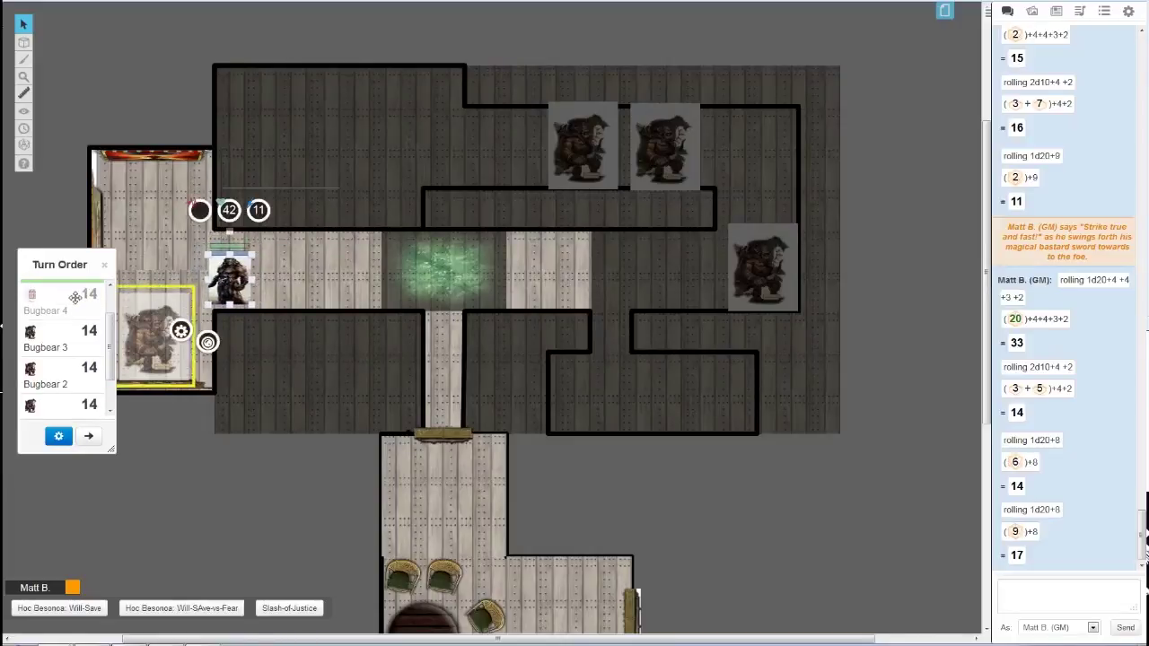
{"action": "mouse_move", "coordinate": [51, 306]}
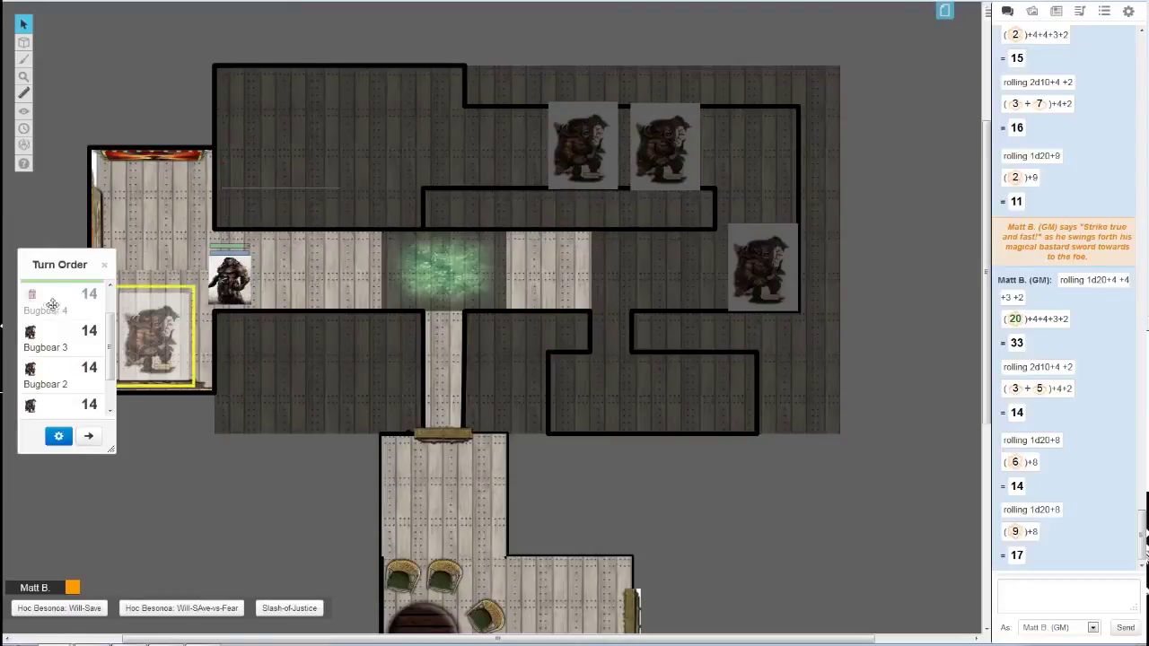
{"action": "right_click", "coordinate": [58, 314]}
- On the GM Info Overlay layer, move Bugbear 4 in the western room to the Token Layer
{"action": "left_click", "coordinate": [144, 238]}
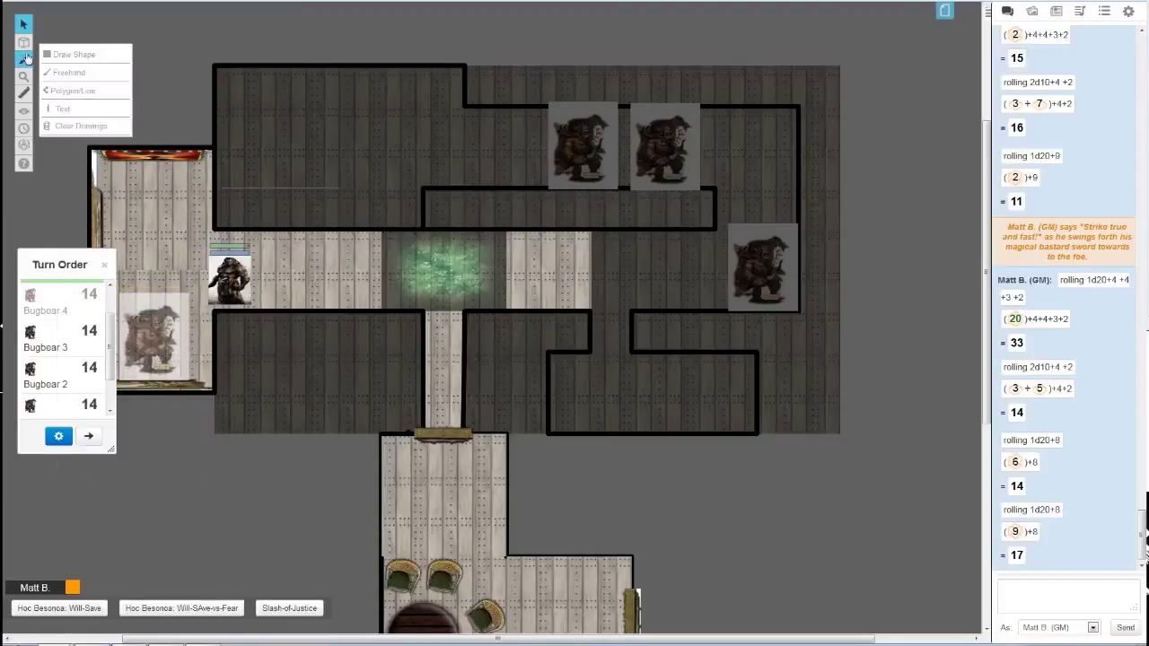
{"action": "mouse_move", "coordinate": [23, 42]}
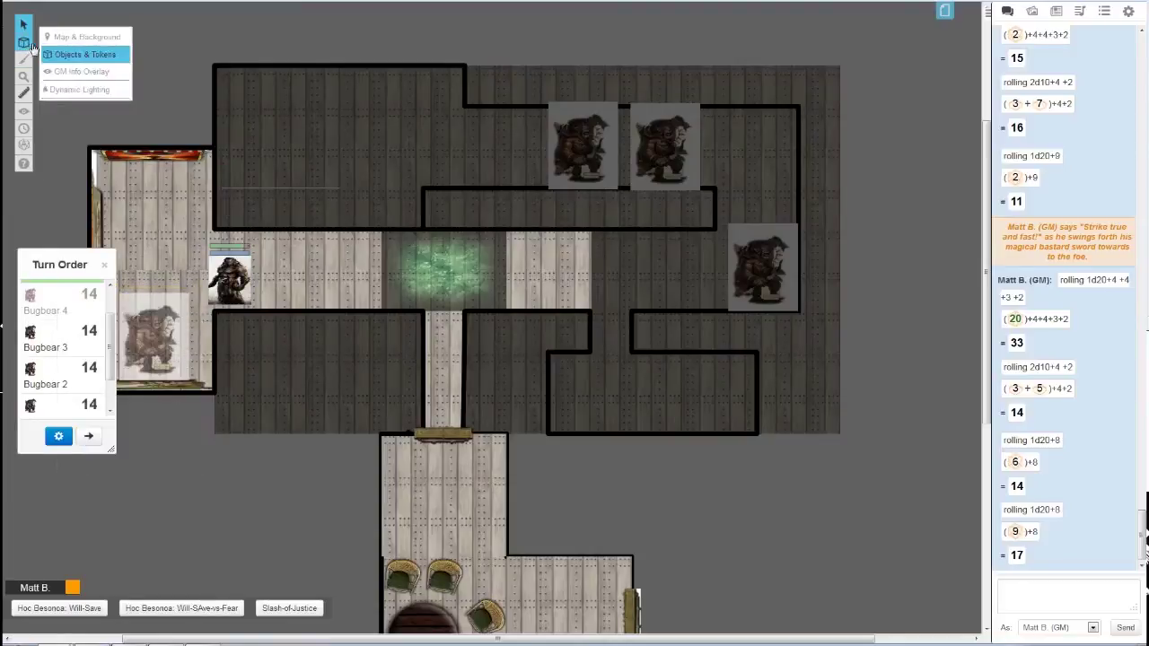
{"action": "left_click", "coordinate": [79, 71]}
{"action": "left_click", "coordinate": [158, 328]}
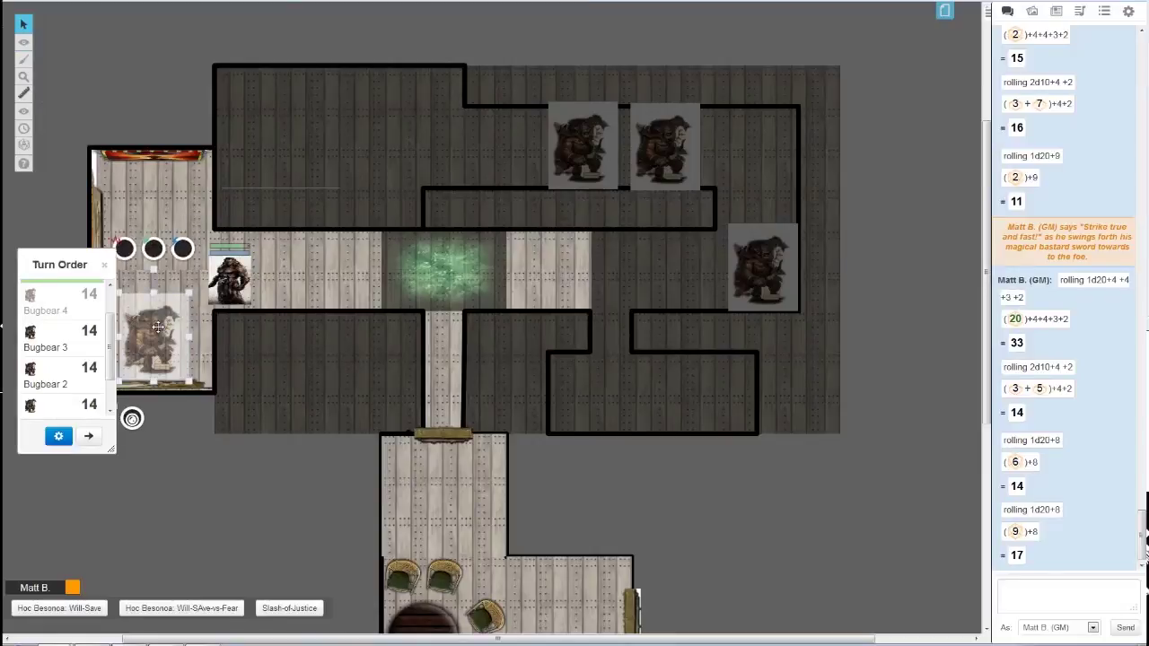
{"action": "right_click", "coordinate": [164, 329]}
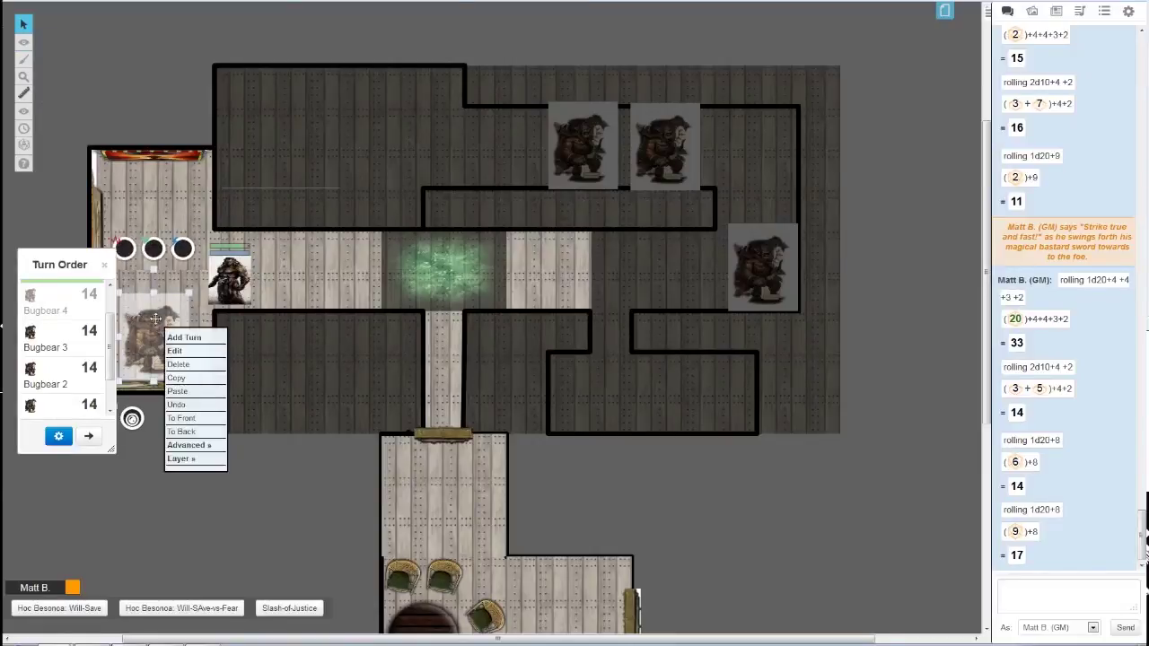
{"action": "mouse_move", "coordinate": [185, 449]}
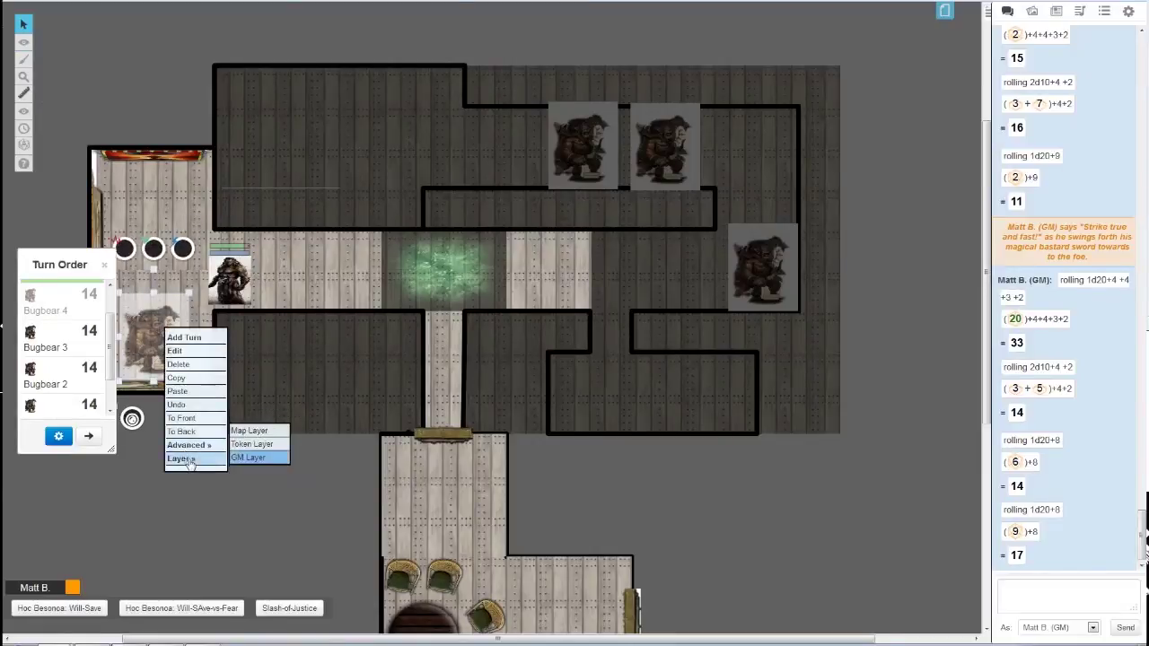
{"action": "left_click", "coordinate": [259, 446]}
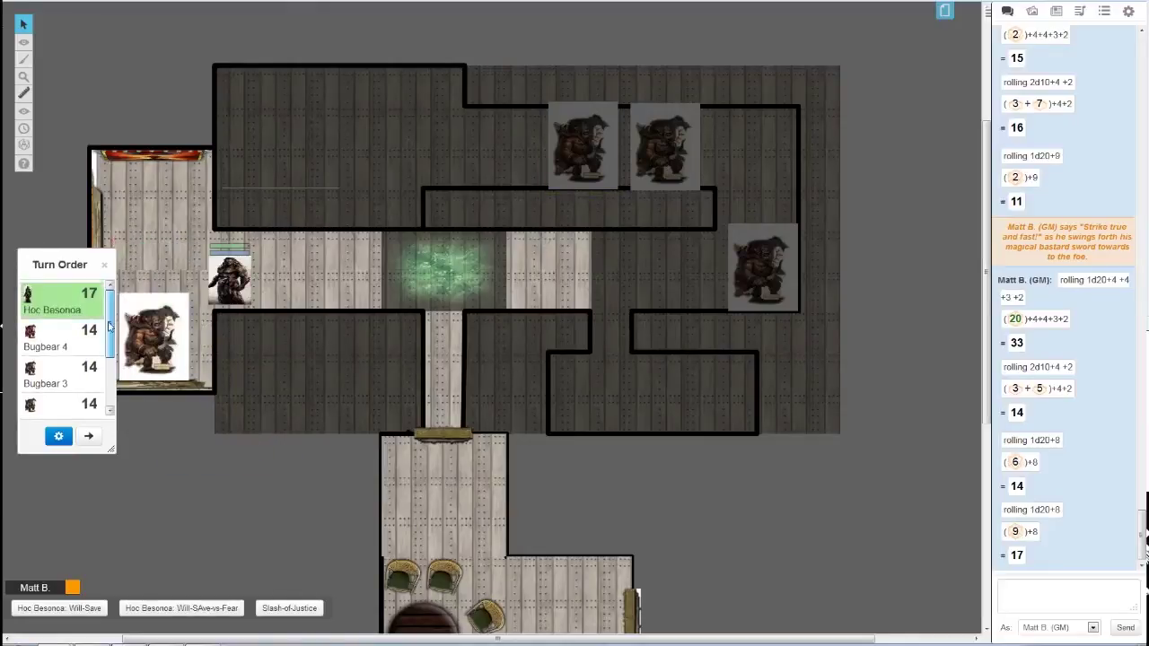
{"action": "mouse_move", "coordinate": [23, 41]}
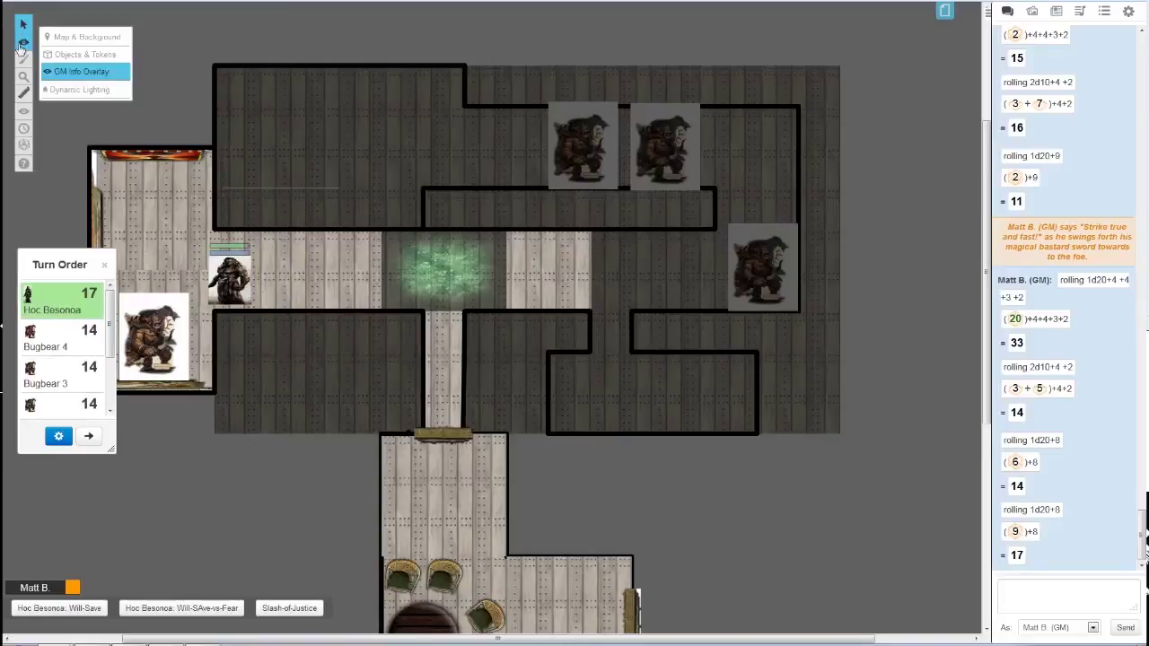
- Return to the Objects & Tokens layer, leaving only Falling Rock 20 in the turn order
{"action": "left_click", "coordinate": [92, 63]}
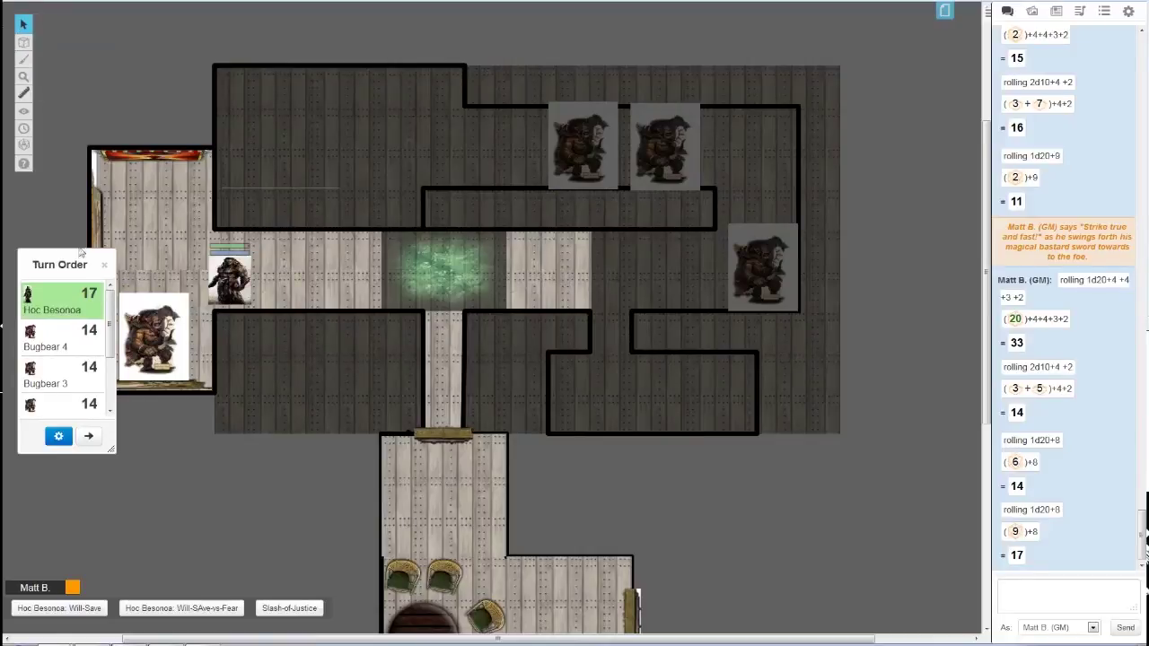
{"action": "left_click_drag", "start_coordinate": [76, 257], "coordinate": [62, 235]}
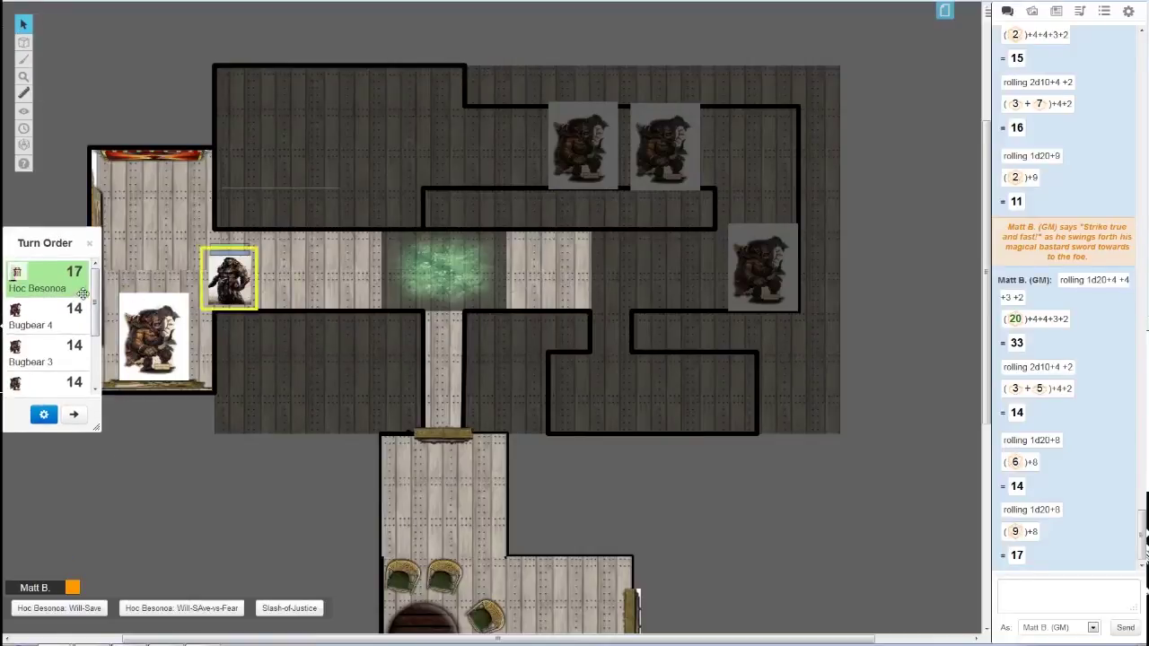
{"action": "left_click_drag", "start_coordinate": [96, 289], "coordinate": [93, 262]}
{"action": "left_click", "coordinate": [172, 307]}
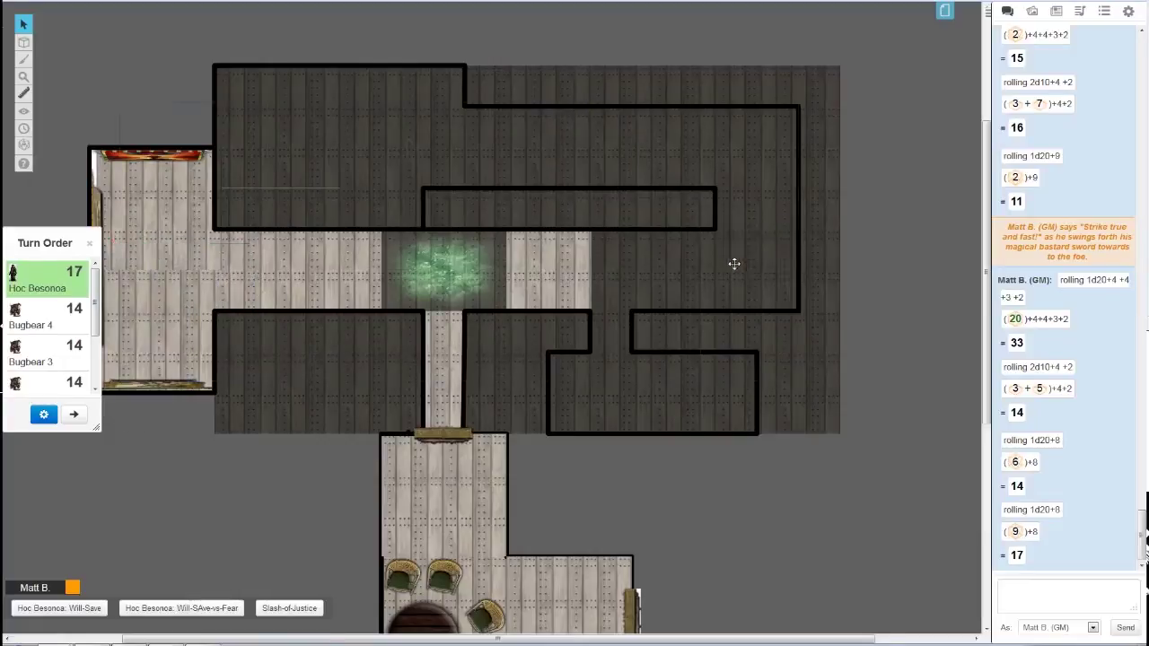
- Place a bugbear image from the Art Library in the left room, shrunk to one square
{"action": "left_click", "coordinate": [1033, 15]}
{"action": "left_click_drag", "start_coordinate": [1056, 153], "coordinate": [126, 205]}
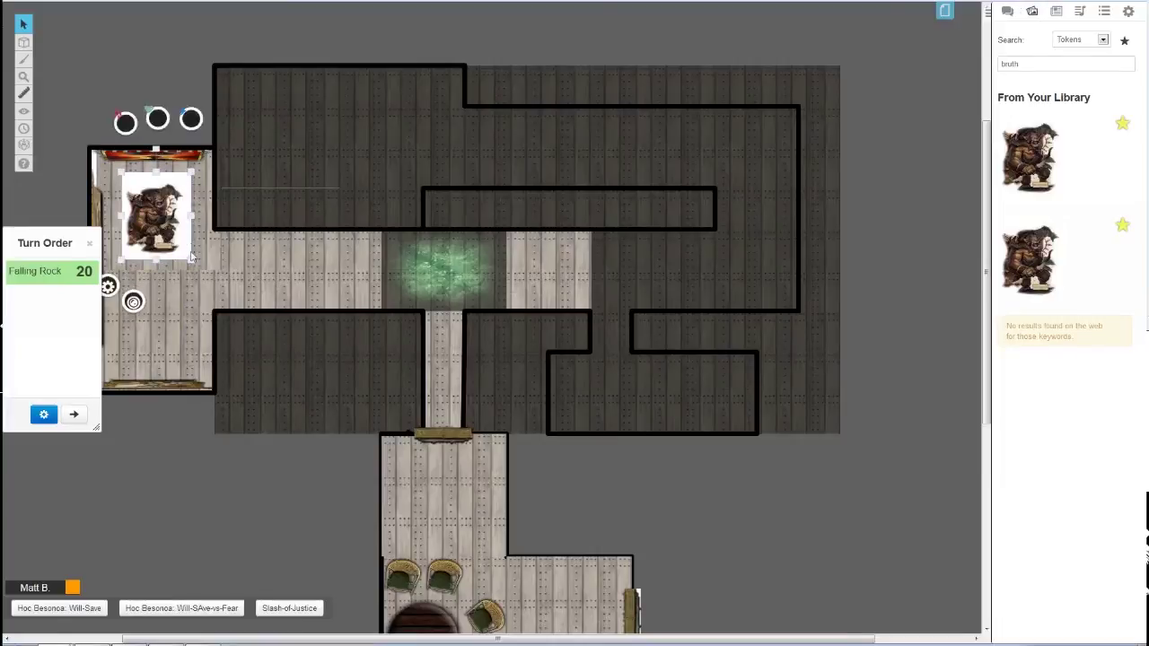
{"action": "left_click_drag", "start_coordinate": [191, 261], "coordinate": [161, 207]}
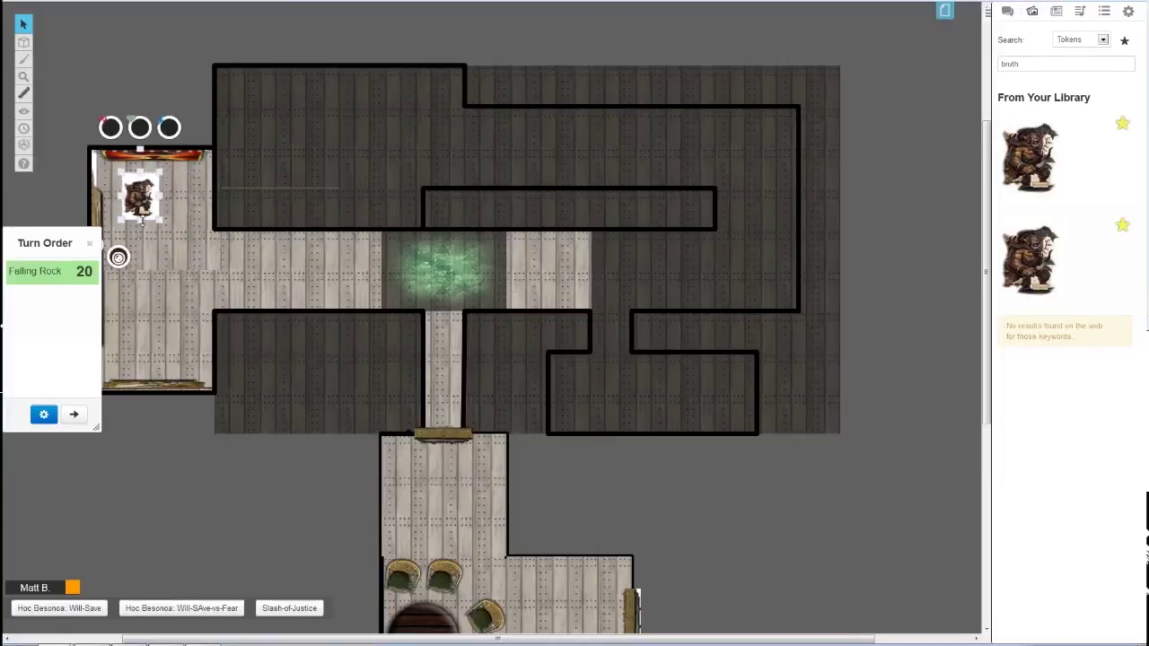
{"action": "double_click", "coordinate": [139, 190]}
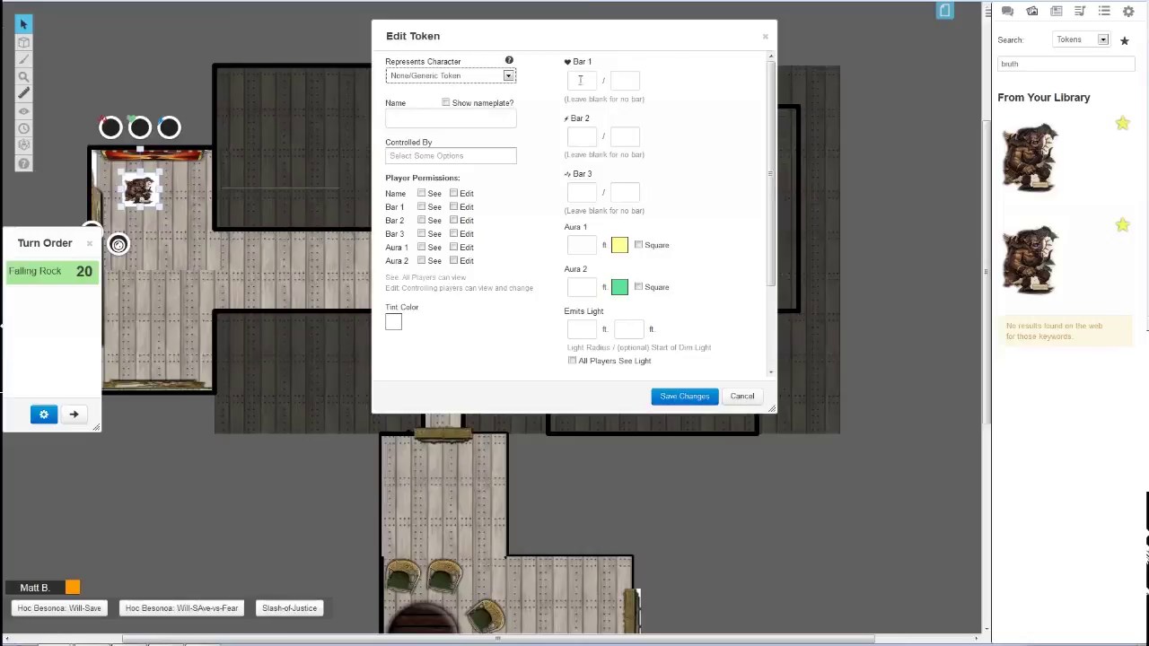
- Name the new token 'Bugbears', save it, and set it near the left room's doorway
{"action": "left_click", "coordinate": [408, 118]}
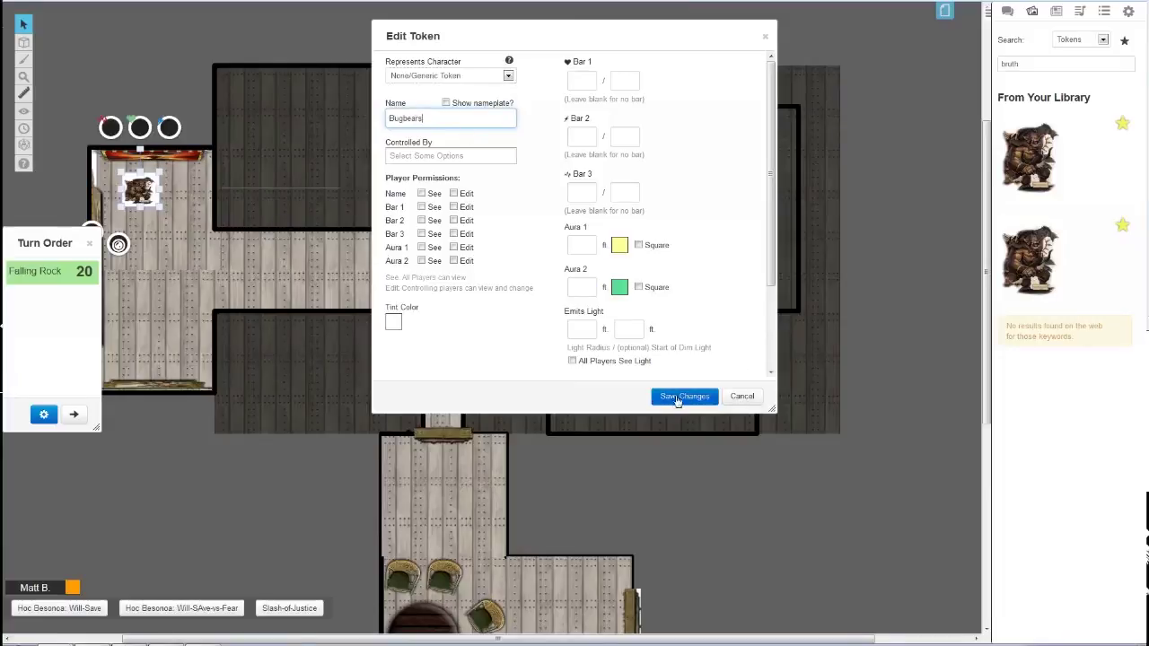
{"action": "left_click", "coordinate": [679, 396]}
{"action": "double_click", "coordinate": [151, 186]}
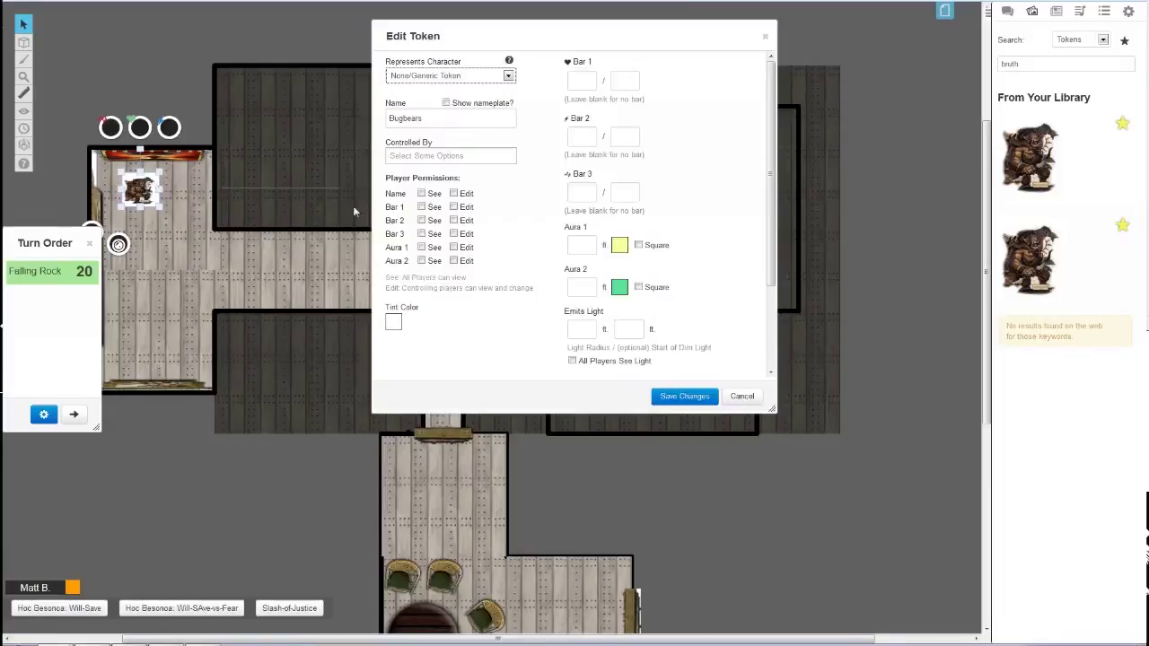
{"action": "left_click", "coordinate": [734, 396]}
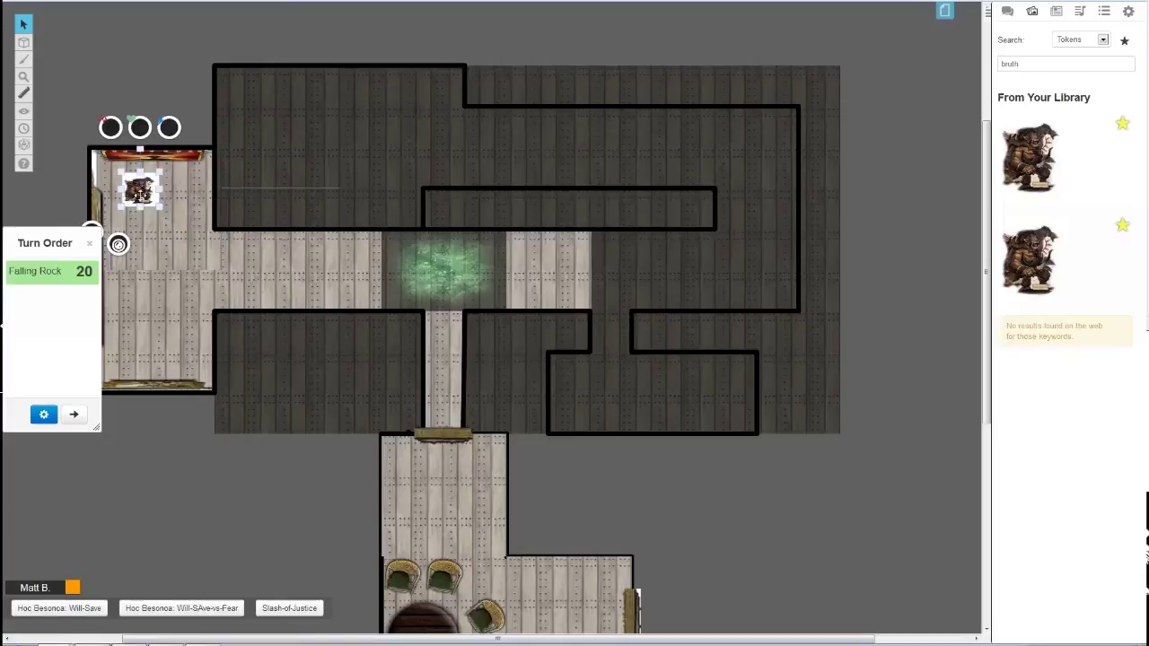
{"action": "left_click_drag", "start_coordinate": [138, 190], "coordinate": [171, 216]}
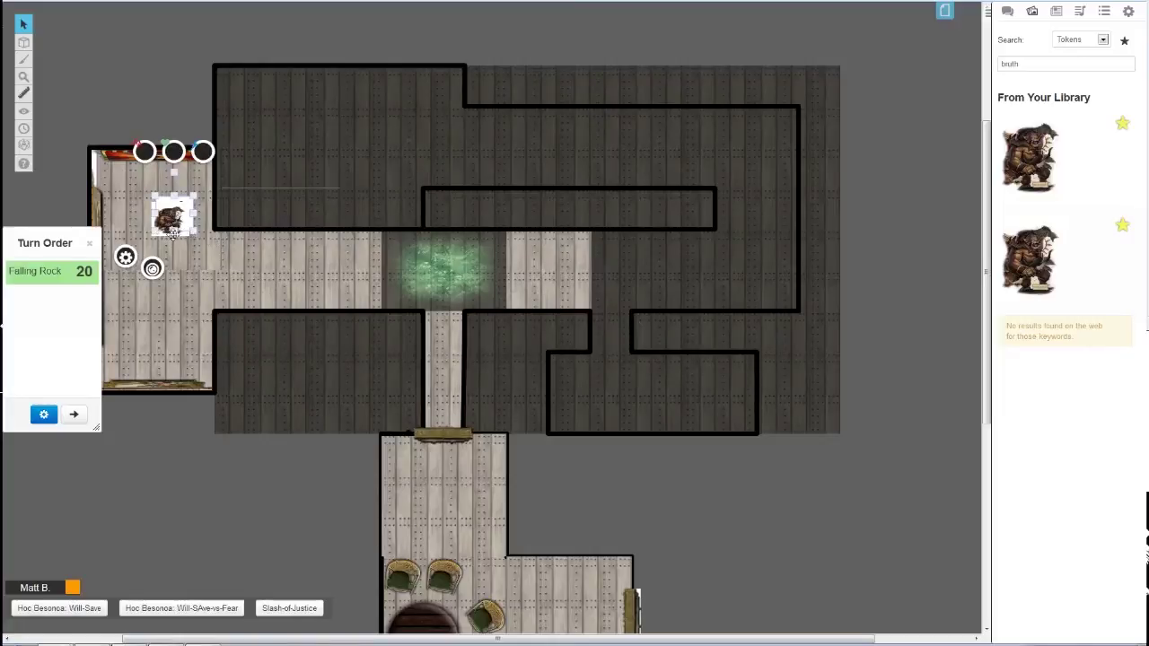
- Paste about nine Bugbears copies and spread them through the left room and corridor
{"action": "key", "text": "ctrl+c"}
{"action": "key", "text": "ctrl+v"}
{"action": "key", "text": "ctrl+v"}
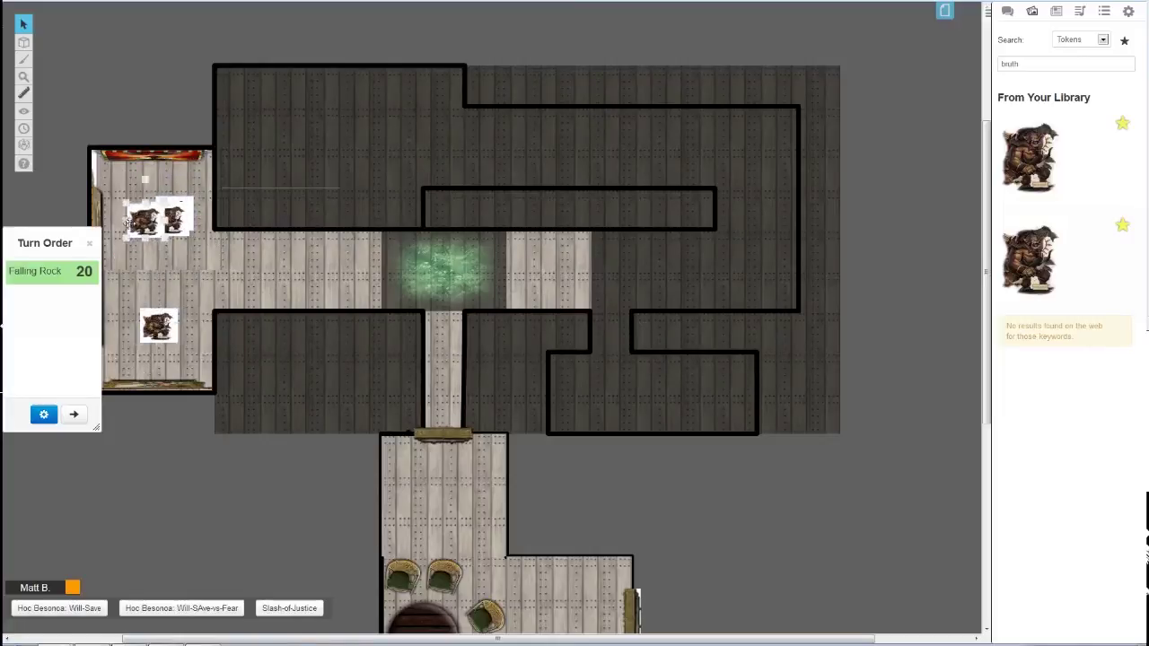
{"action": "key", "text": "ctrl+v"}
{"action": "key", "text": "ctrl+v"}
{"action": "left_click", "coordinate": [178, 214], "text": "shift"}
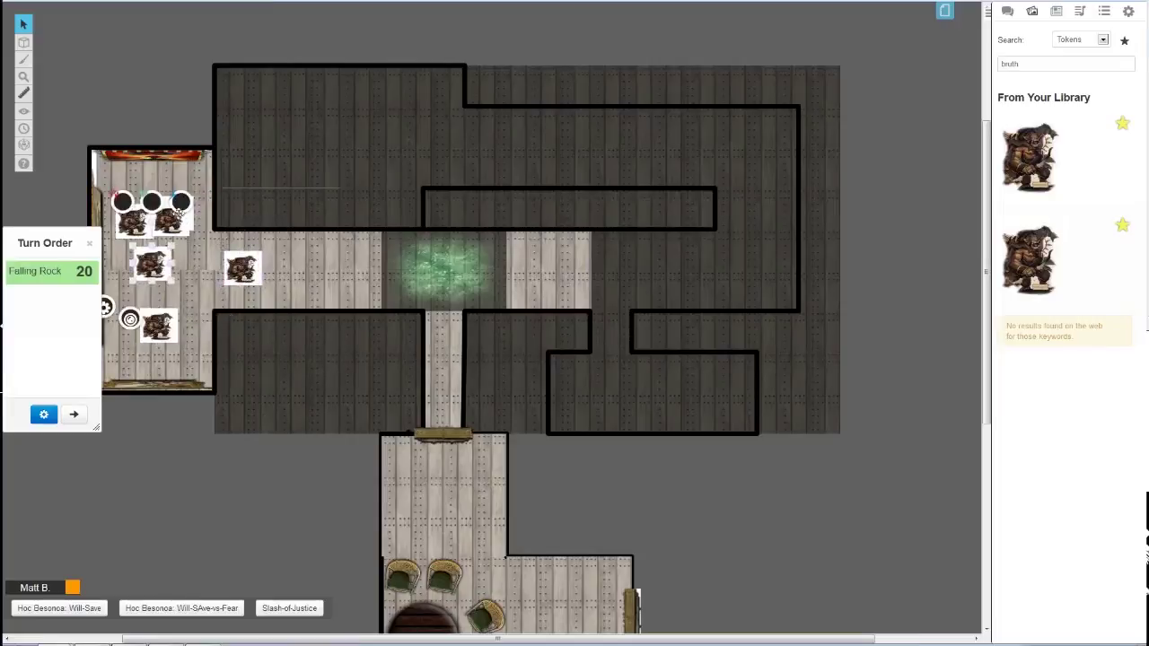
{"action": "key", "text": "ctrl+v"}
{"action": "key", "text": "ctrl+v"}
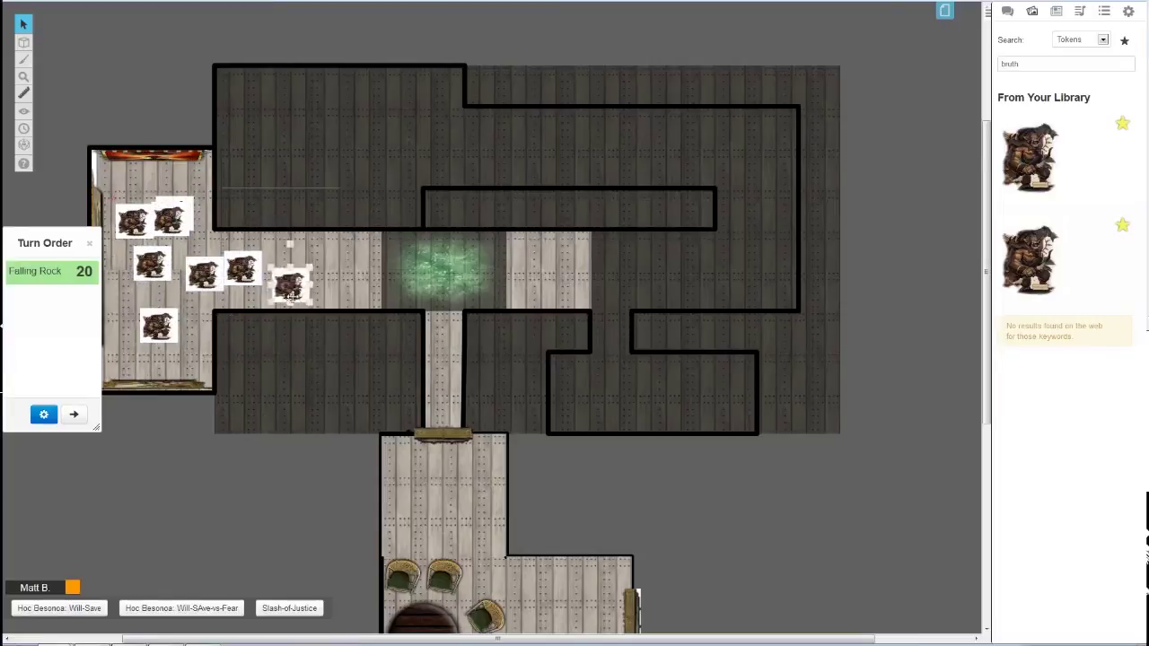
{"action": "key", "text": "ctrl+v"}
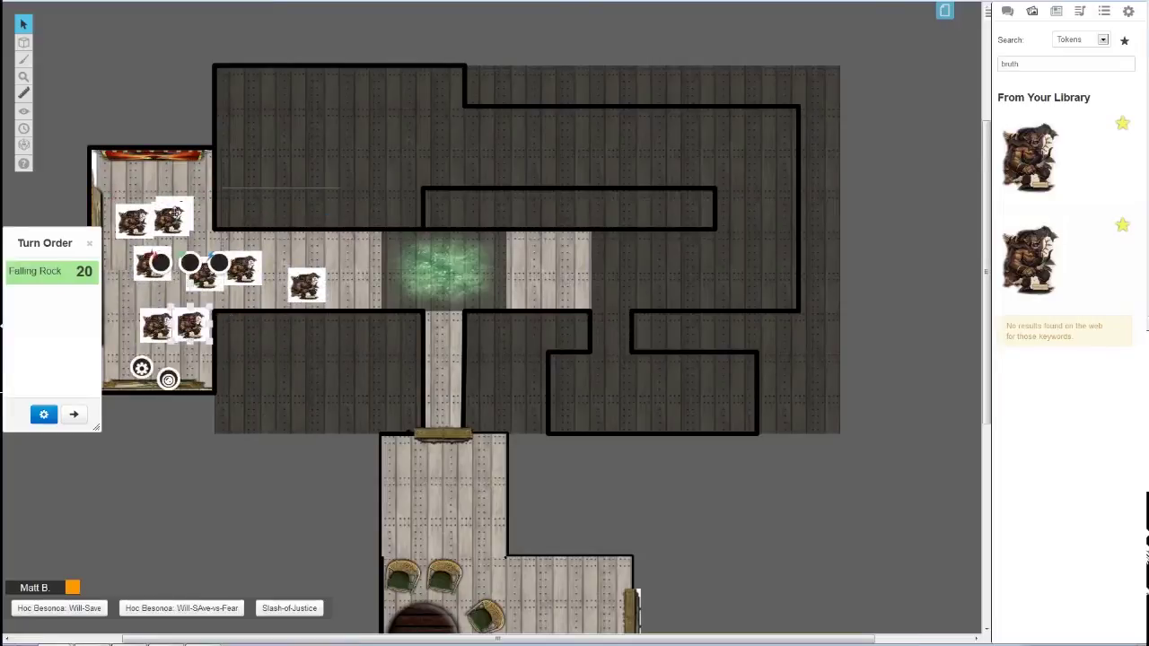
{"action": "key", "text": "ctrl+v"}
{"action": "key", "text": "ctrl+v"}
{"action": "left_click_drag", "start_coordinate": [140, 356], "coordinate": [142, 374]}
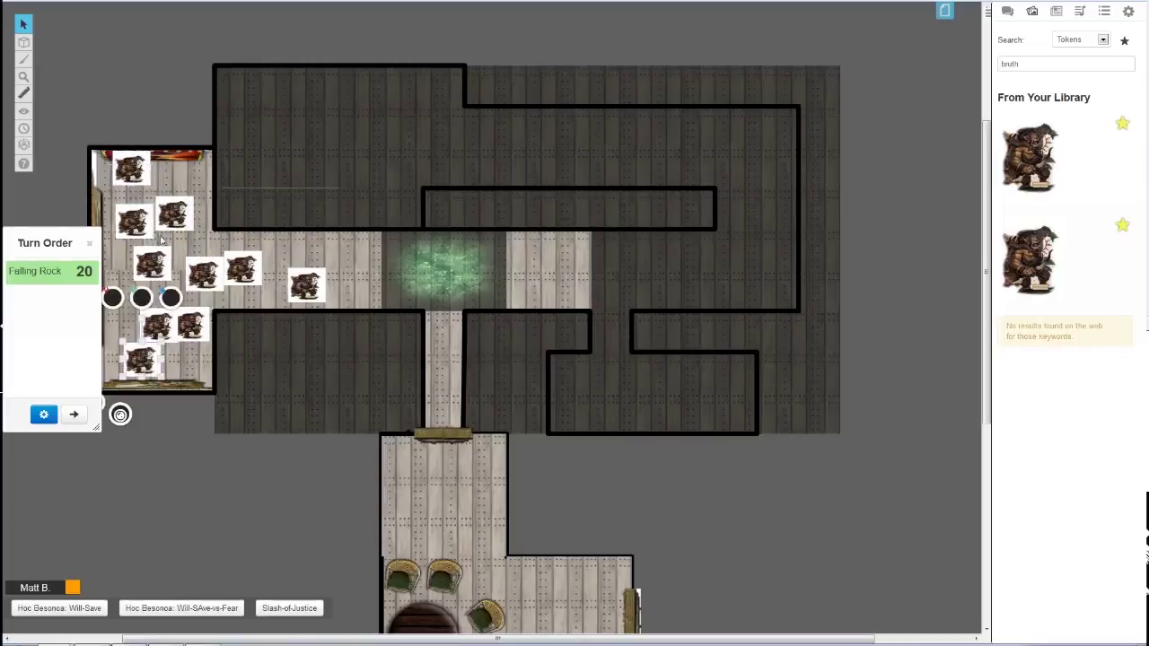
{"action": "left_click_drag", "start_coordinate": [166, 219], "coordinate": [153, 57]}
- Add the Bugbears token to the turn order and reposition bugbears around the room and corridor
{"action": "right_click", "coordinate": [154, 57]}
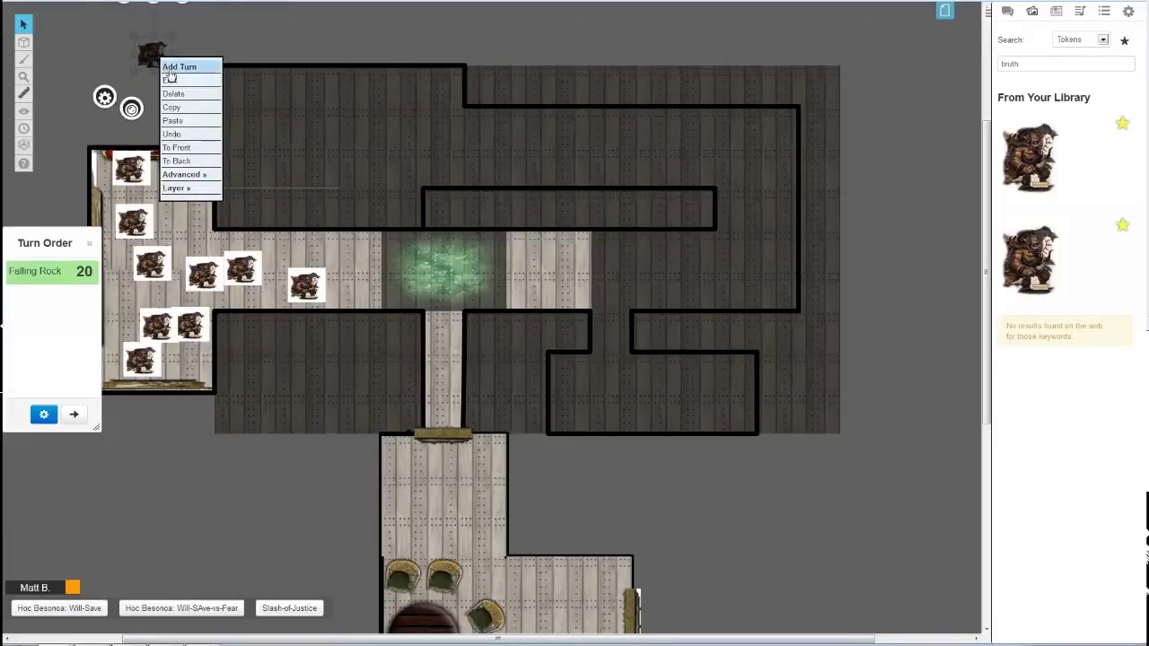
{"action": "left_click", "coordinate": [177, 69]}
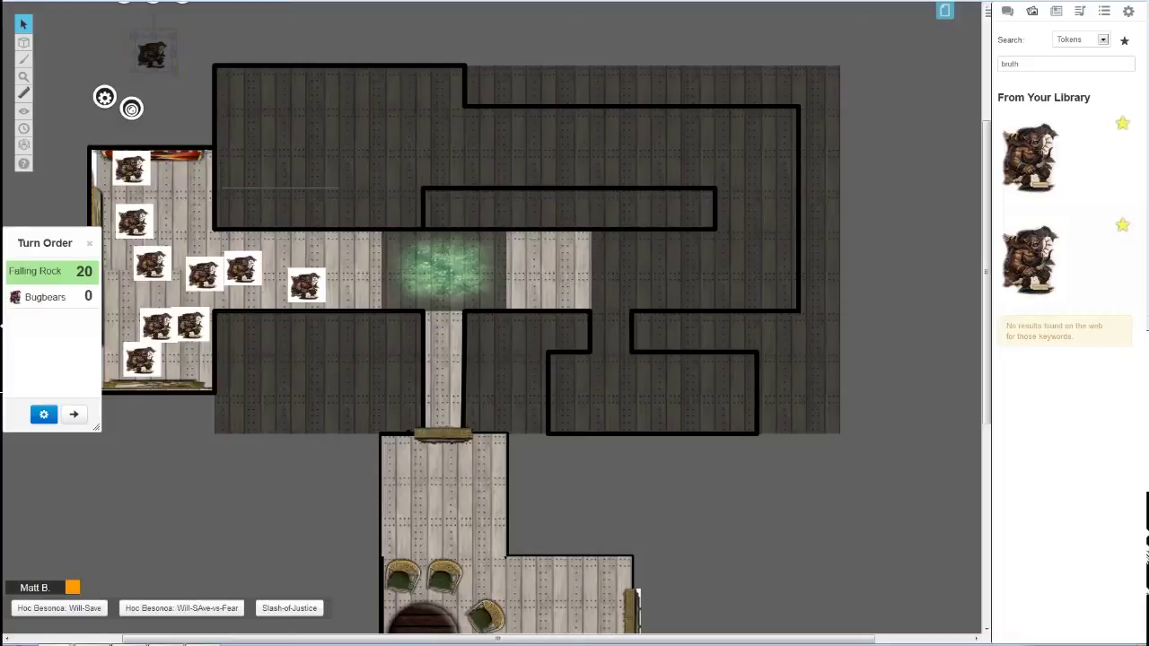
{"action": "left_click", "coordinate": [1008, 11]}
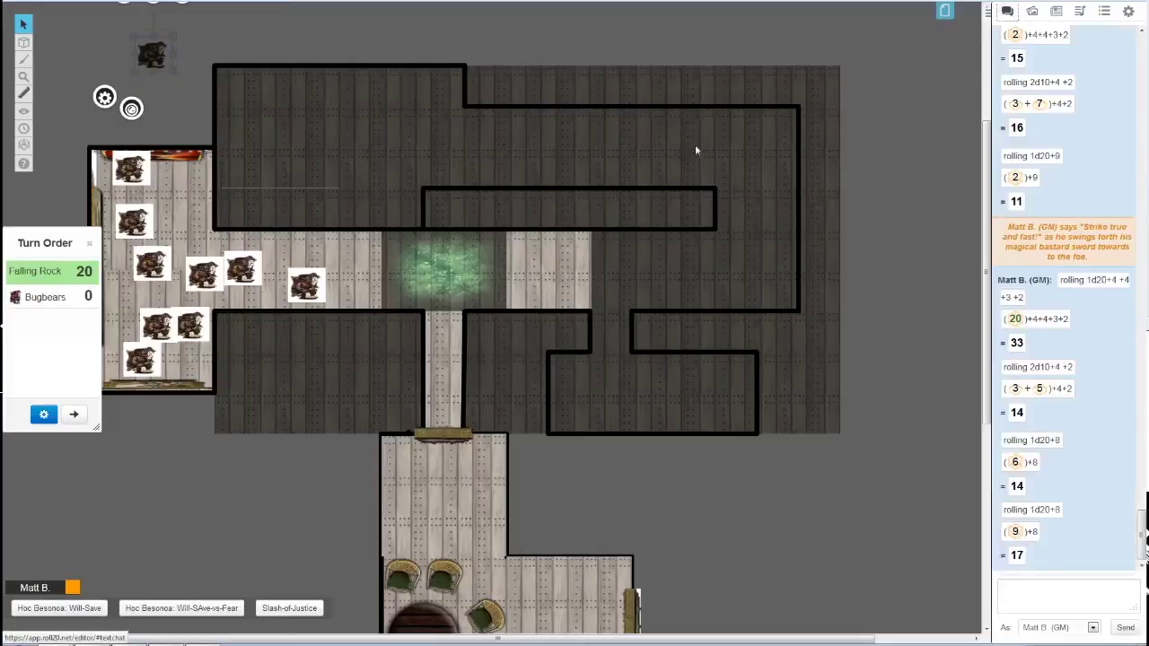
{"action": "left_click", "coordinate": [249, 270]}
{"action": "left_click_drag", "start_coordinate": [249, 269], "coordinate": [269, 255]}
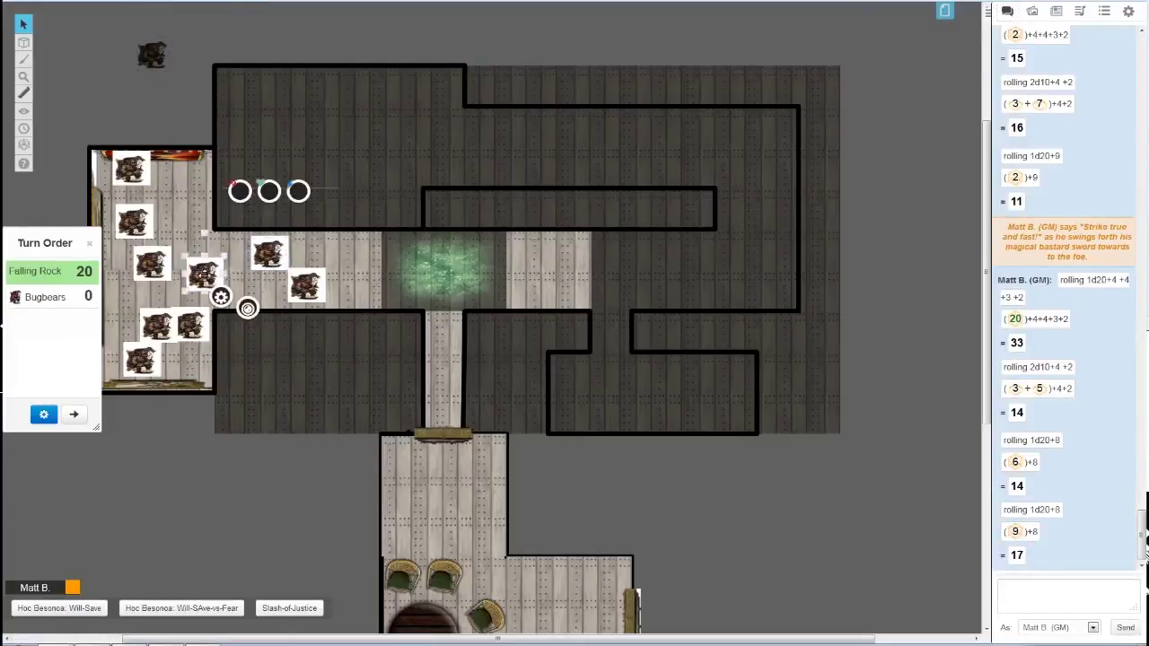
{"action": "left_click_drag", "start_coordinate": [203, 272], "coordinate": [191, 177]}
{"action": "left_click_drag", "start_coordinate": [160, 260], "coordinate": [133, 281]}
{"action": "left_click_drag", "start_coordinate": [158, 325], "coordinate": [123, 330]}
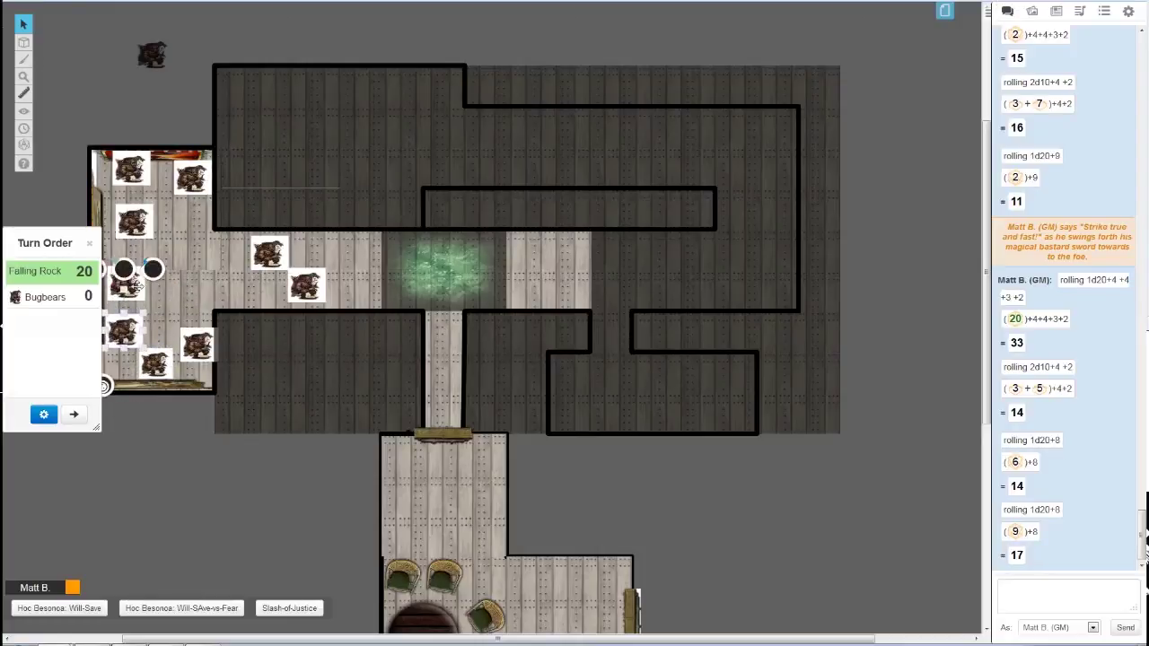
{"action": "left_click", "coordinate": [135, 286]}
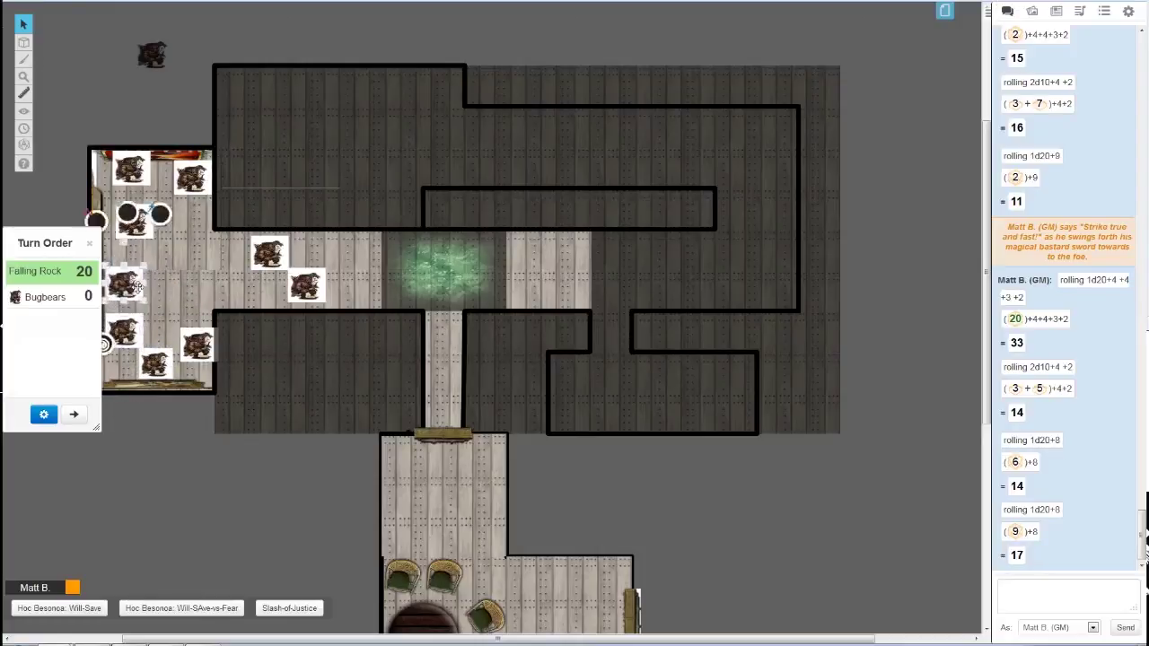
- Give the Bugbears turn entry initiative 9 from the 1d20+8 chat roll
{"action": "left_click", "coordinate": [1082, 586]}
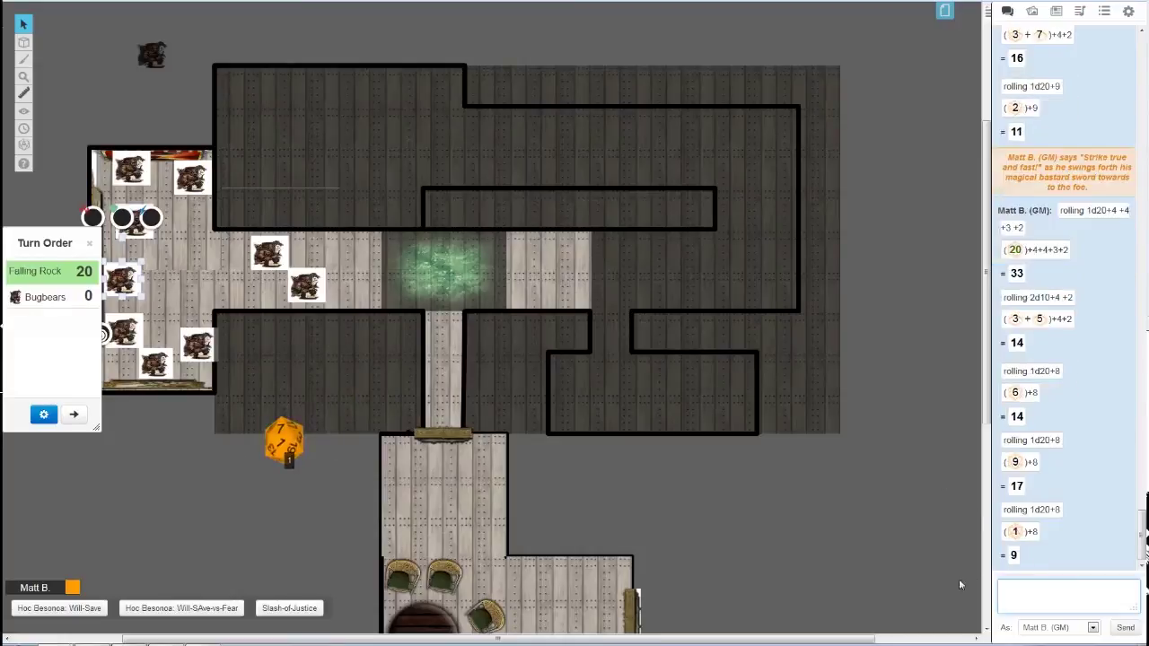
{"action": "left_click", "coordinate": [88, 297]}
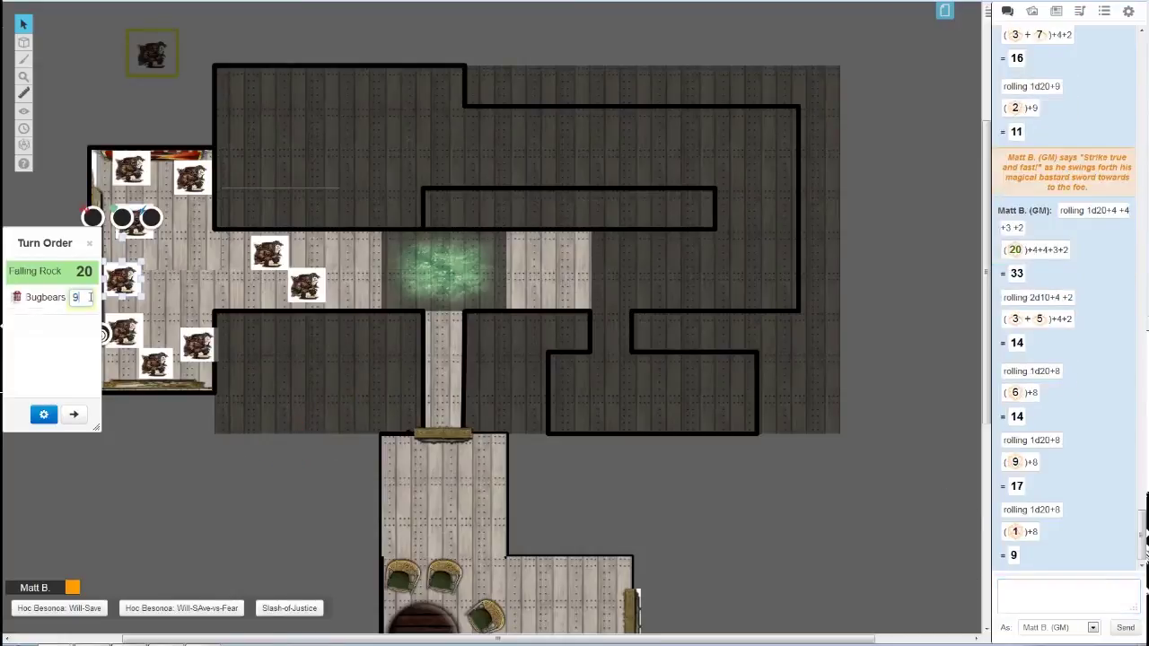
{"action": "type", "text": "9"}
{"action": "key", "text": "Return"}
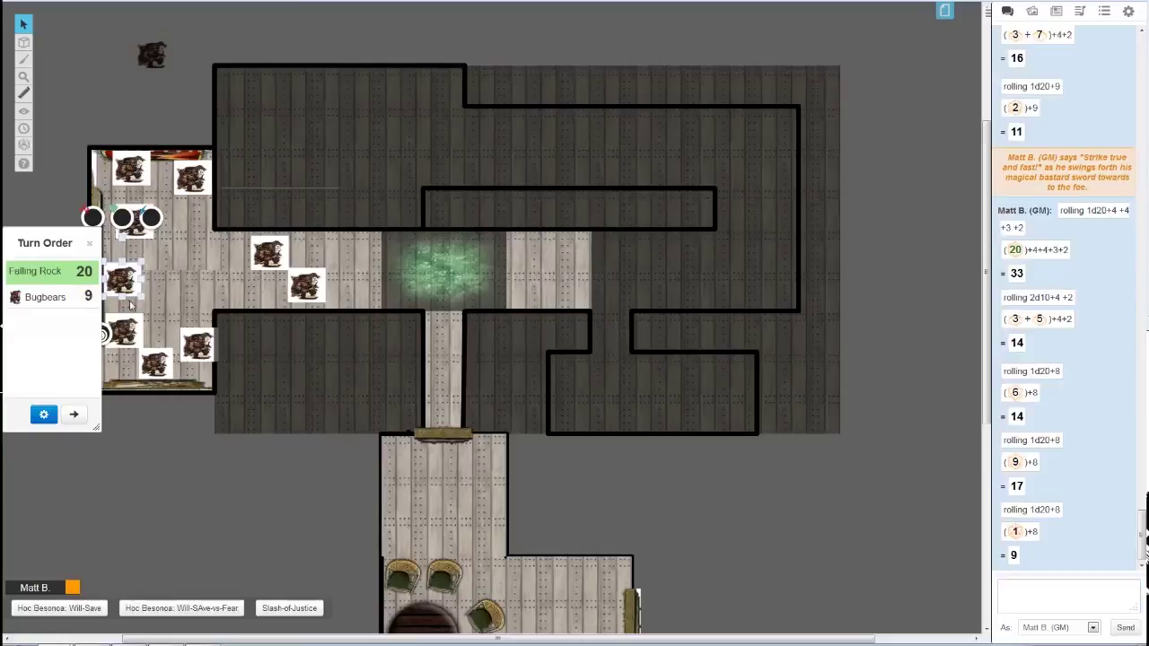
{"action": "left_click_drag", "start_coordinate": [29, 246], "coordinate": [367, 124]}
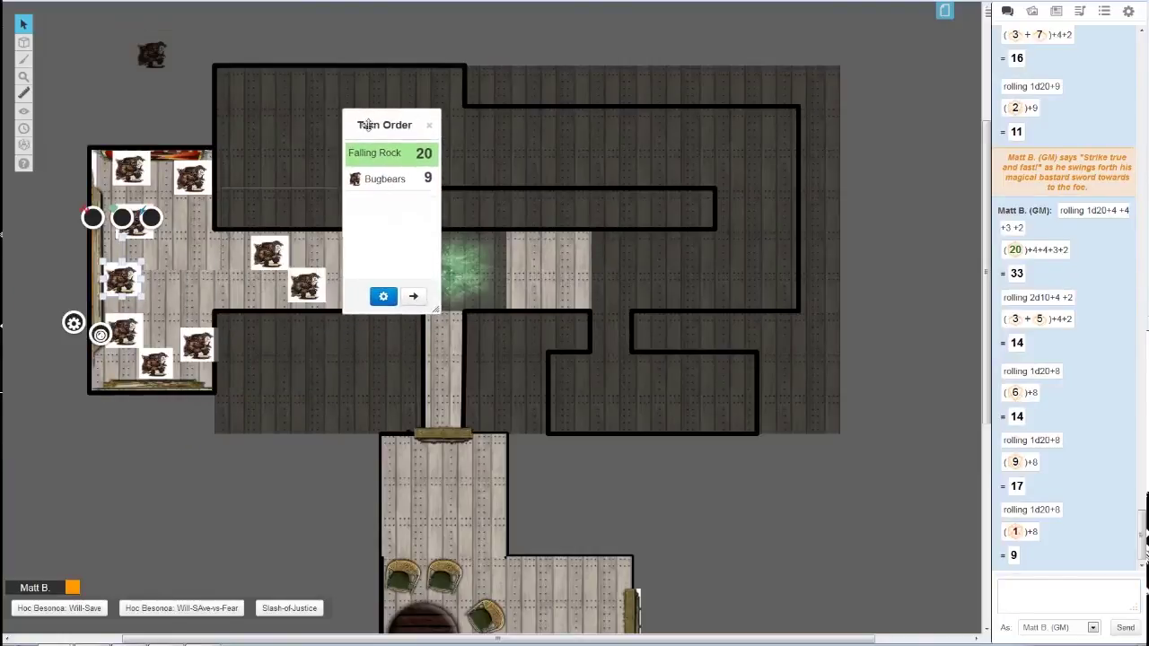
{"action": "left_click", "coordinate": [132, 217]}
- Move a bugbear into the small eastern room and rename it 'Bugbears Archer 1'
{"action": "left_click", "coordinate": [194, 155]}
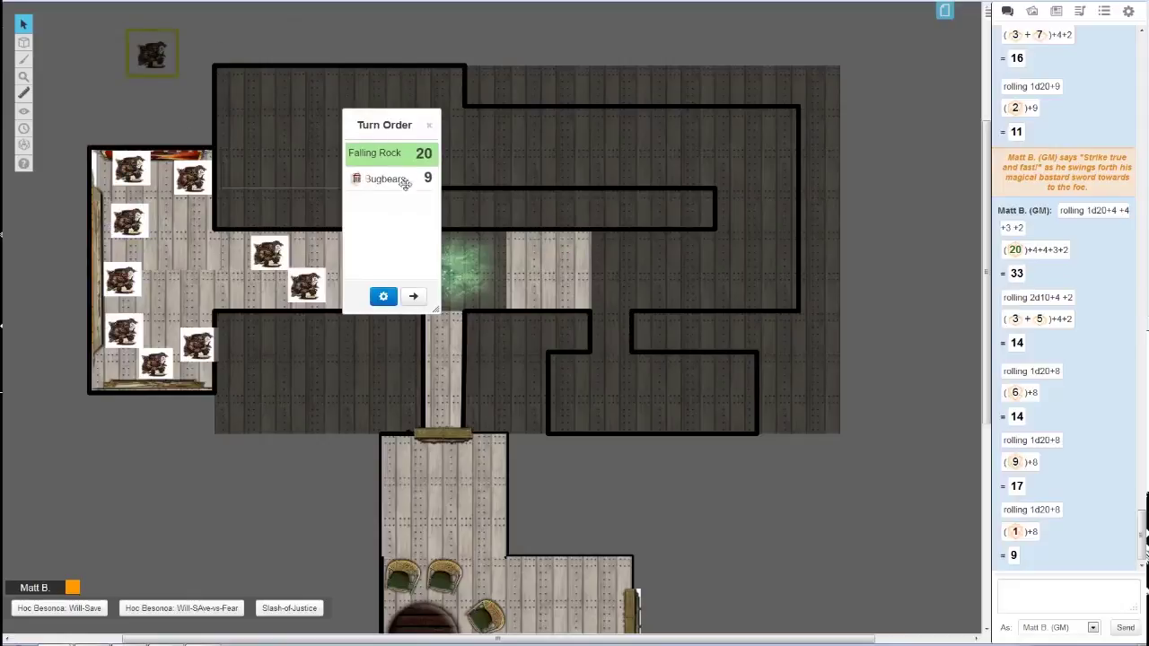
{"action": "mouse_move", "coordinate": [386, 181]}
{"action": "left_click", "coordinate": [193, 184]}
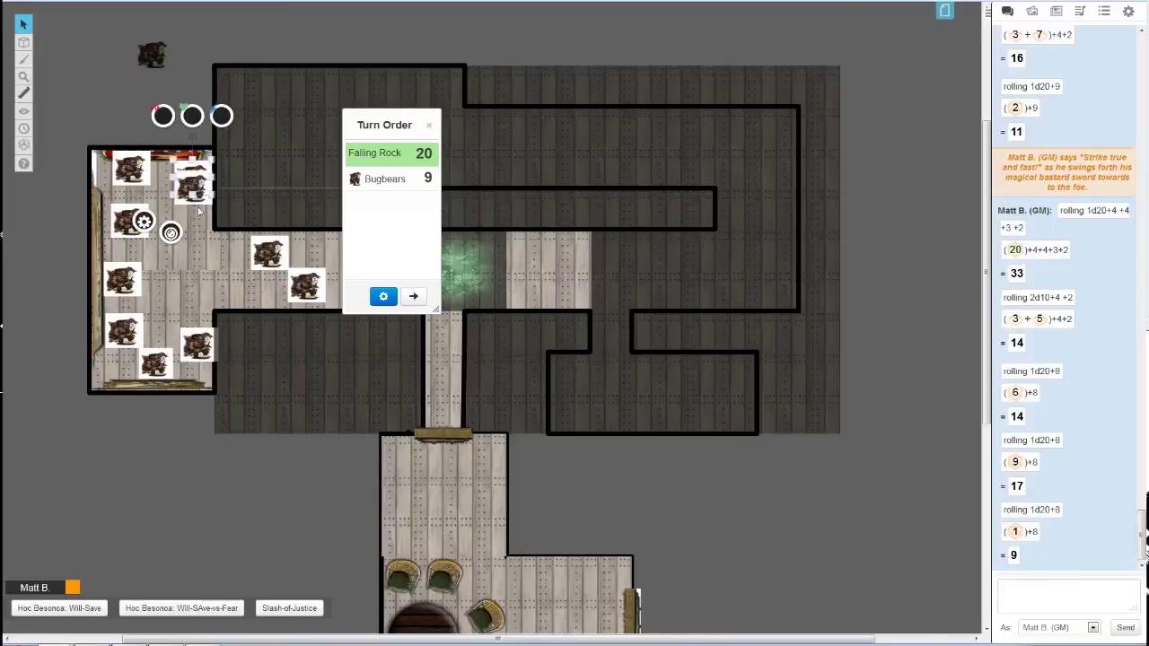
{"action": "left_click_drag", "start_coordinate": [194, 187], "coordinate": [554, 267]}
{"action": "double_click", "coordinate": [554, 268]}
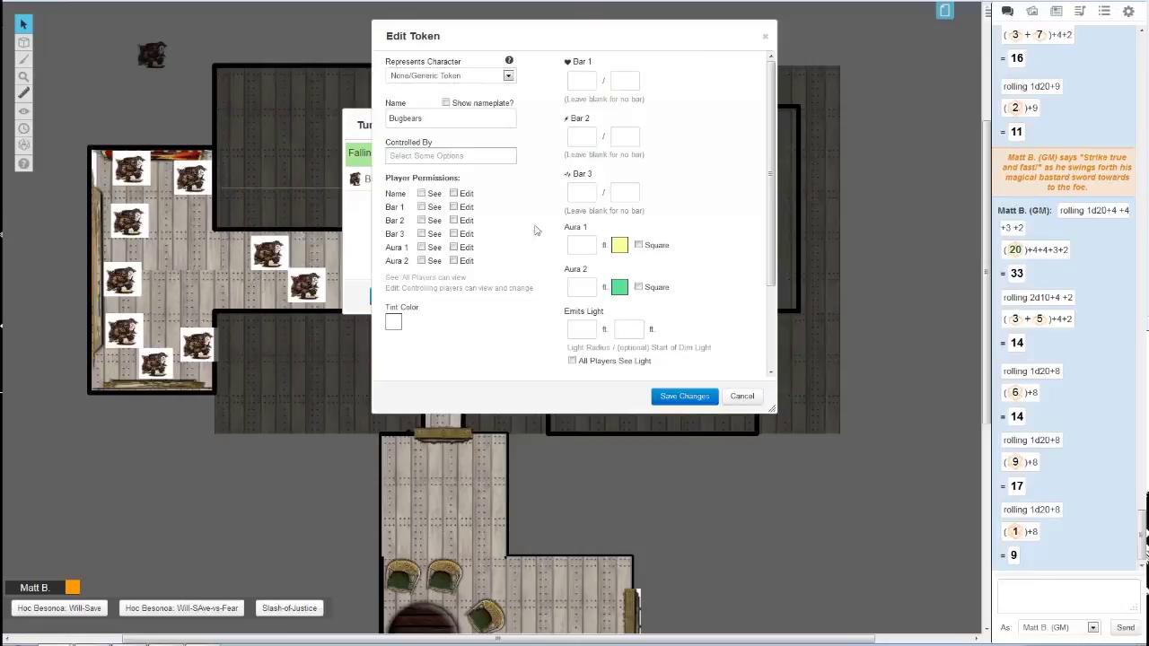
{"action": "left_click", "coordinate": [436, 122]}
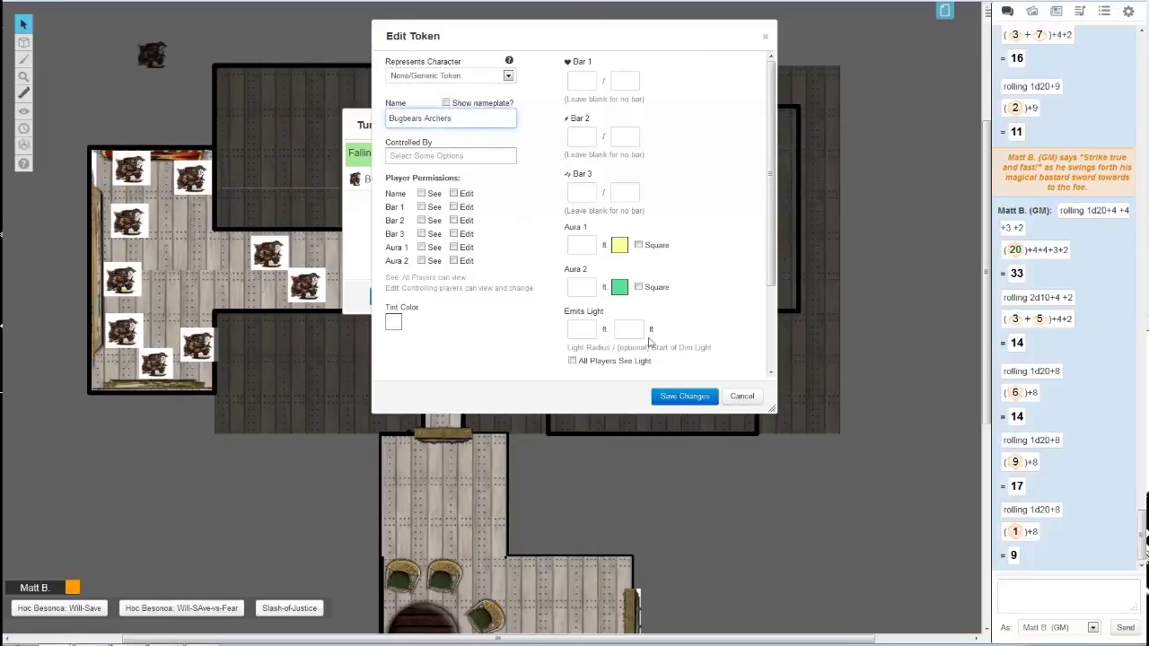
{"action": "key", "text": "BackSpace"}
{"action": "type", "text": "1"}
{"action": "left_click", "coordinate": [684, 396]}
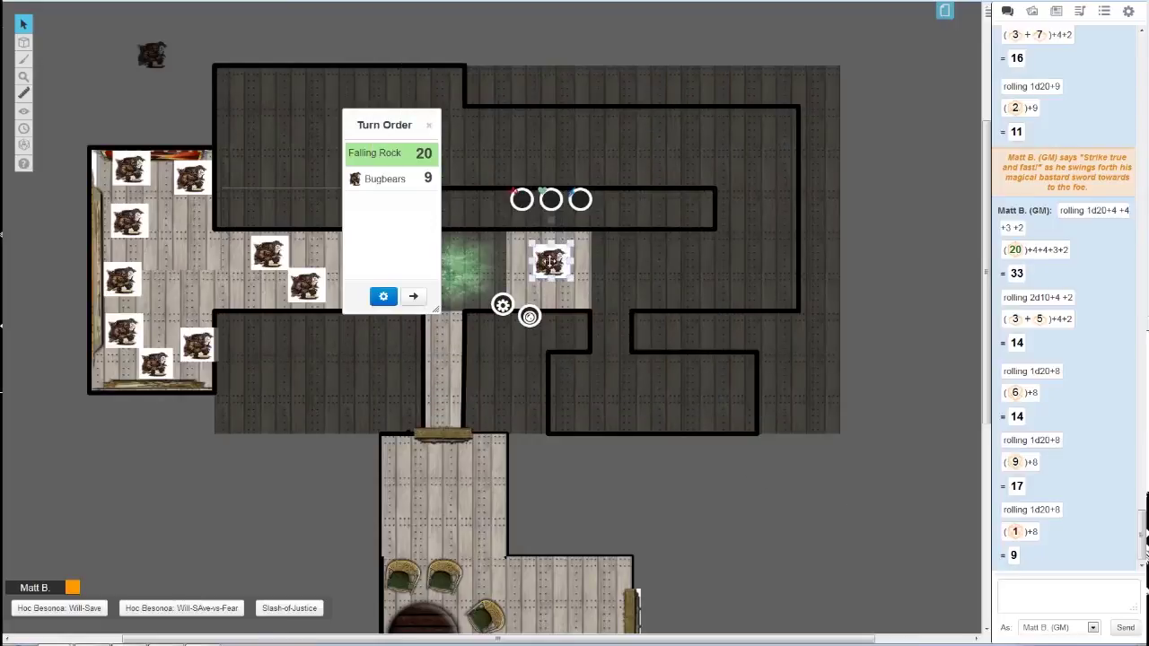
- Place a second bugbear beside it and rename it 'Bugbears Archer 2'
{"action": "left_click_drag", "start_coordinate": [549, 262], "coordinate": [541, 265]}
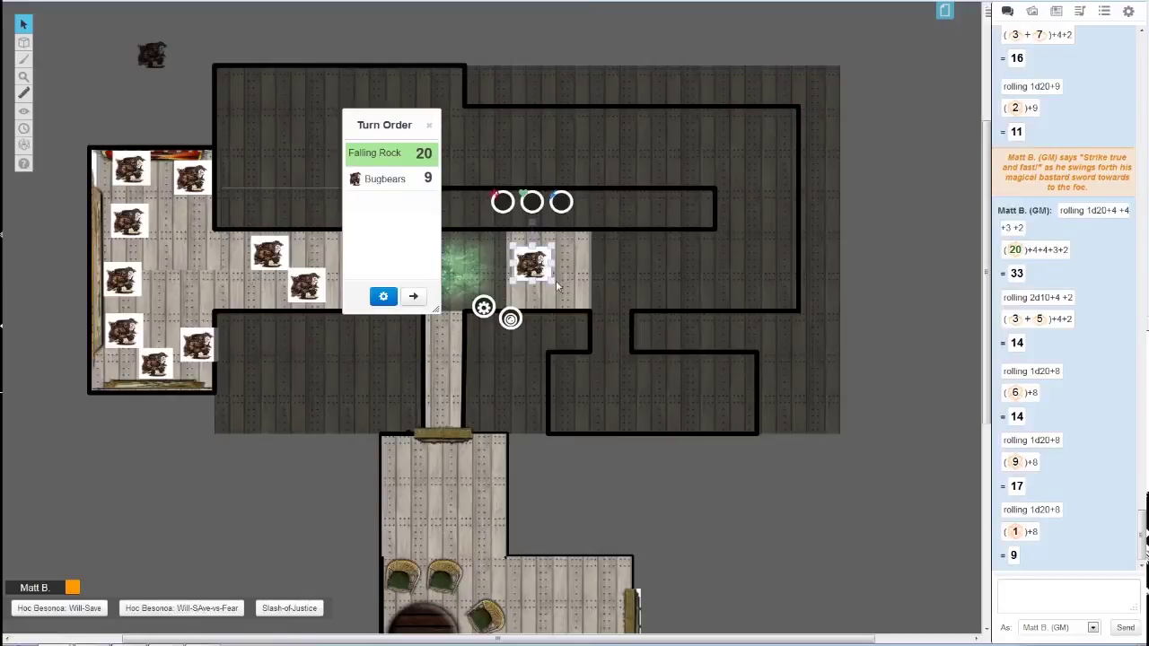
{"action": "left_click_drag", "start_coordinate": [552, 266], "coordinate": [596, 274]}
{"action": "left_click", "coordinate": [525, 262]}
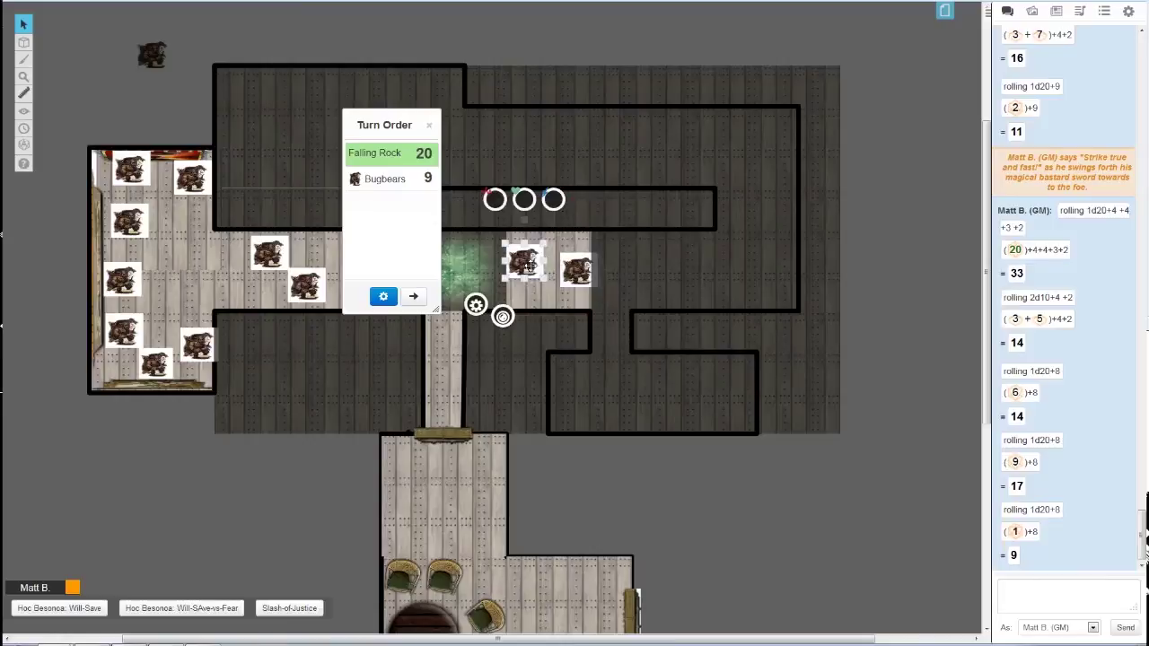
{"action": "left_click_drag", "start_coordinate": [588, 282], "coordinate": [576, 273]}
{"action": "double_click", "coordinate": [559, 263]}
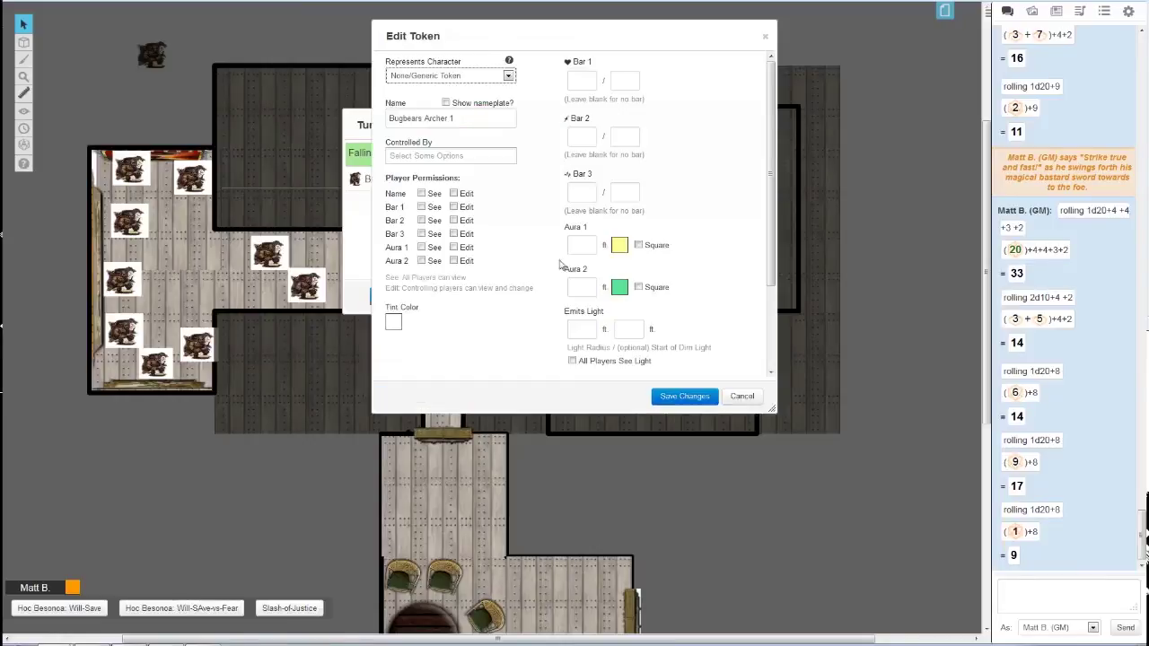
{"action": "left_click", "coordinate": [469, 119]}
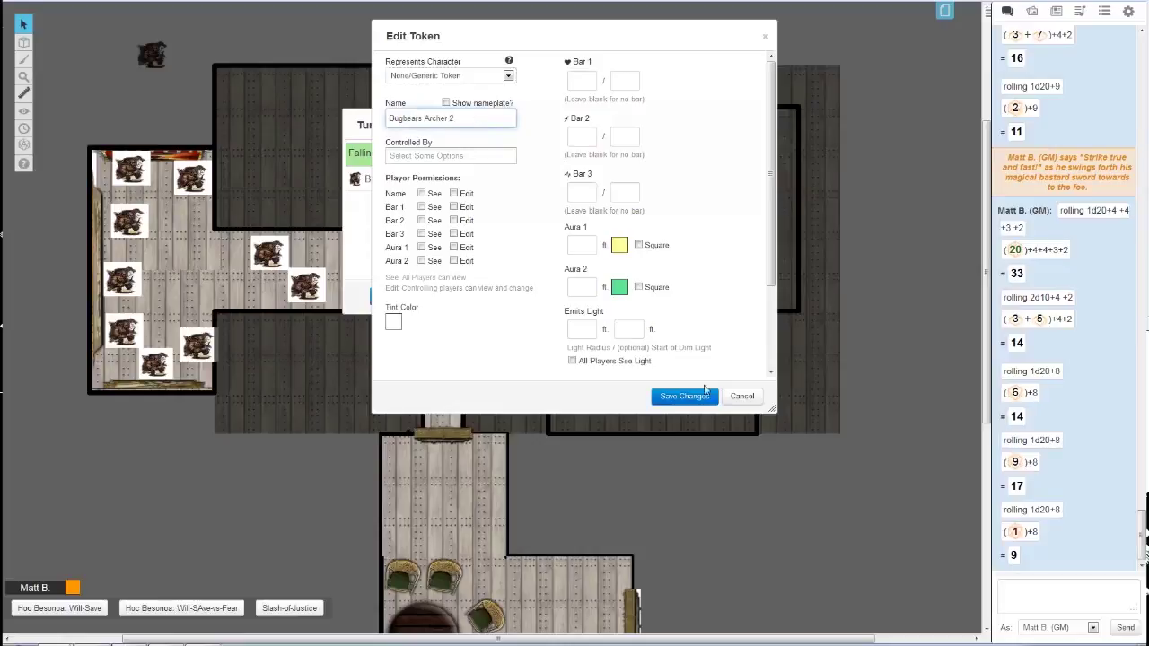
{"action": "type", "text": "2"}
{"action": "left_click", "coordinate": [684, 396]}
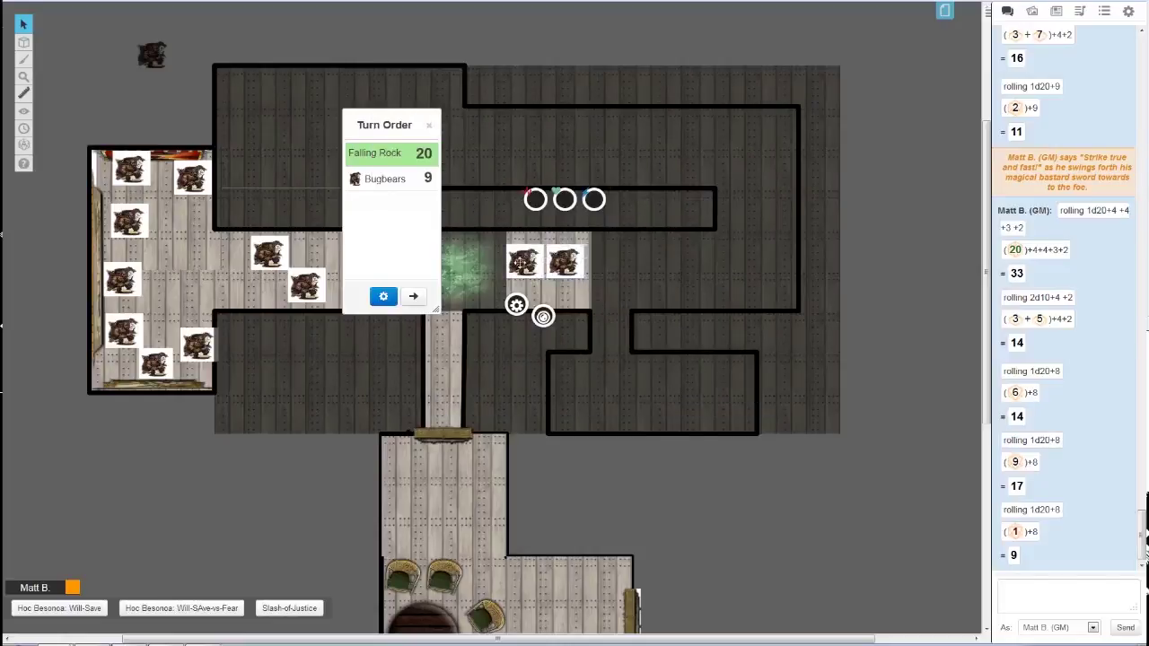
{"action": "right_click", "coordinate": [532, 263]}
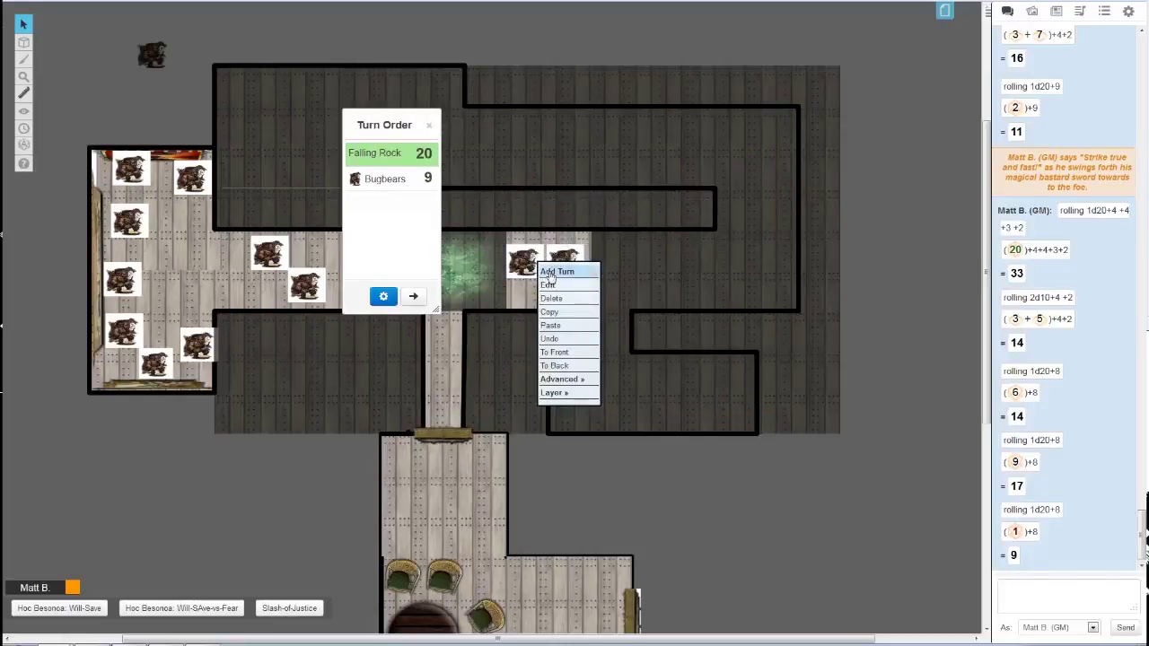
- Add both archers to the turn order at initiative 7 below Bugbears, then move the list to the map's top
{"action": "left_click", "coordinate": [549, 269]}
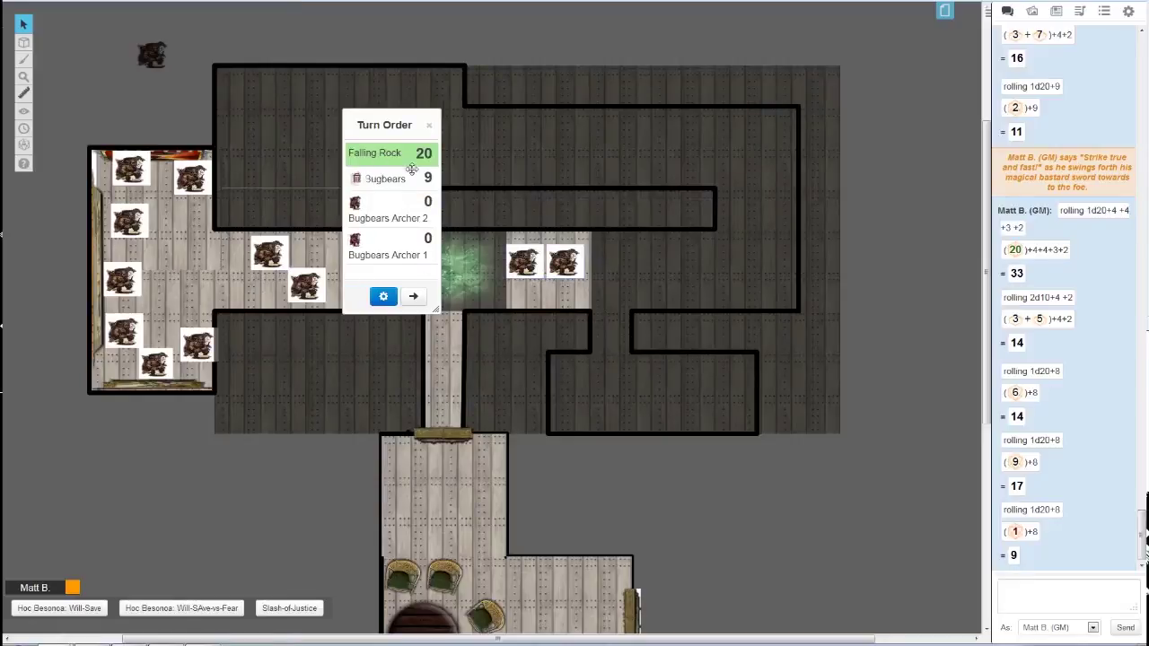
{"action": "left_click", "coordinate": [427, 203]}
{"action": "key", "text": "Return"}
{"action": "left_click_drag", "start_coordinate": [426, 203], "coordinate": [430, 237]}
{"action": "type", "text": "7"}
{"action": "left_click", "coordinate": [427, 202]}
{"action": "type", "text": "7"}
{"action": "key", "text": "Return"}
{"action": "left_click_drag", "start_coordinate": [404, 123], "coordinate": [326, 17]}
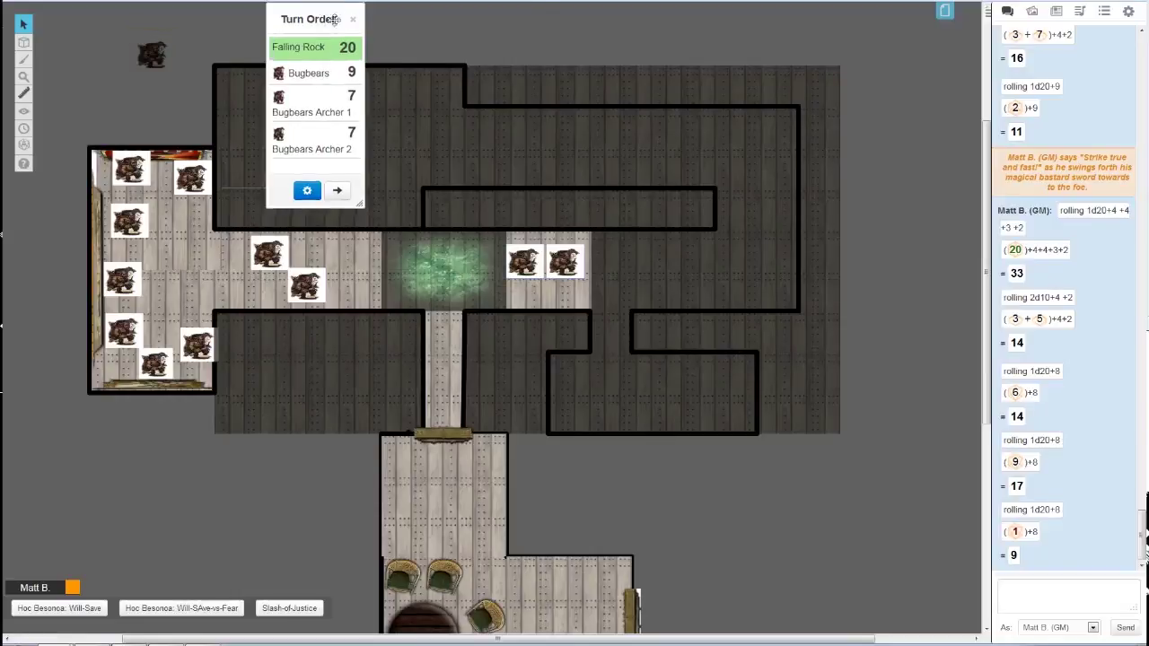
{"action": "left_click_drag", "start_coordinate": [318, 12], "coordinate": [502, 38]}
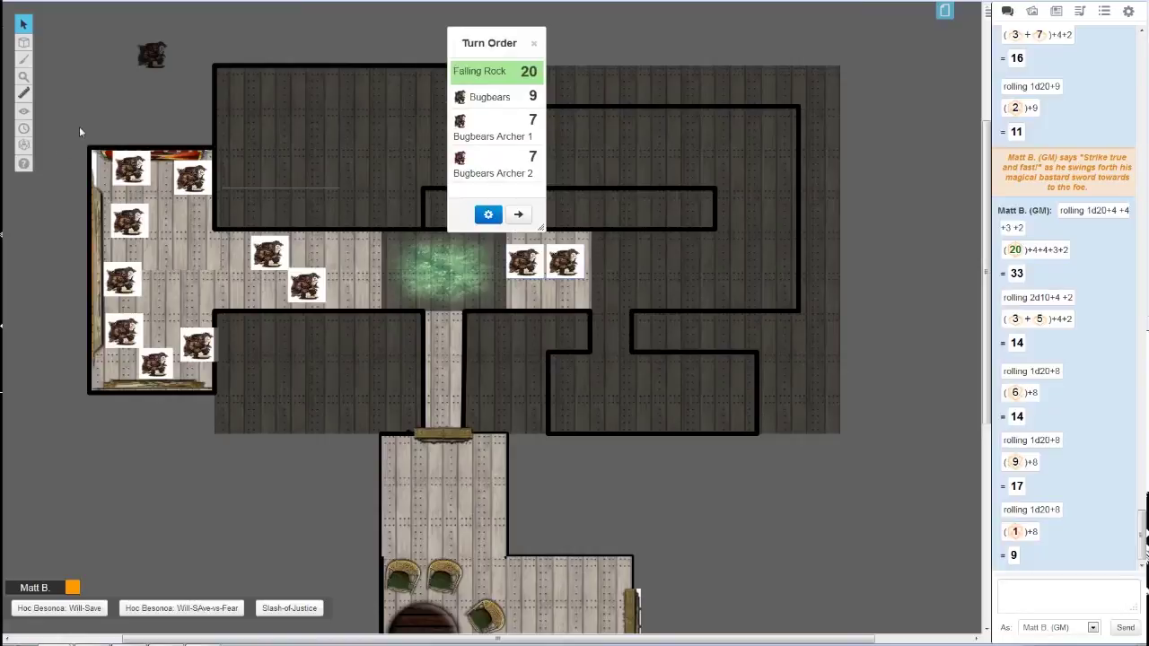
- Nudge the top-left bugbear down-left and shift both corridor bugbears slightly right
{"action": "left_click", "coordinate": [130, 169]}
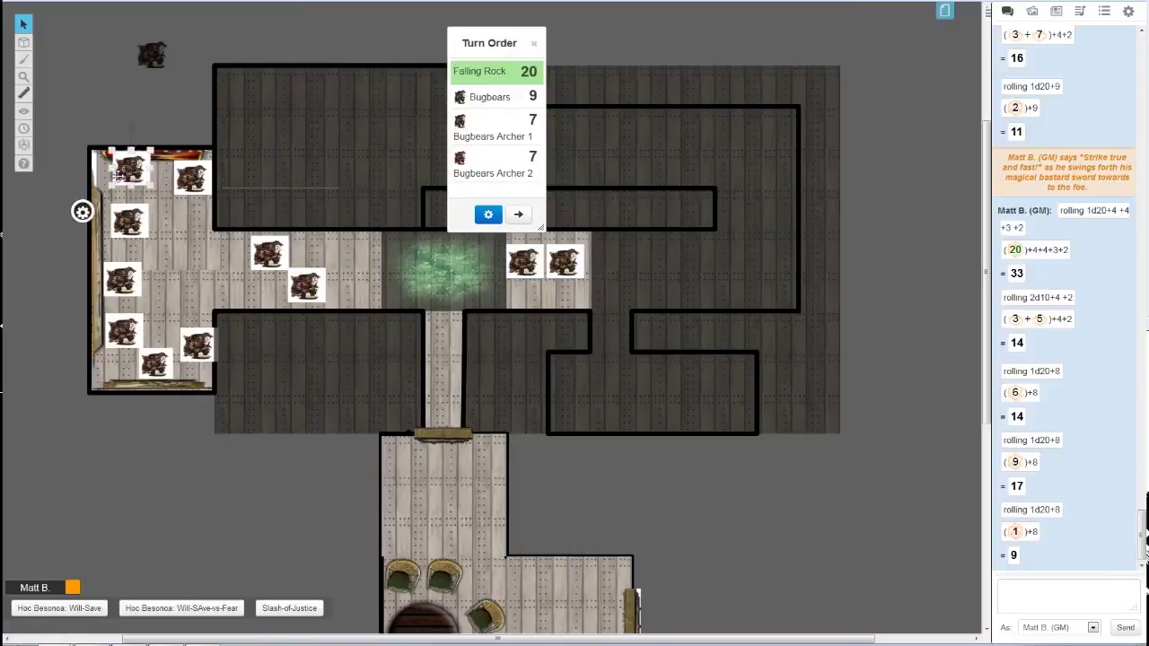
{"action": "left_click_drag", "start_coordinate": [130, 169], "coordinate": [114, 176]}
{"action": "left_click", "coordinate": [306, 286]}
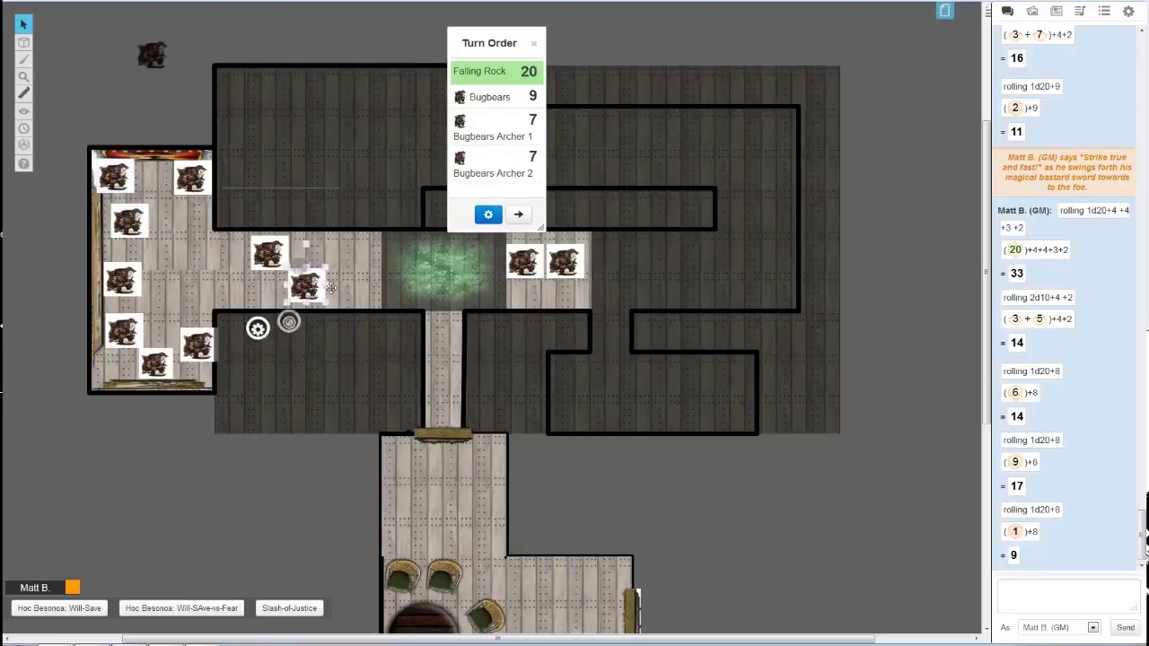
{"action": "left_click_drag", "start_coordinate": [306, 285], "coordinate": [328, 285]}
{"action": "left_click_drag", "start_coordinate": [268, 254], "coordinate": [288, 252]}
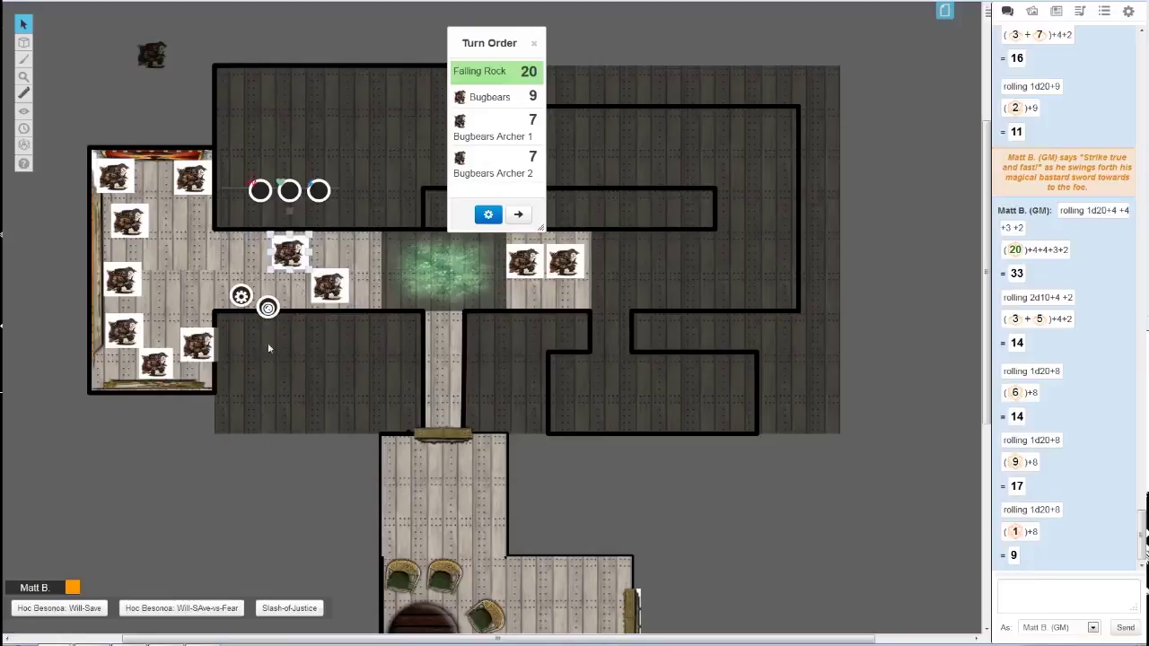
- Ping the west-room bugbears and move the Turn Order list beside the west room
{"action": "left_click", "coordinate": [316, 282]}
{"action": "left_click", "coordinate": [288, 252]}
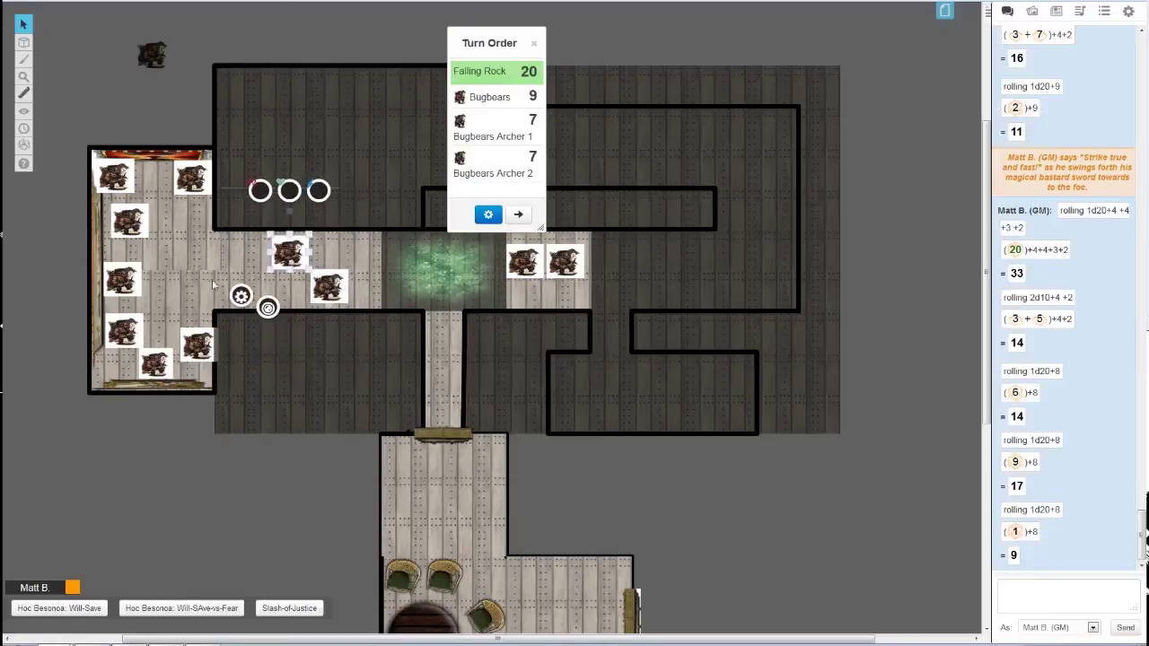
{"action": "left_click", "coordinate": [191, 178]}
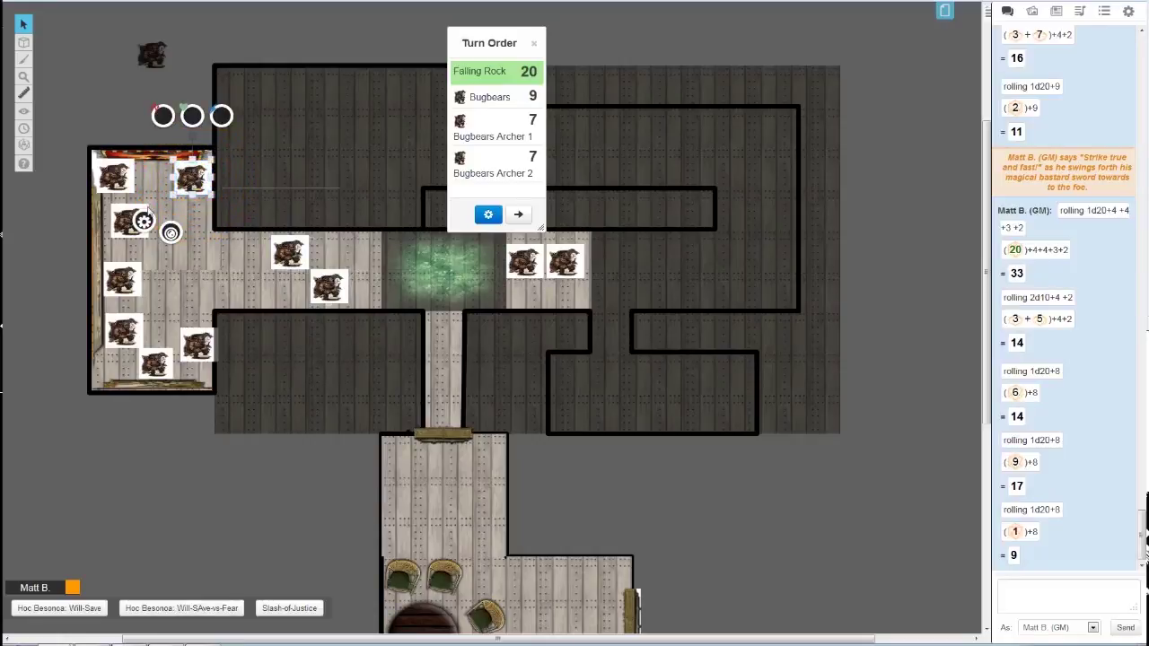
{"action": "left_click", "coordinate": [122, 219]}
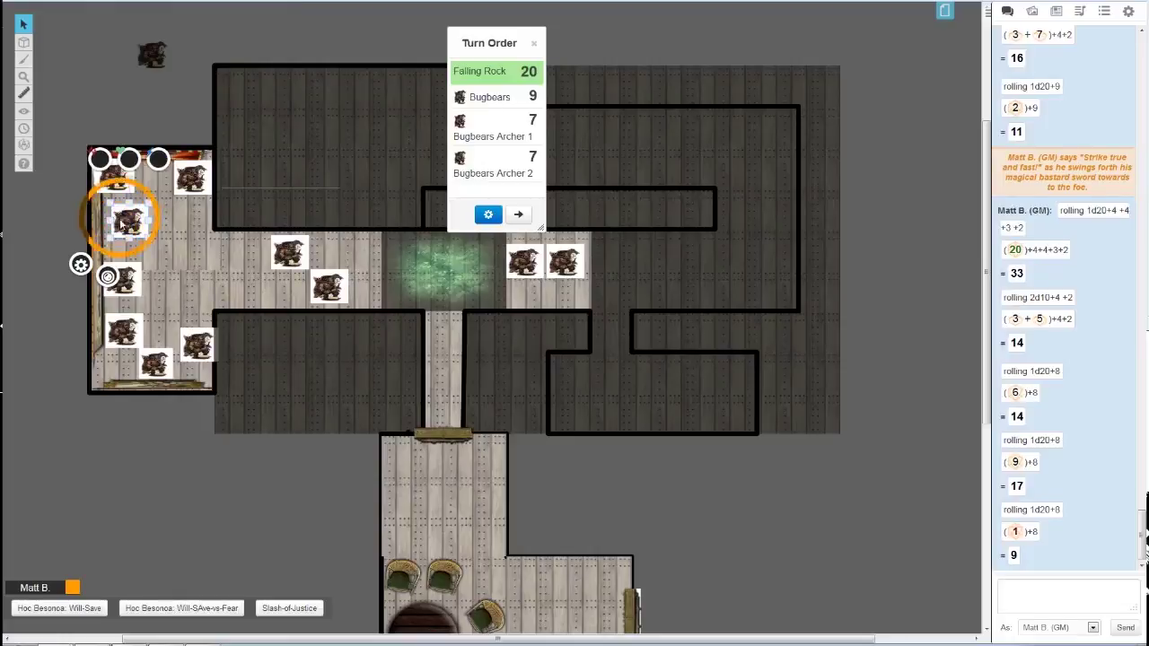
{"action": "left_click", "coordinate": [130, 286]}
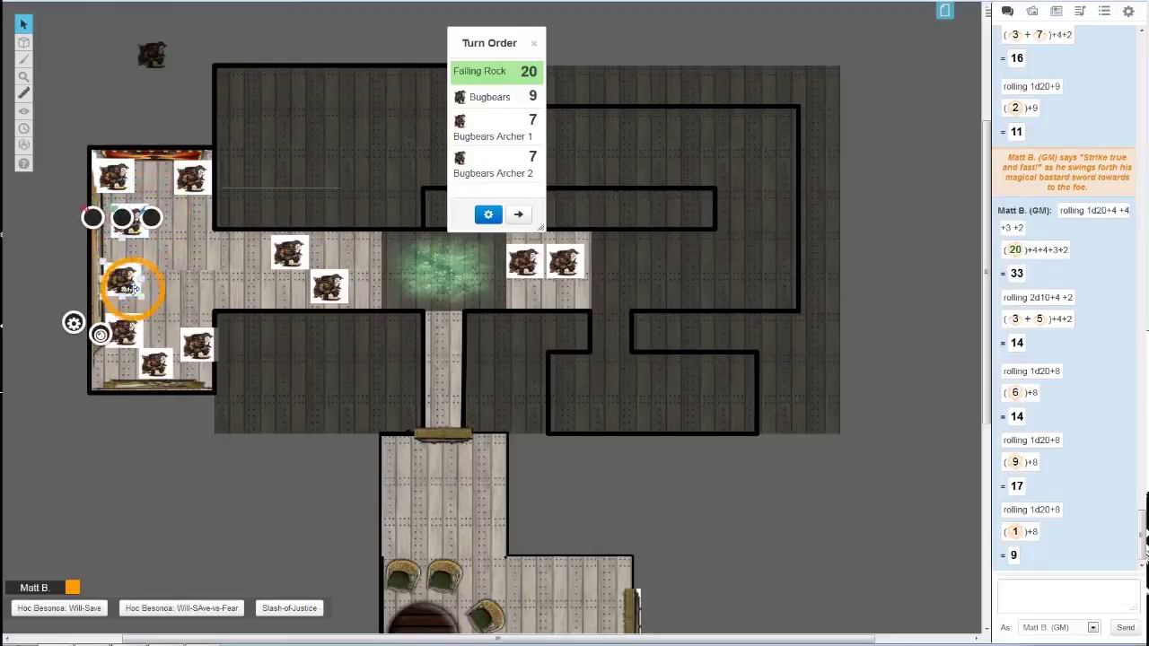
{"action": "left_click_drag", "start_coordinate": [484, 45], "coordinate": [74, 384]}
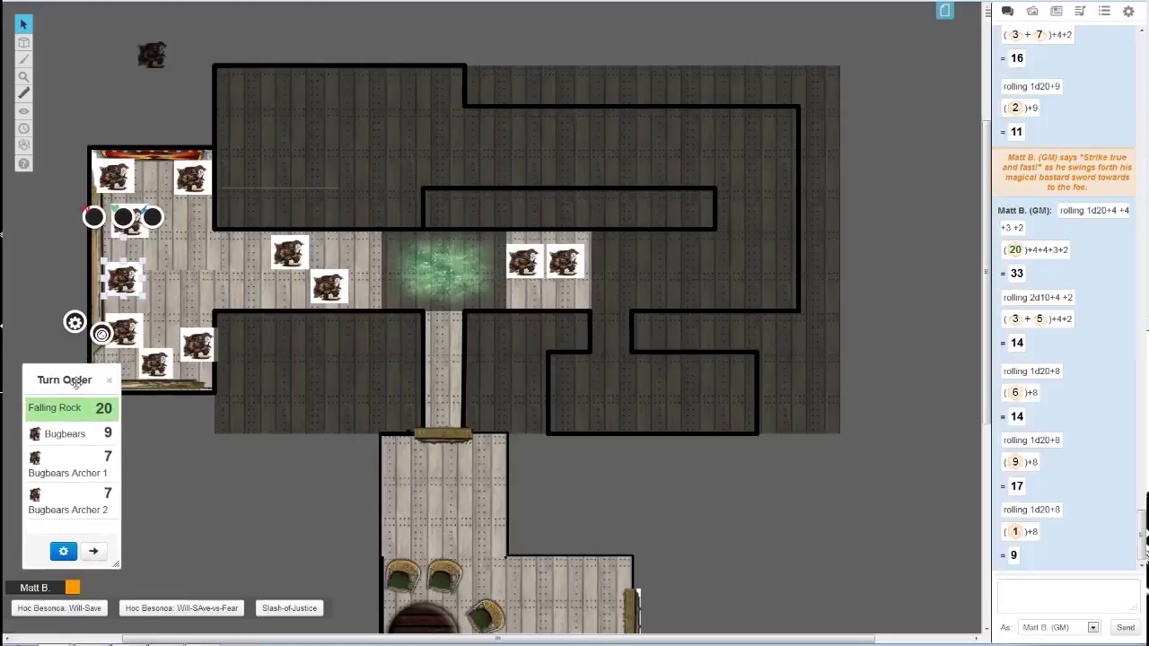